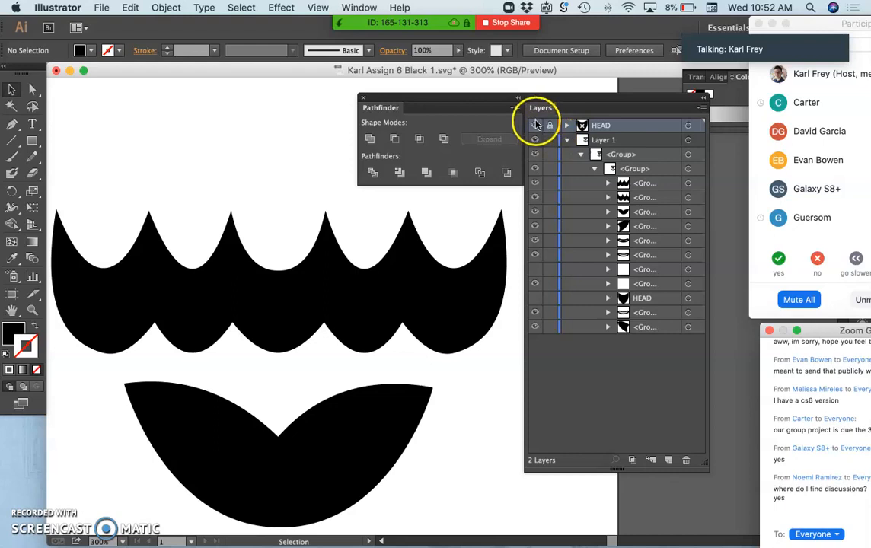
Step: Toggle the visibility of the HEAD layer and Layer 1 to examine which artwork each one holds
click(535, 141)
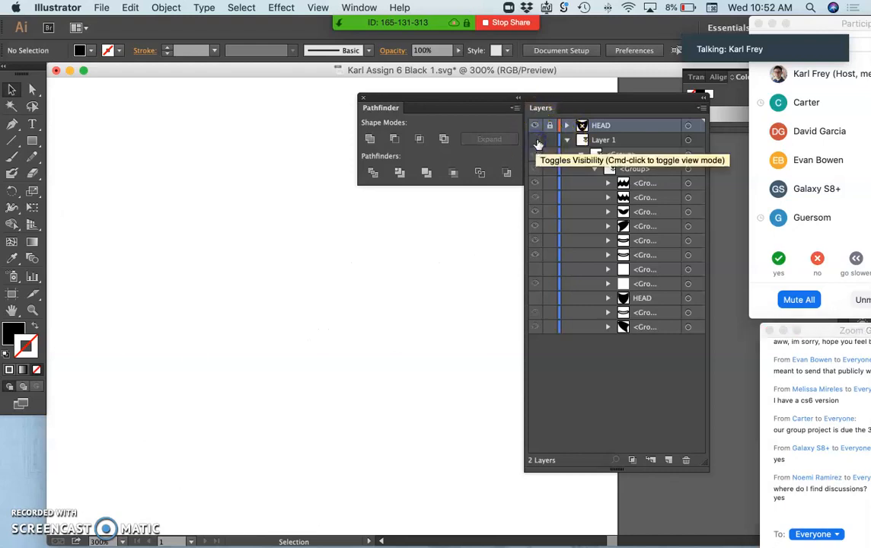
click(536, 127)
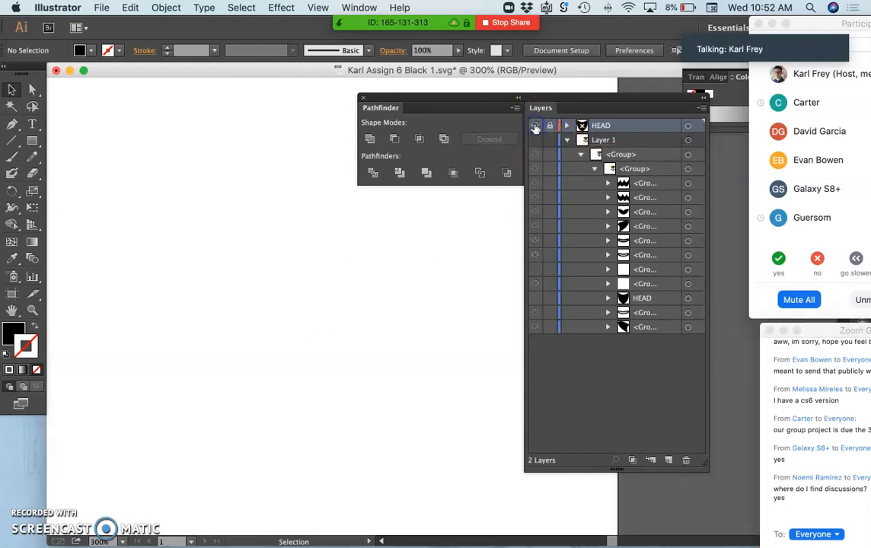
click(537, 127)
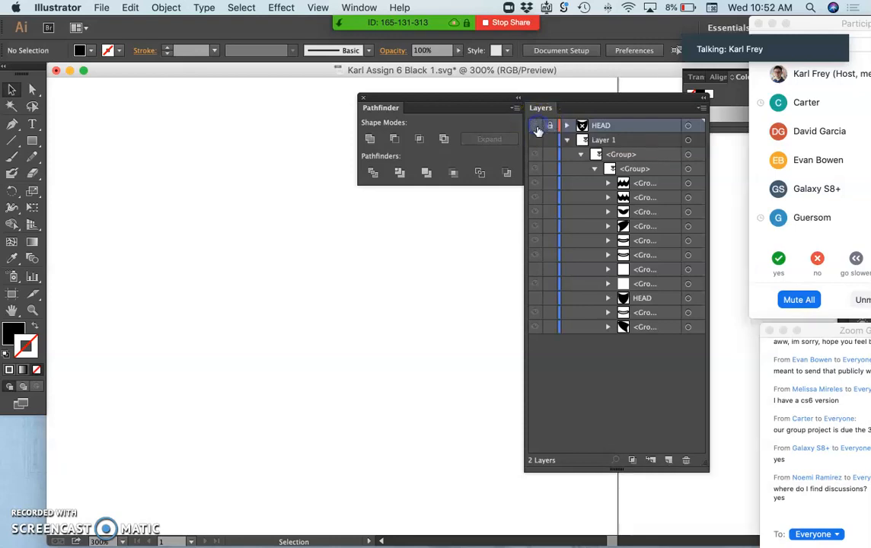
key(super+minus)
key(super+minus)
key(super+minus)
key(super+minus)
key(super+minus)
key(super+minus)
key(super+minus)
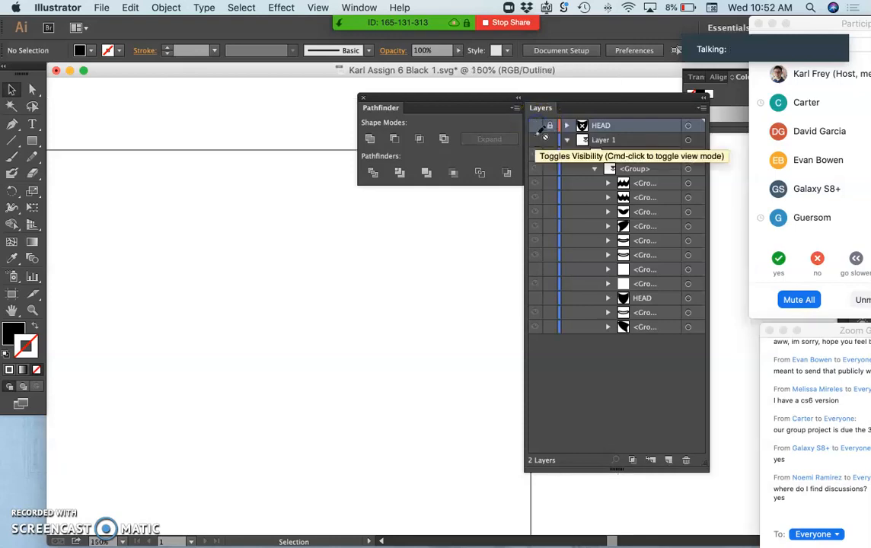
key(super+equal)
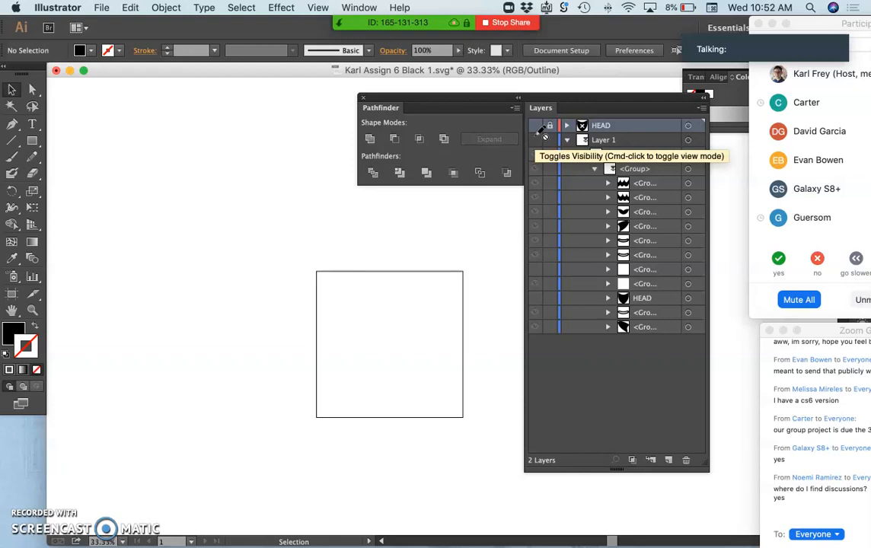
click(535, 126)
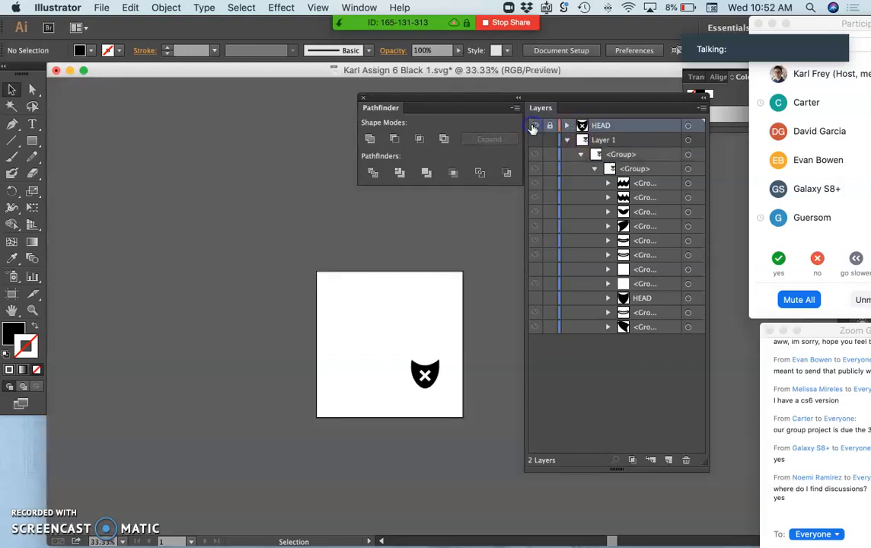
key(super+equal)
key(super+equal)
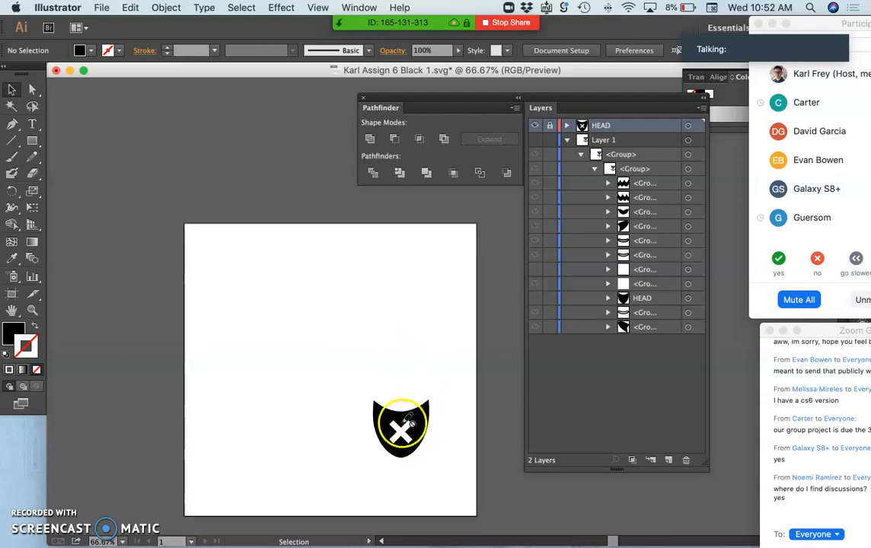
click(13, 90)
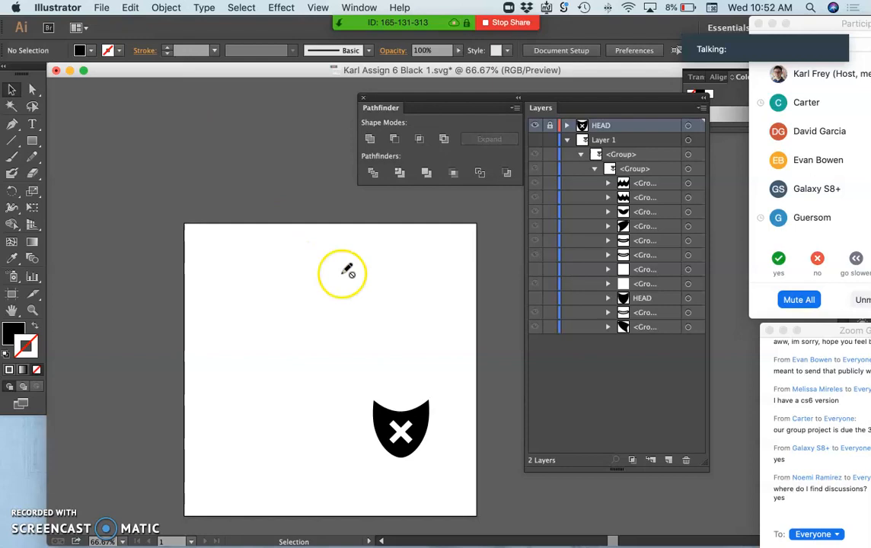
click(536, 140)
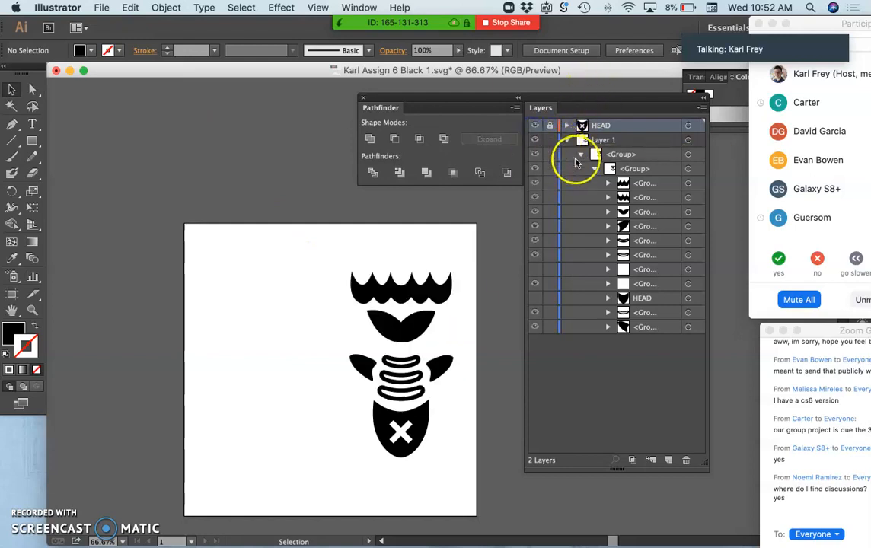
Step: Hide and show the first two groups in Layer 1 in turn to identify their shapes
click(535, 186)
click(535, 186)
click(535, 197)
click(535, 197)
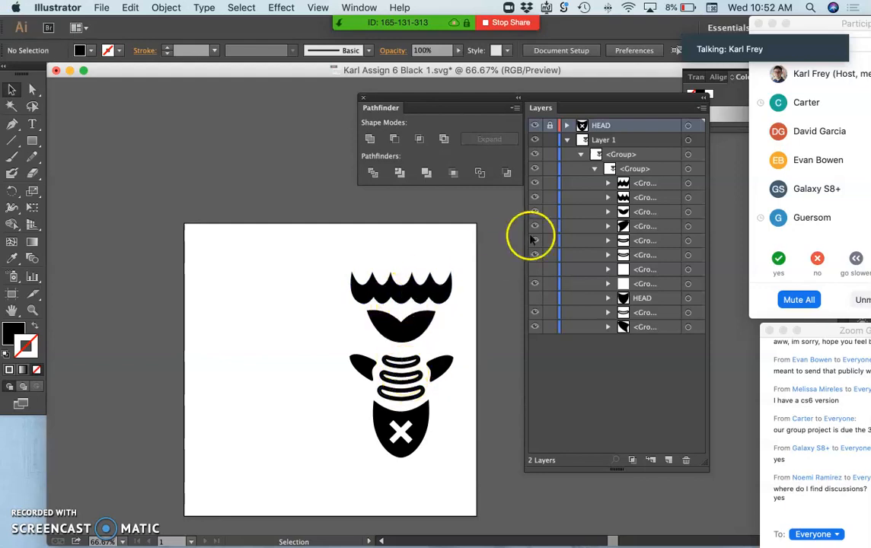
Step: Copy the two groups forming the scalloped top shape in Layer 1 and hide the originals
click(688, 183)
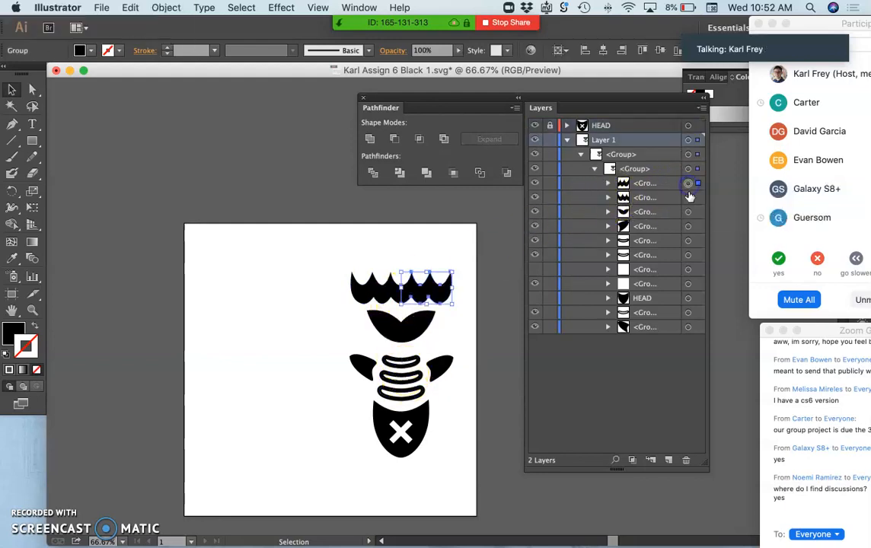
shift+click(689, 198)
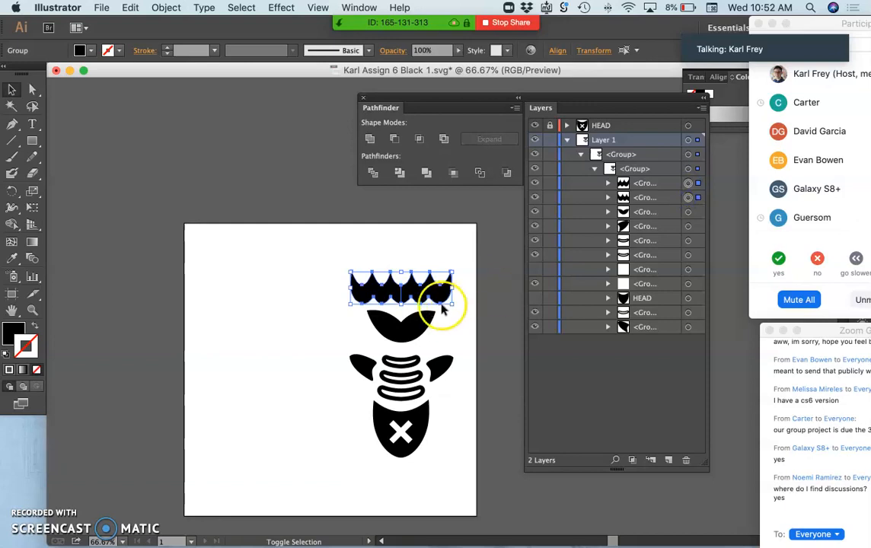
click(131, 7)
click(142, 72)
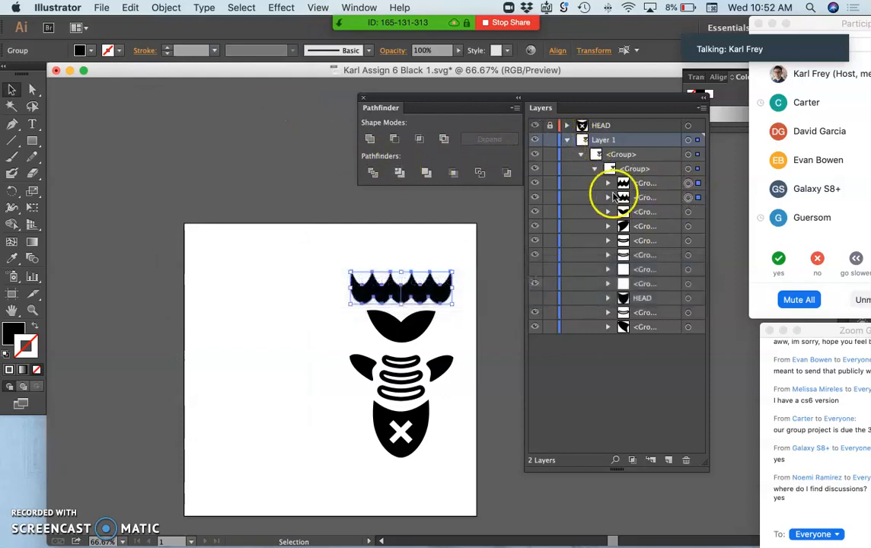
click(536, 186)
click(533, 199)
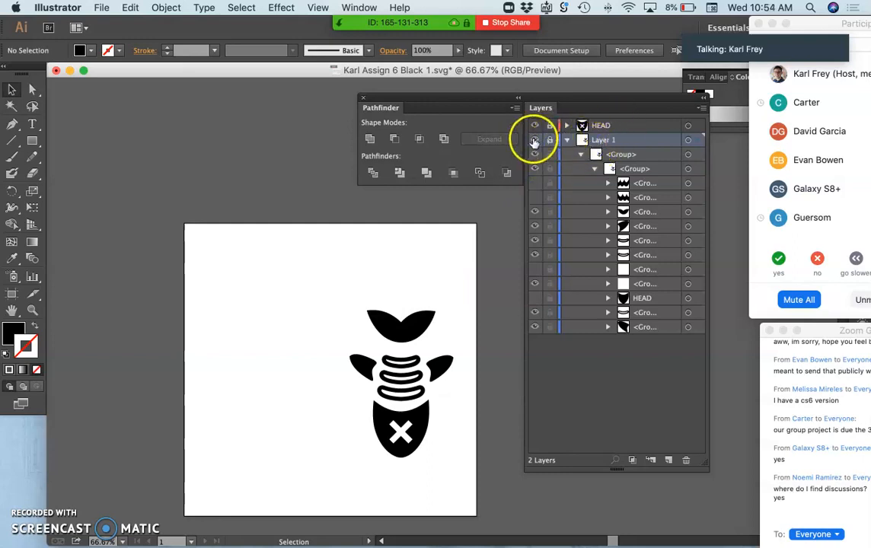
Step: Hide the locked Layer 1 and collapse its contents
click(535, 140)
click(552, 142)
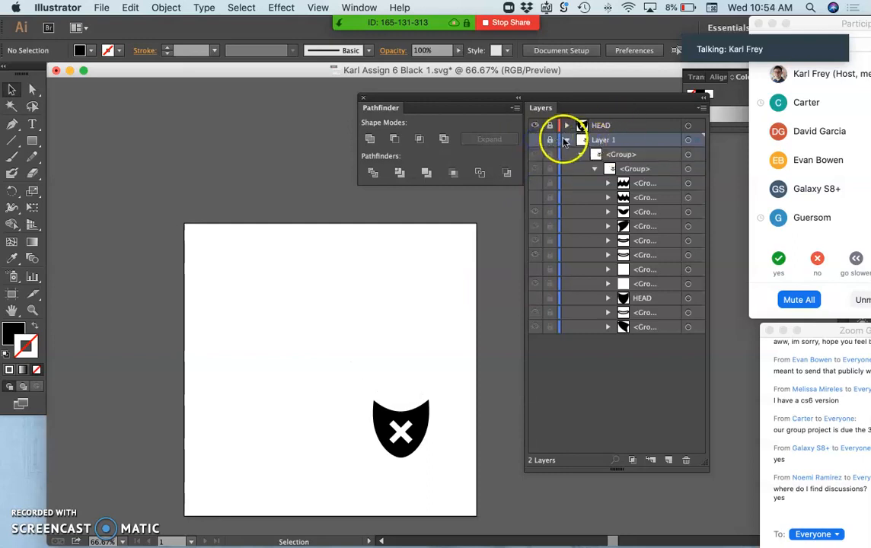
click(567, 140)
Step: Create a new layer above the HEAD layer and paste the copied scalloped groups in place on it
click(611, 131)
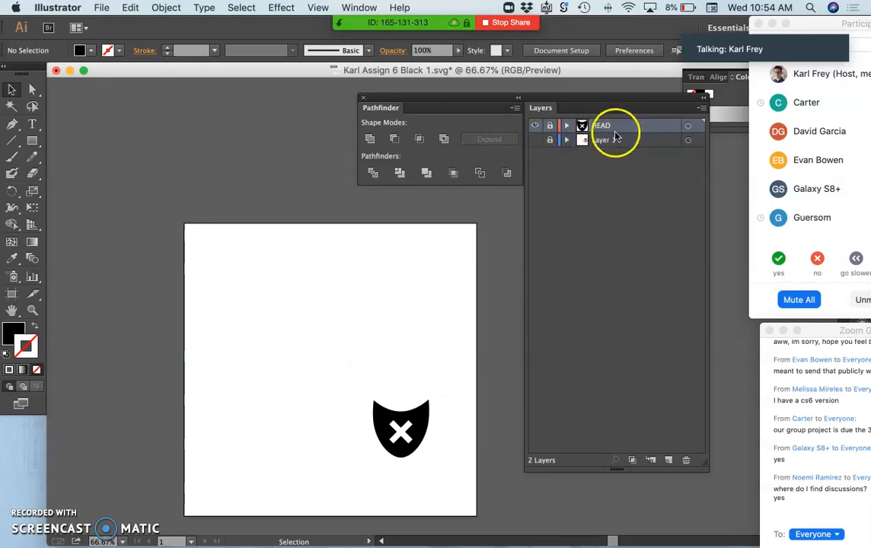
click(670, 460)
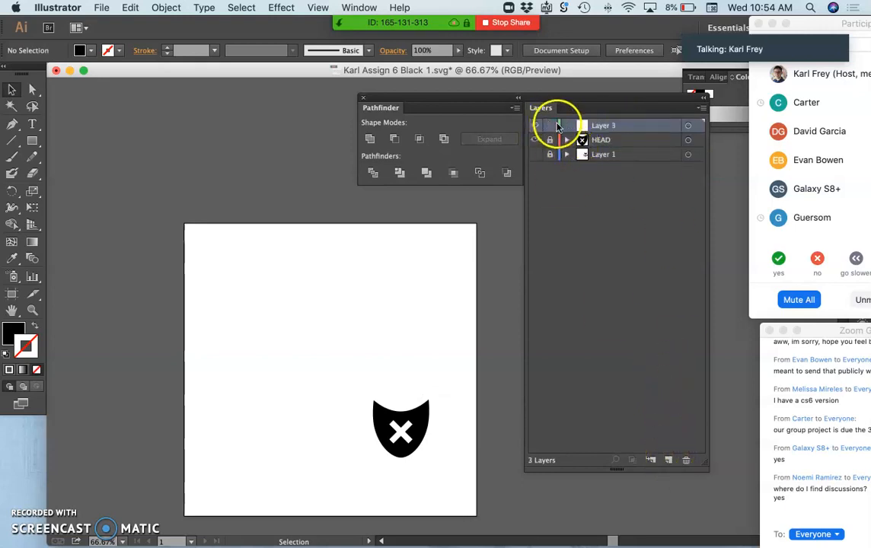
click(130, 8)
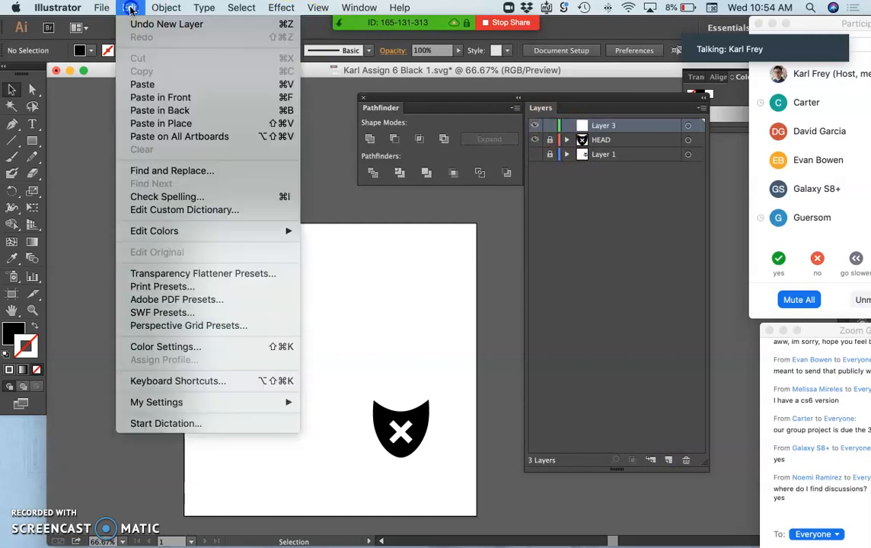
click(147, 128)
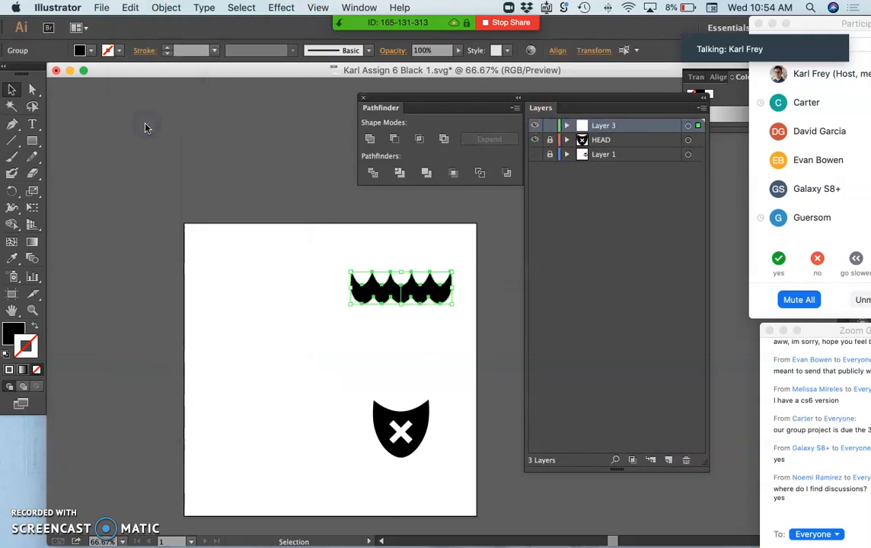
Step: Expand Layer 3 and toggle its two groups to check which half of the scalloped shape each holds
click(567, 127)
click(534, 140)
click(536, 153)
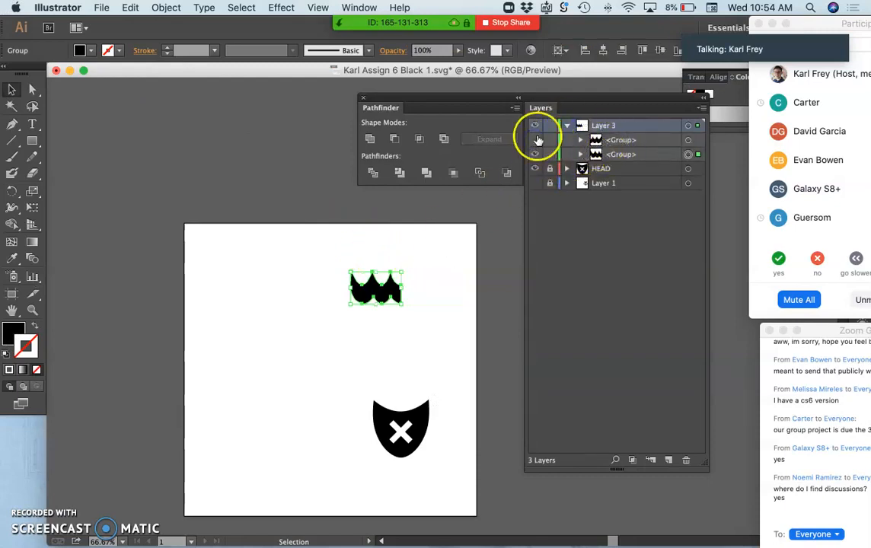
click(537, 140)
click(536, 154)
click(536, 153)
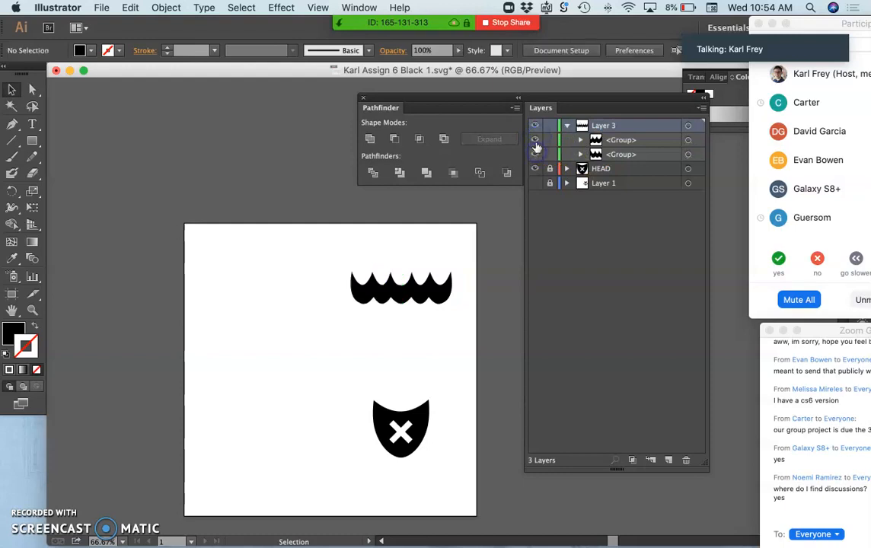
Step: Select all artwork on Layer 3 and swap its fill and stroke to turn the scalloped shape into an outline
click(689, 126)
key(super+equal)
key(super+equal)
key(super+equal)
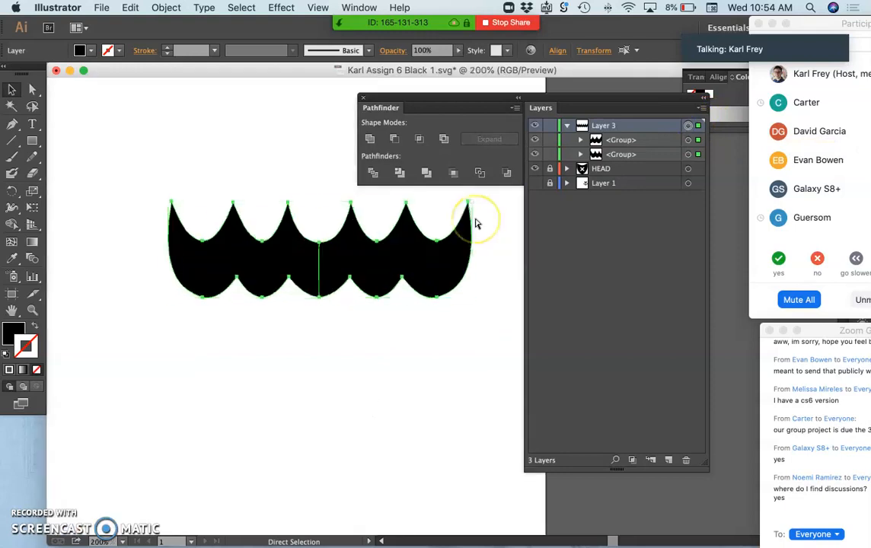
scroll(416, 294, up, 3)
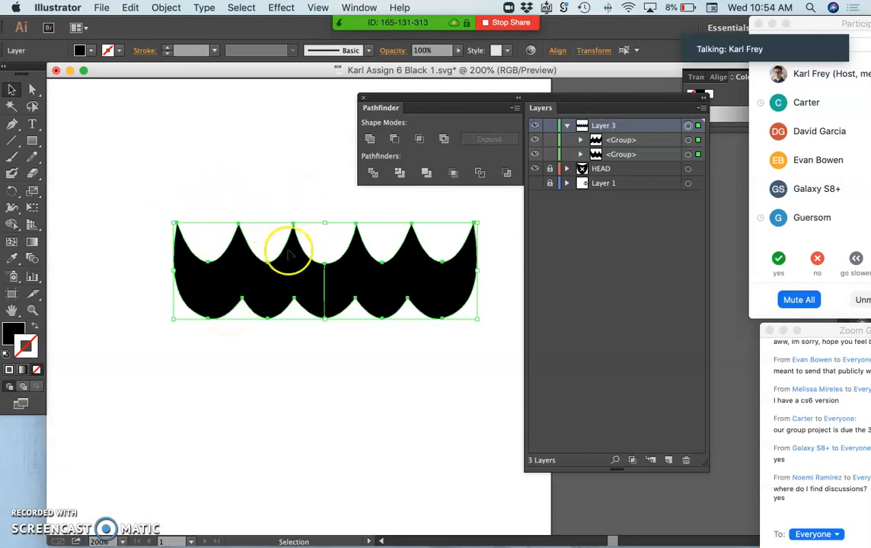
click(20, 337)
click(16, 335)
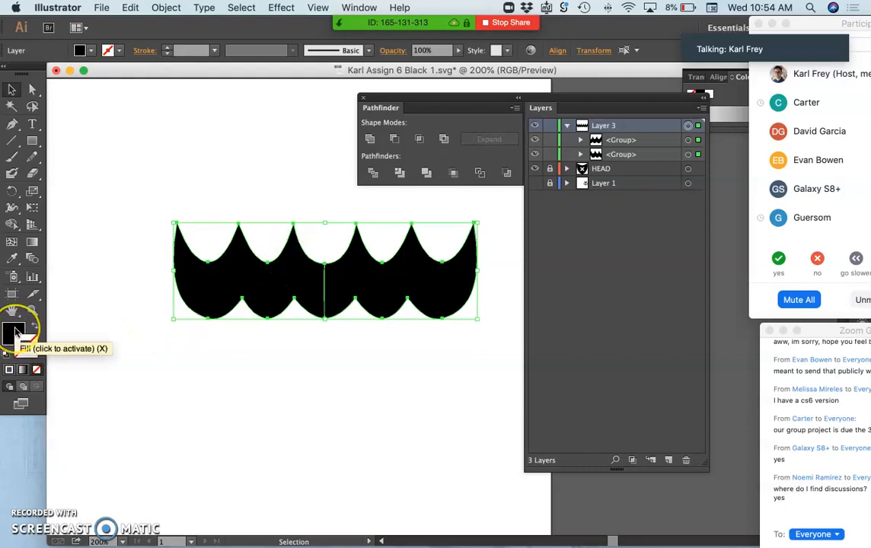
click(22, 347)
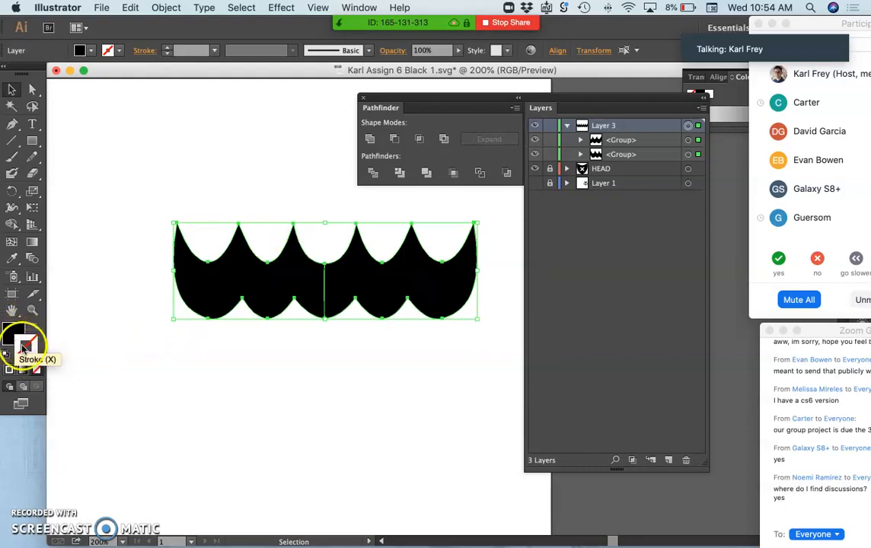
click(30, 344)
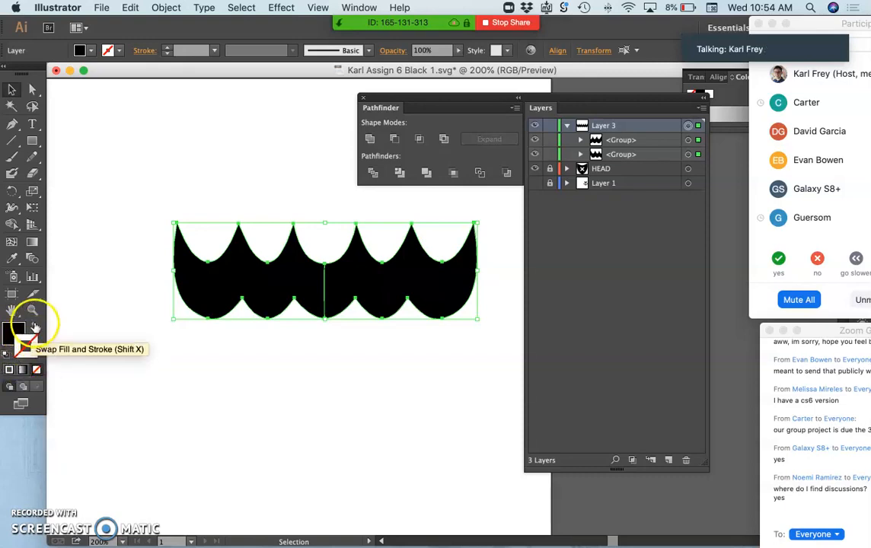
click(35, 327)
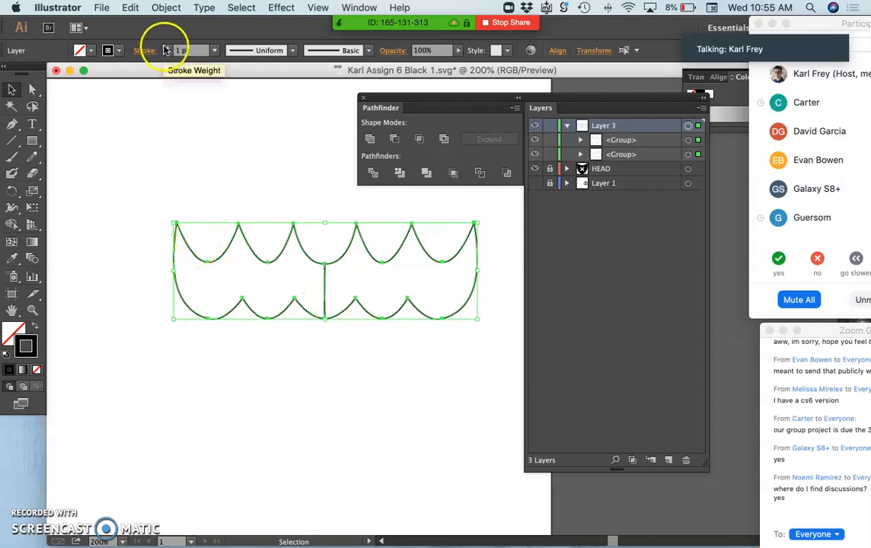
Step: Increase the stroke weight of the scalloped outline to 6 pt and deselect it
click(167, 49)
click(168, 48)
click(167, 49)
click(168, 49)
click(168, 49)
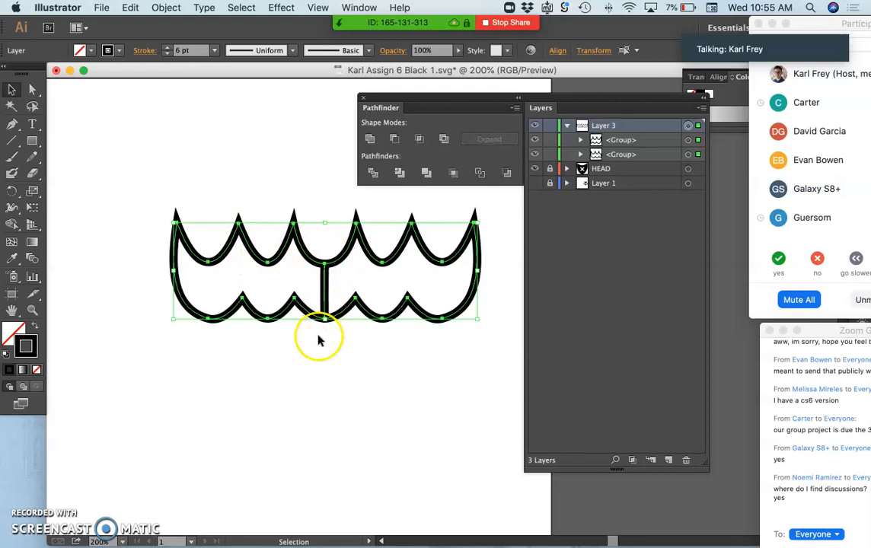
click(335, 387)
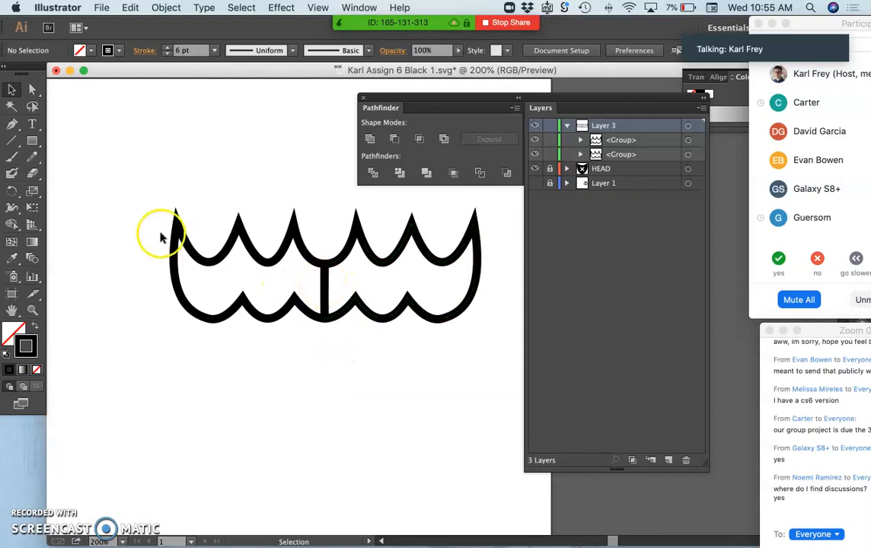
Step: Undo the stroke weight increases and the fill and stroke swap on the scalloped shape
click(31, 175)
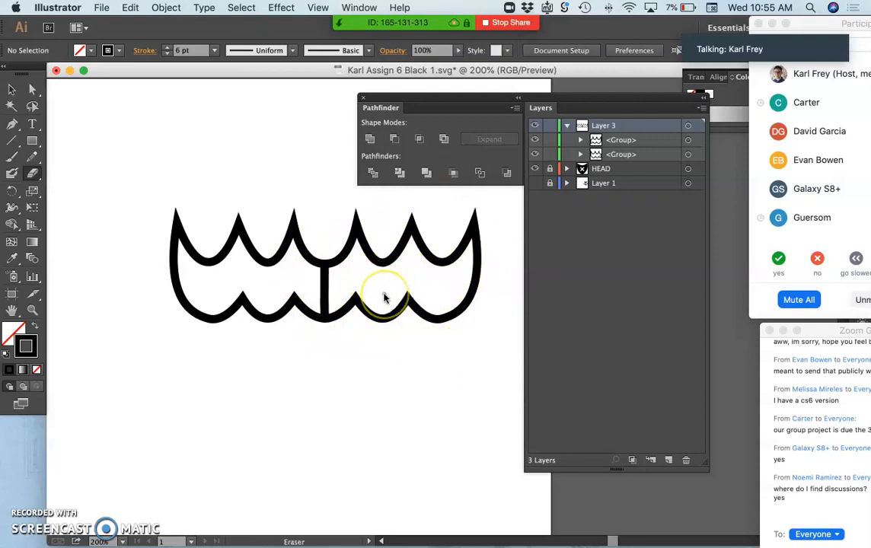
key(super+a)
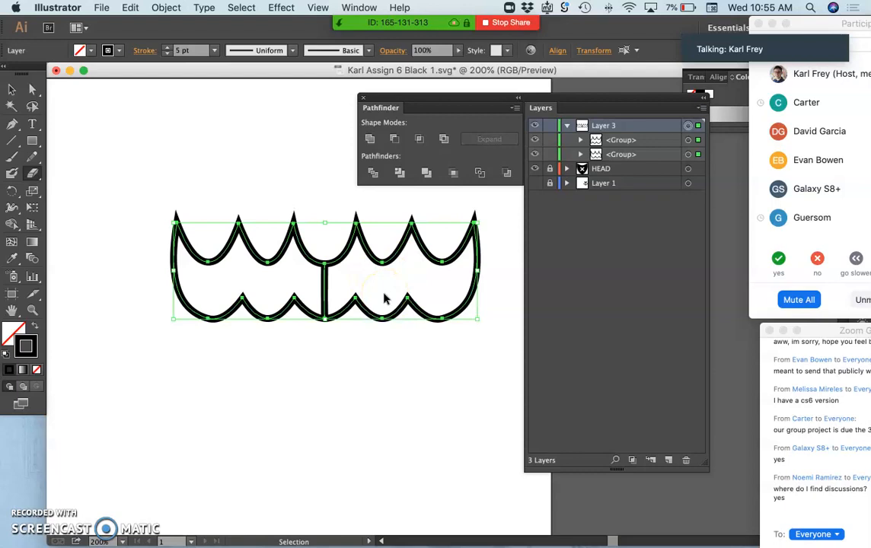
key(super+z)
key(super+z)
key(super+z)
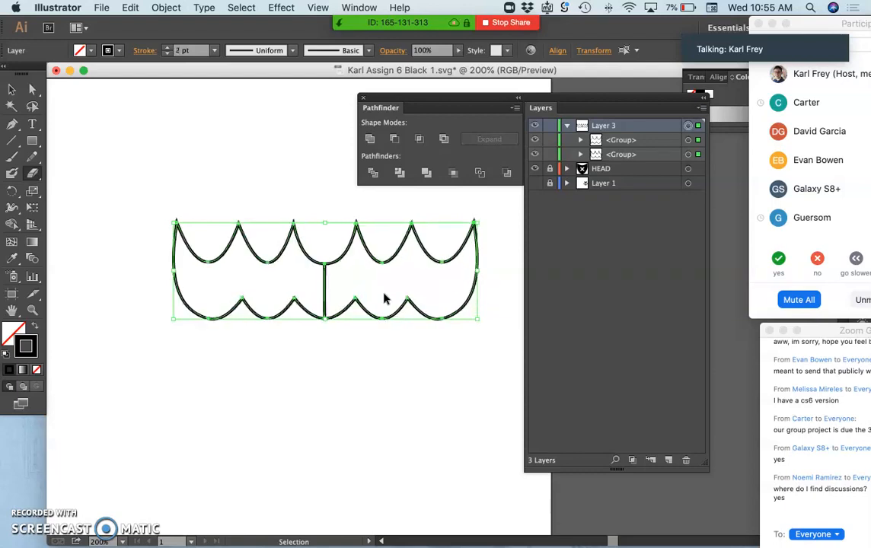
key(shift+e)
key(v)
key(super+z)
key(shift+x)
key(shift+e)
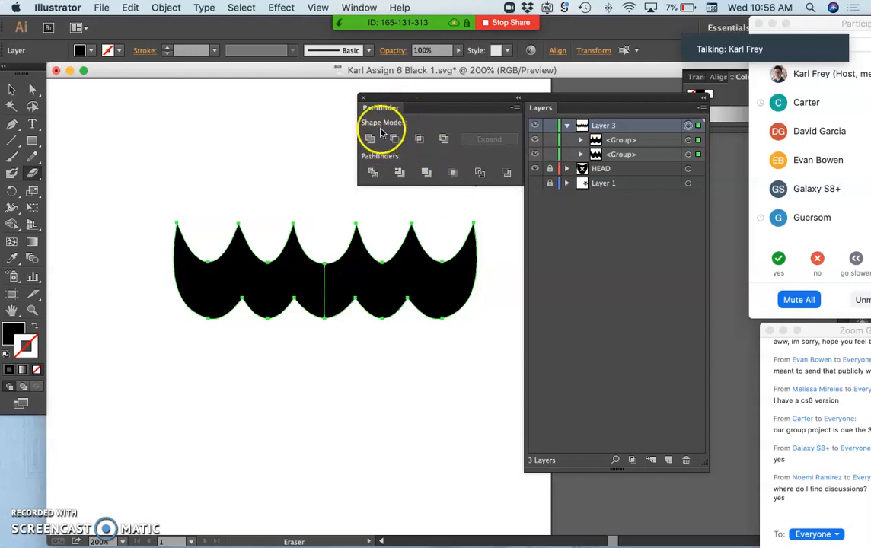
Step: Combine the two scalloped groups on Layer 3 with the Pathfinder's Exclude shape mode
click(689, 140)
shift+click(689, 154)
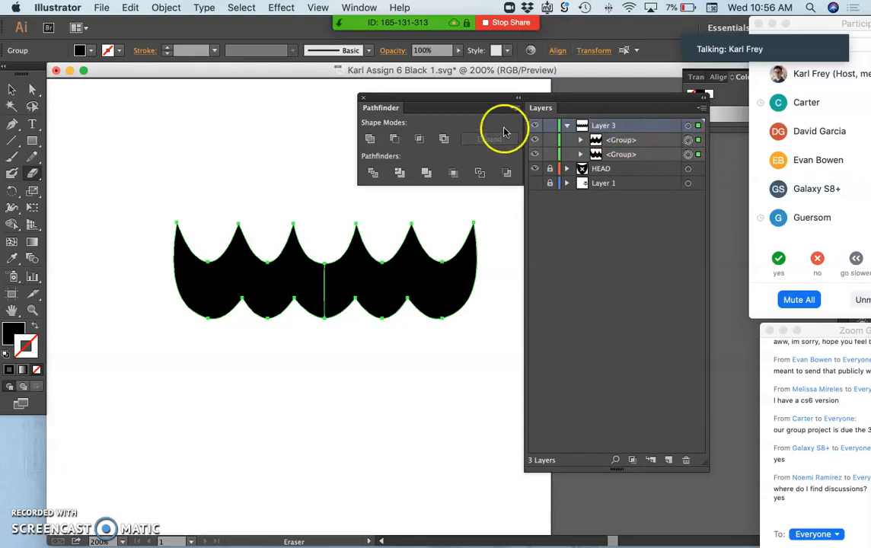
click(445, 140)
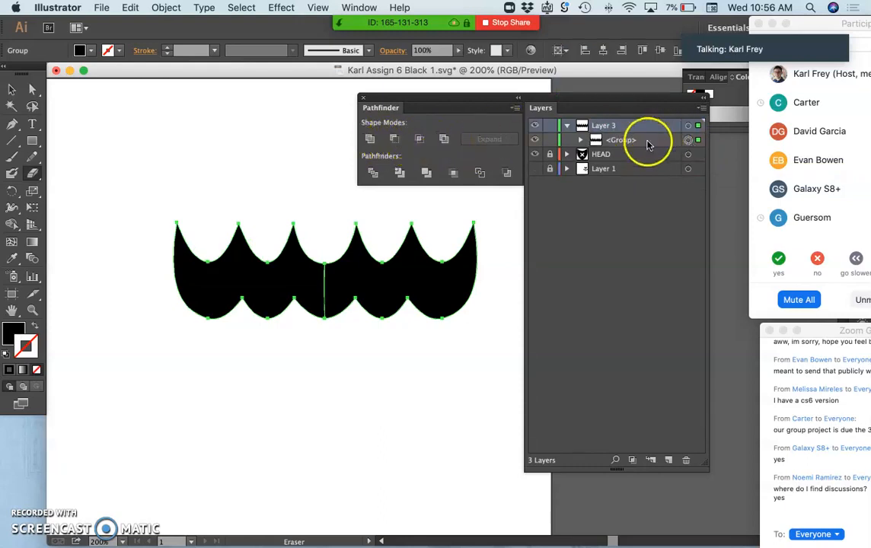
Step: Undo the Exclude operation and combine the two scalloped groups on Layer 3 with the Pathfinder's Unite shape mode
key(super+z)
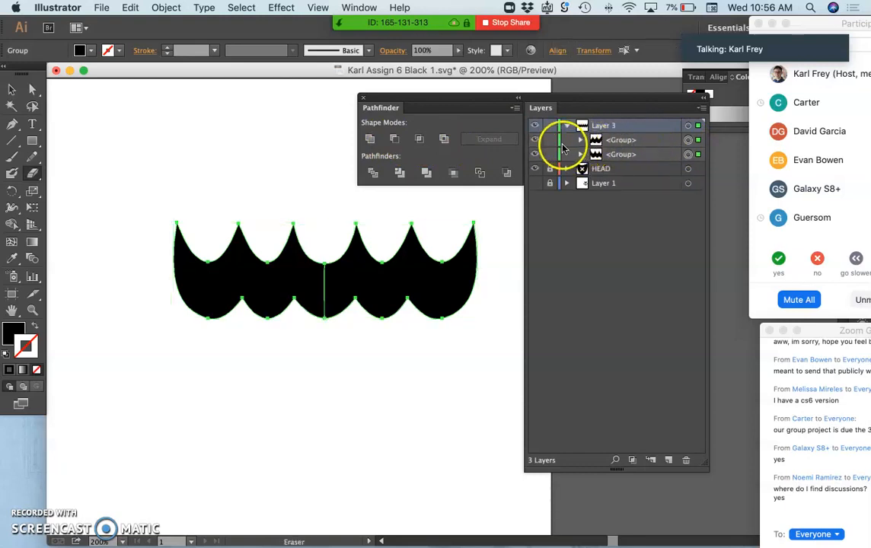
click(370, 139)
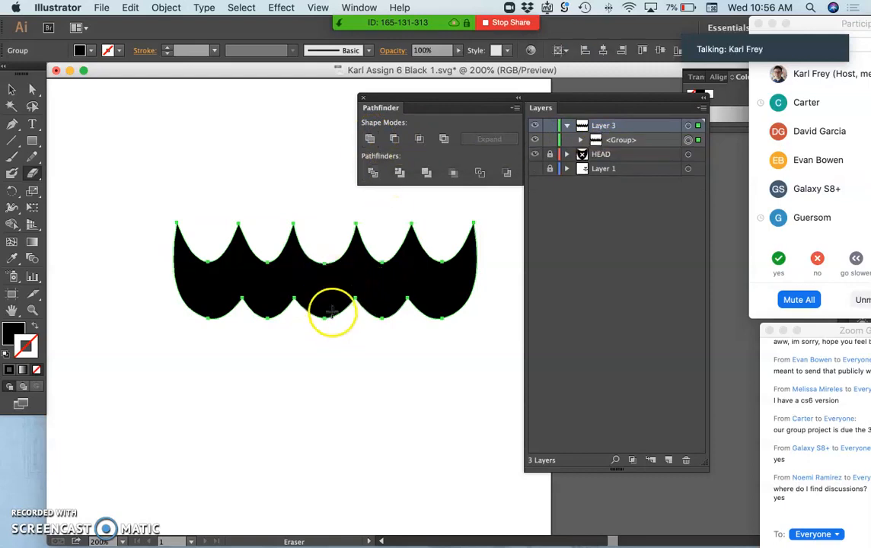
Step: Examine the lower edge and anchor points of the united scalloped shape up close
scroll(331, 301, up, 5)
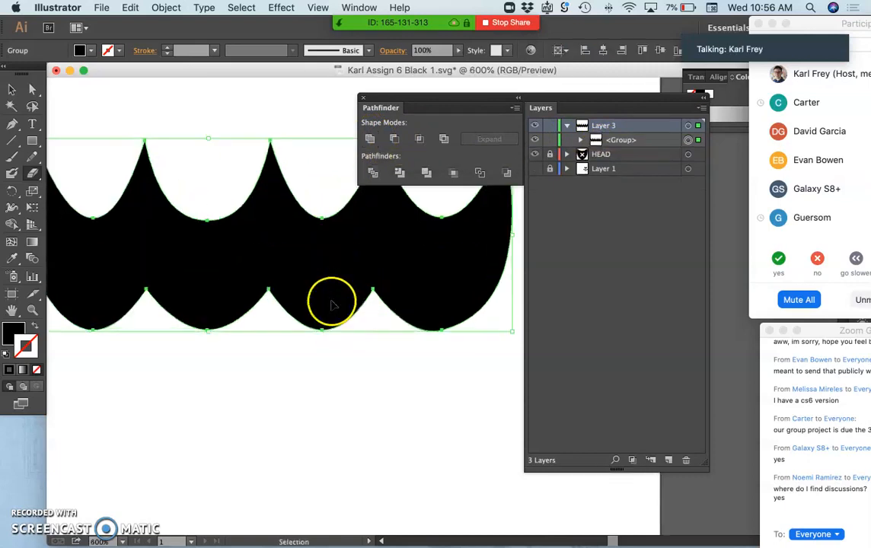
scroll(289, 288, left, 5)
scroll(290, 287, down, 2)
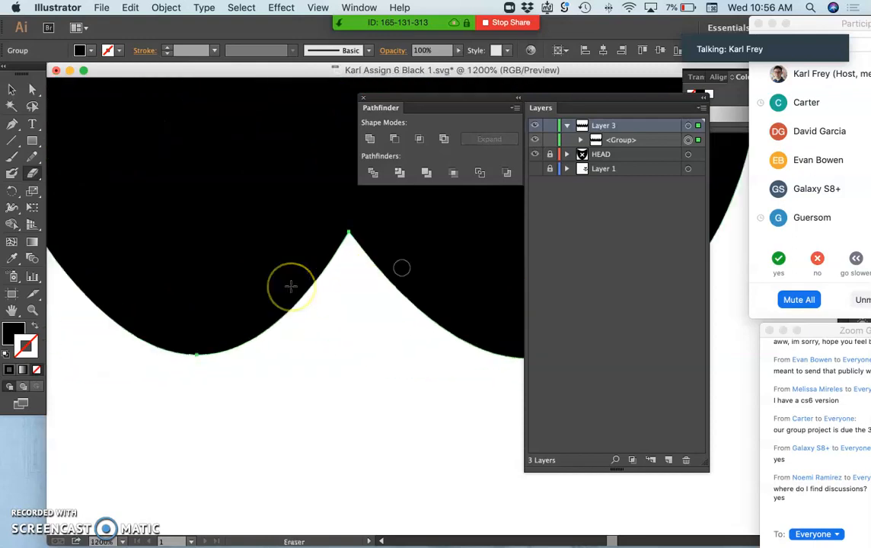
scroll(291, 286, left, 10)
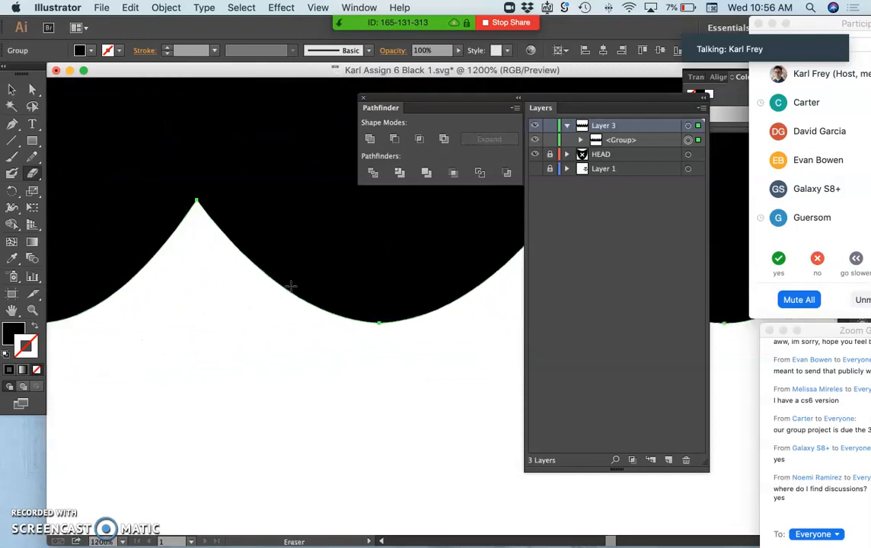
scroll(291, 286, up, 5)
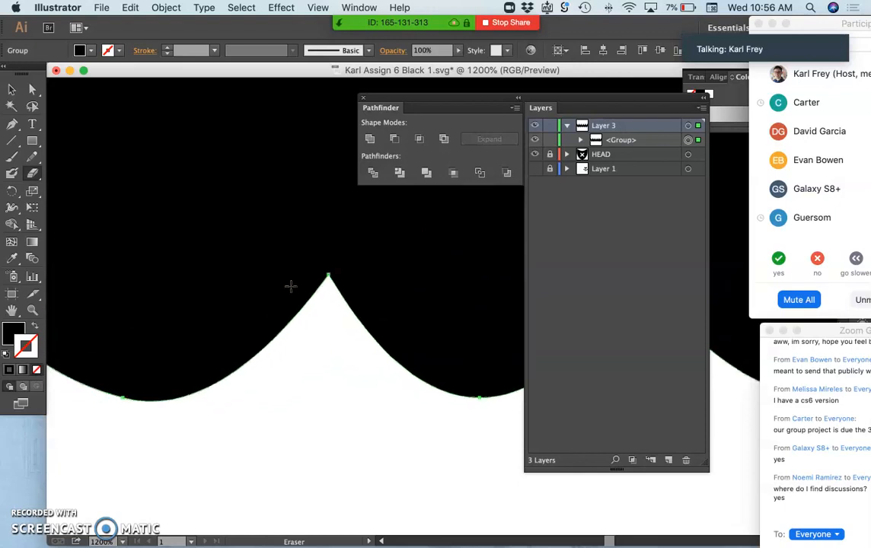
scroll(290, 287, right, 3)
scroll(290, 287, down, 8)
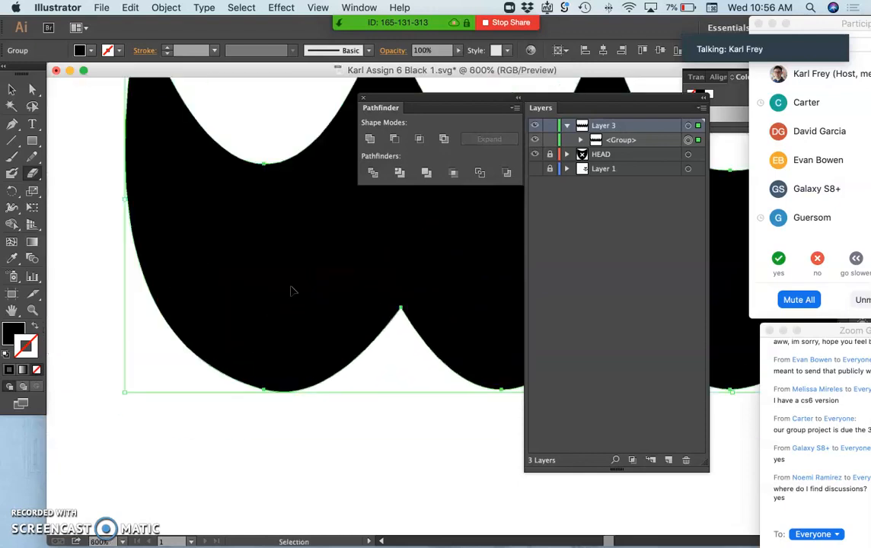
scroll(291, 290, right, 10)
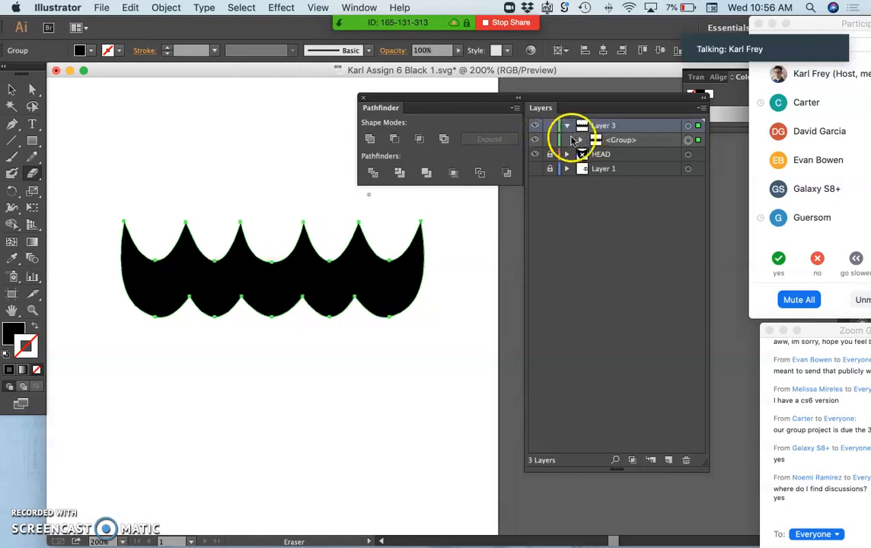
Step: Swap the fill and stroke of the united scalloped shape and set its stroke weight to 8 pt
click(35, 328)
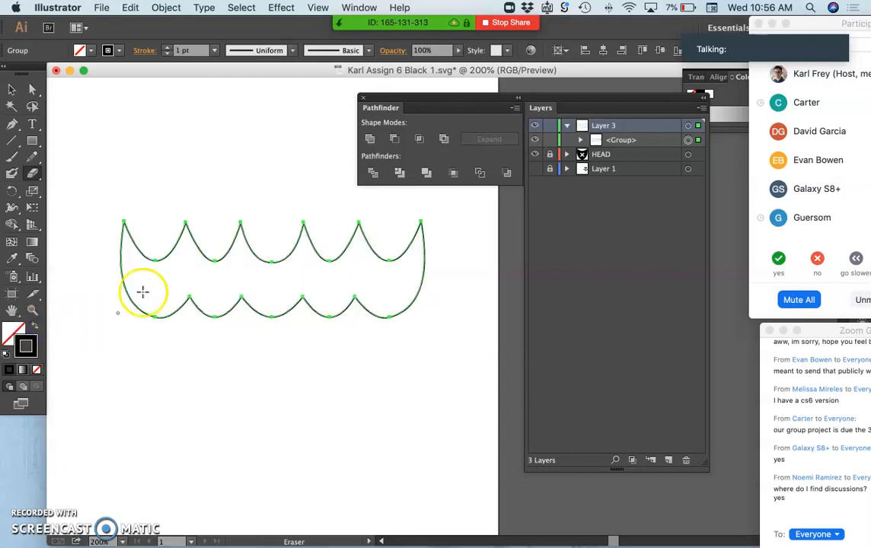
click(167, 47)
click(167, 47)
click(167, 46)
click(167, 46)
click(166, 47)
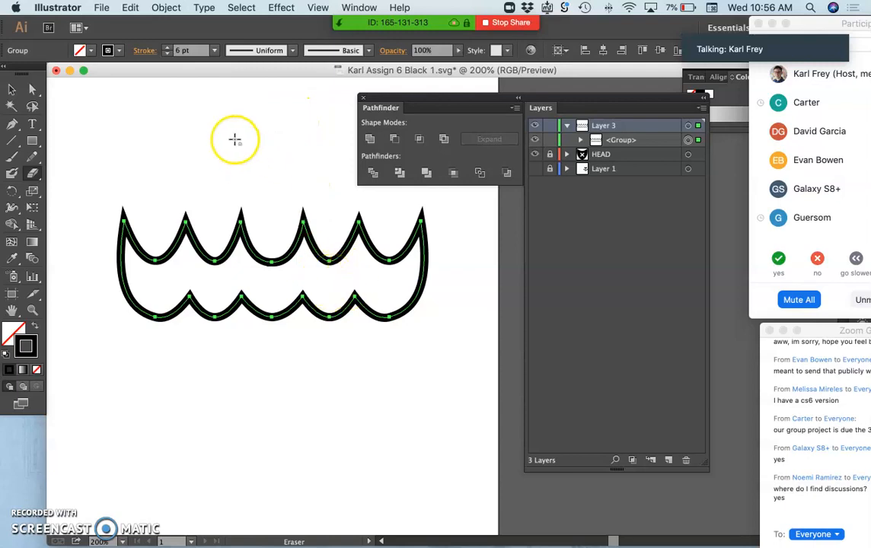
click(166, 48)
click(166, 48)
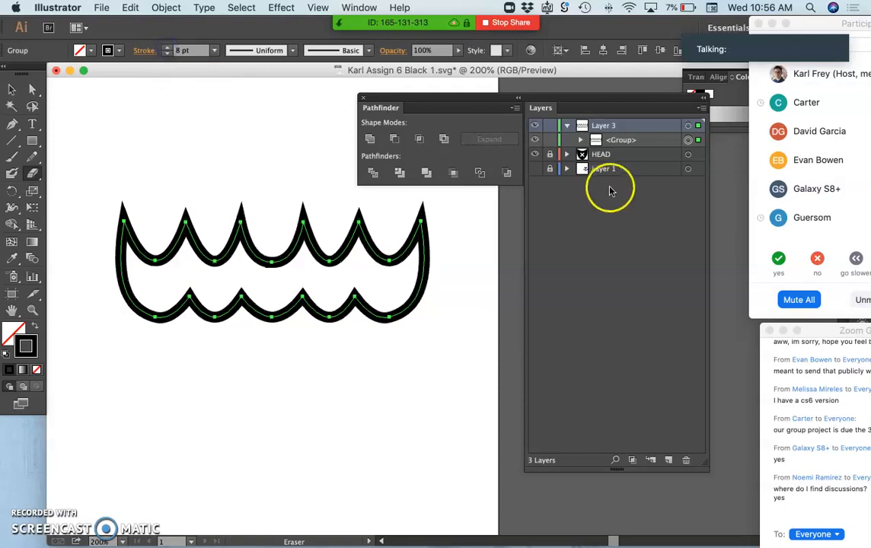
Step: Make Layer 1 visible and deselect the scalloped outline with the Selection tool
click(536, 169)
scroll(404, 298, down, 3)
scroll(404, 297, left, 1)
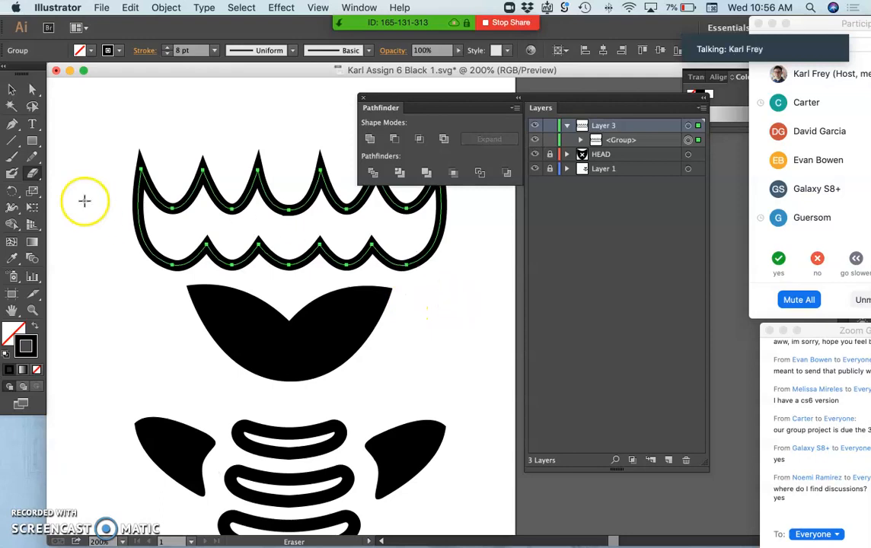
click(12, 89)
click(67, 118)
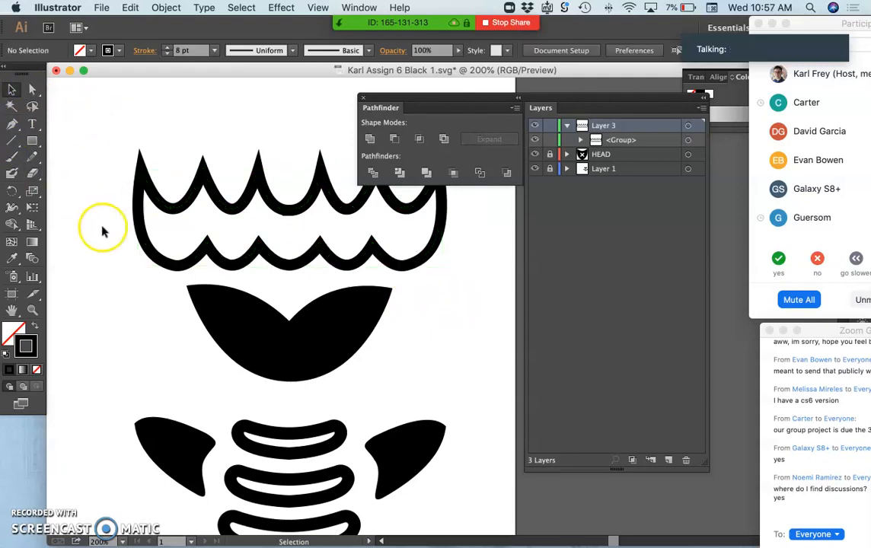
Step: Select the scalloped outline group on Layer 3 above the other black icon shapes
key(super+1)
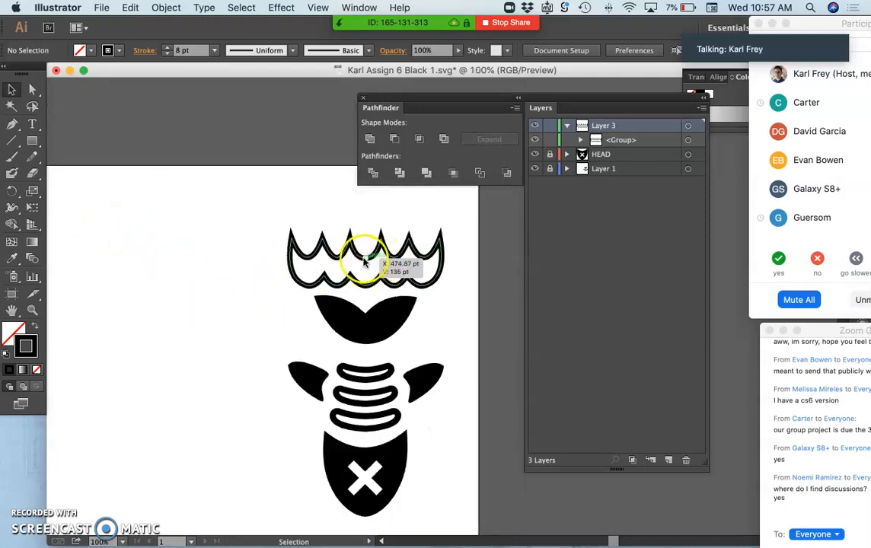
key(super+equal)
key(super+equal)
key(super+equal)
key(super+equal)
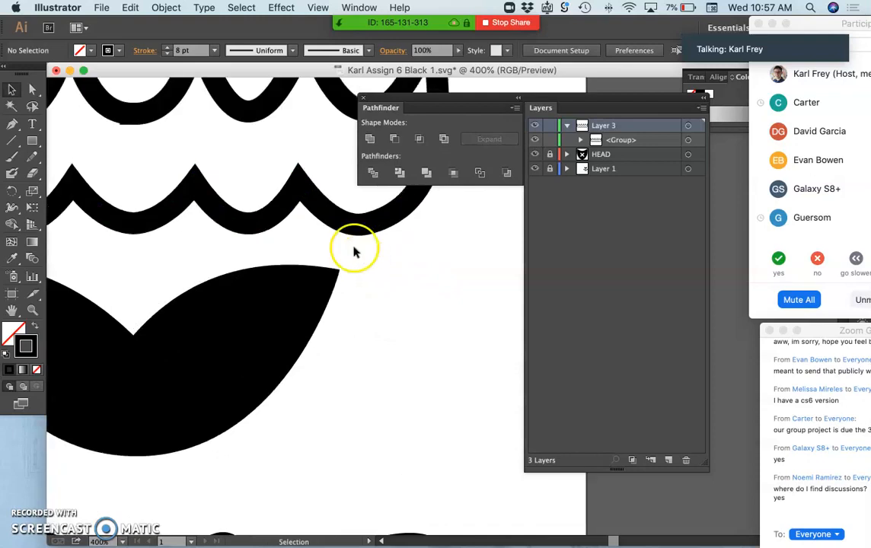
scroll(272, 220, up, 5)
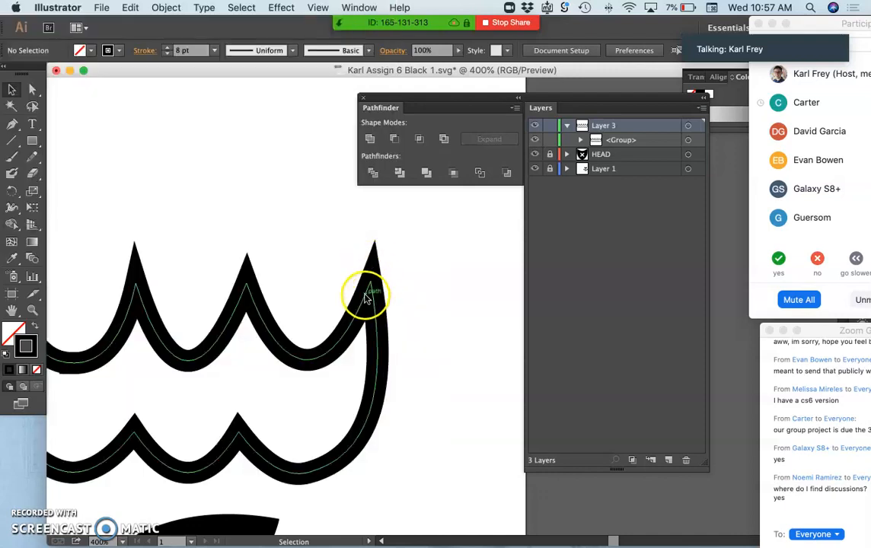
click(366, 298)
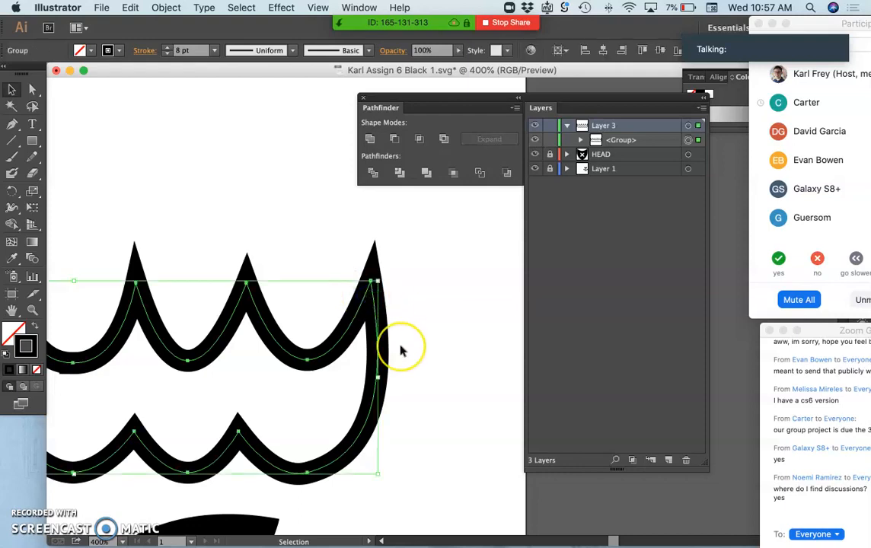
scroll(402, 351, left, 5)
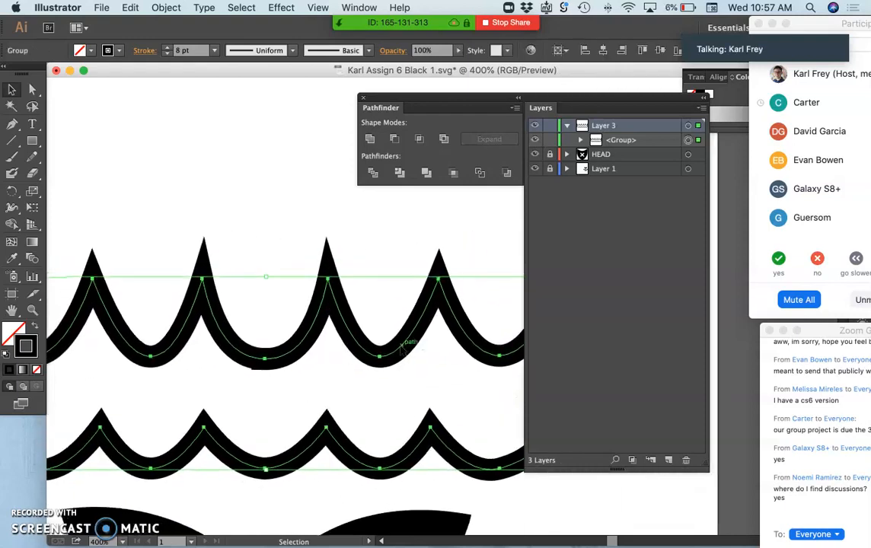
scroll(298, 361, left, 5)
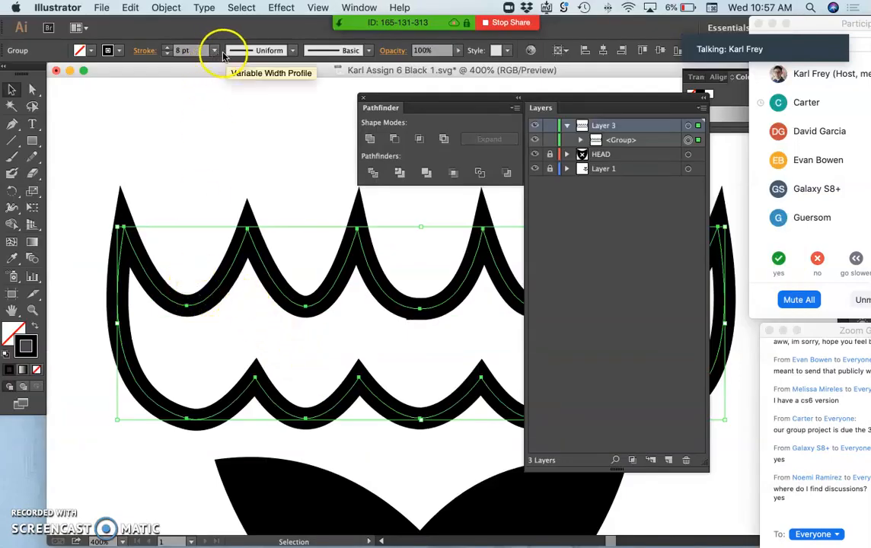
Step: Try Width Profile 5 and the double-bulge width profile on the scalloped outline's stroke, and restore the Uniform profile
click(290, 51)
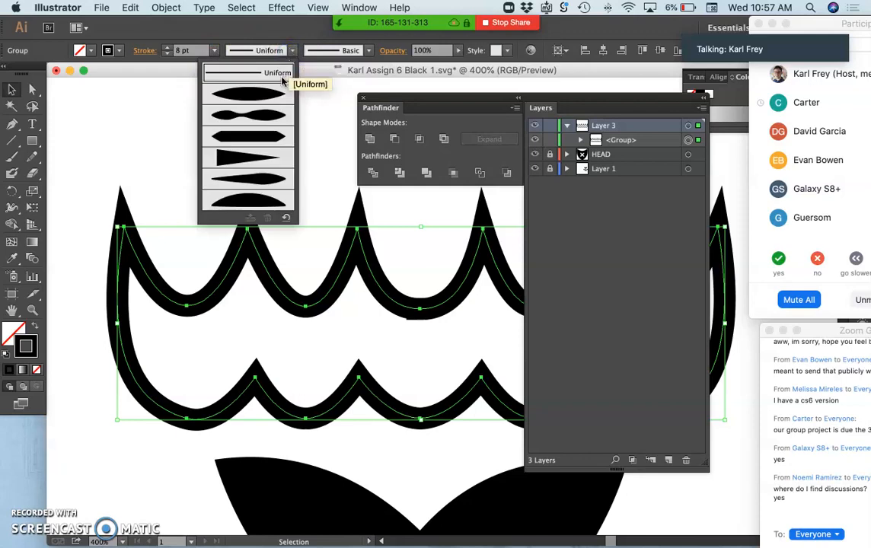
click(255, 181)
scroll(269, 221, right, 1)
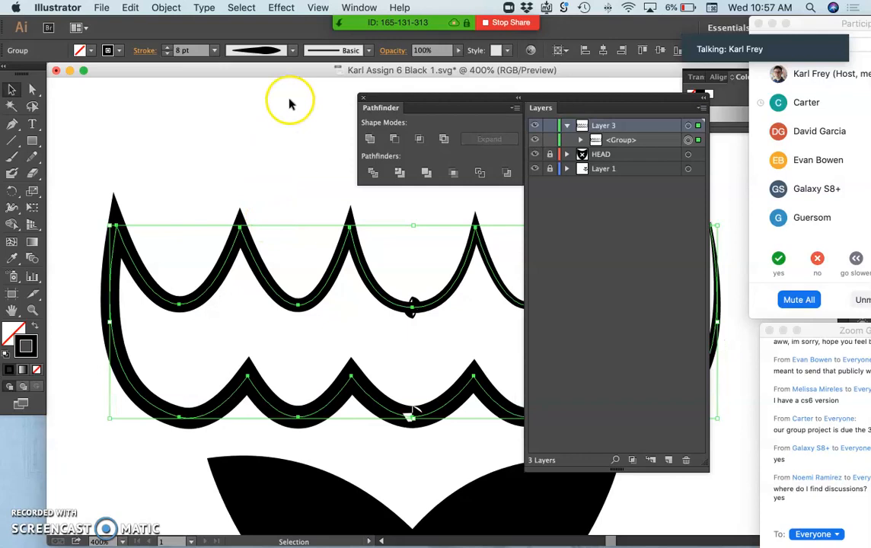
click(291, 51)
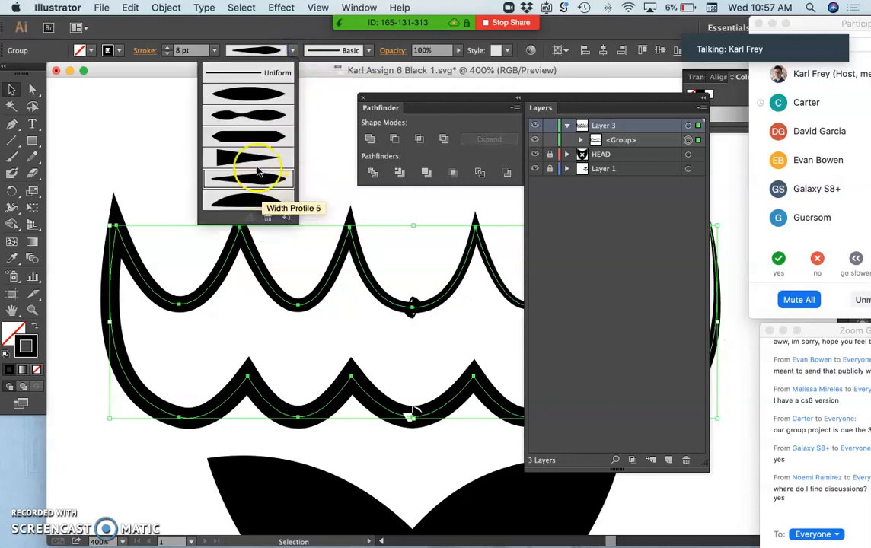
click(245, 113)
scroll(297, 220, right, 5)
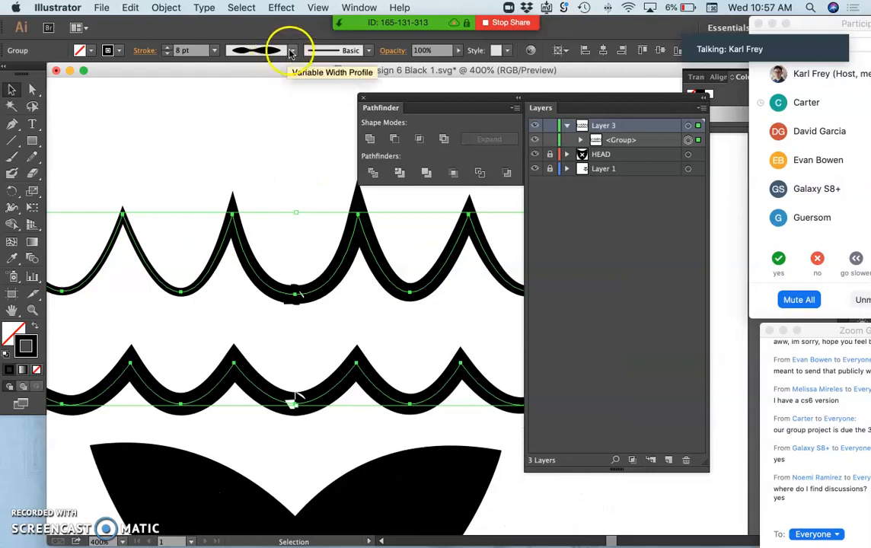
click(290, 51)
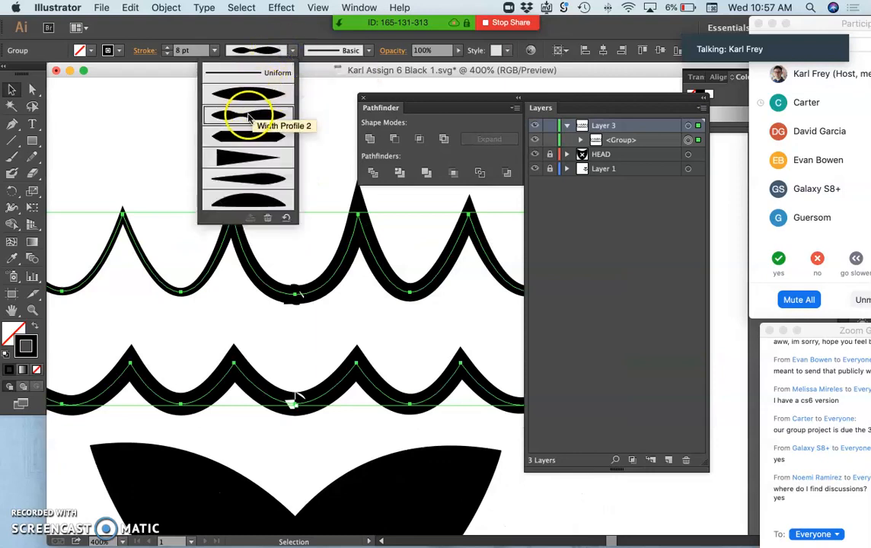
click(264, 74)
Step: Open the Artistic_Paintbrush brush library for the selected scalloped outline
click(369, 50)
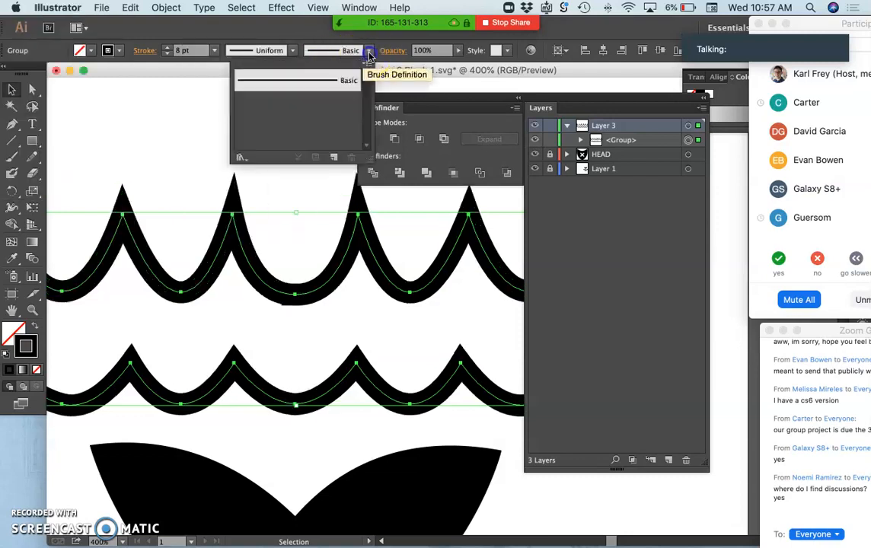
click(241, 159)
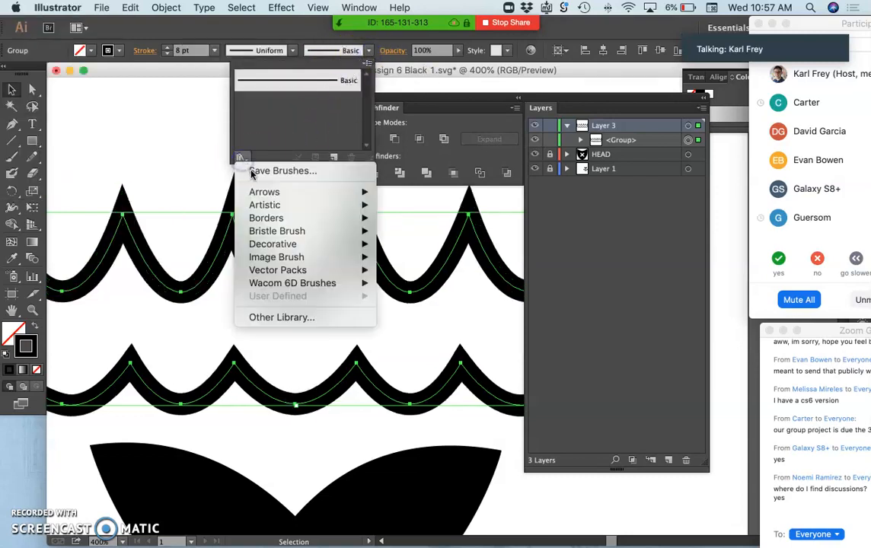
mouse_move(261, 219)
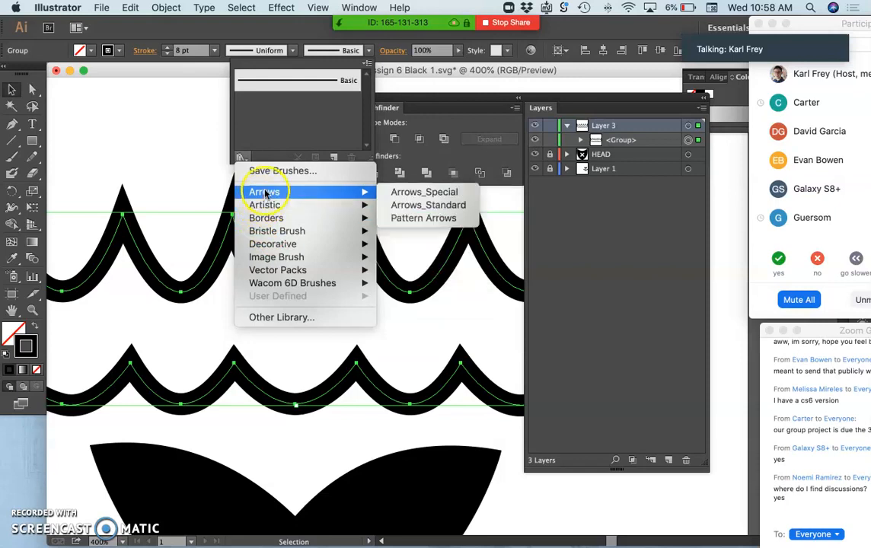
mouse_move(272, 260)
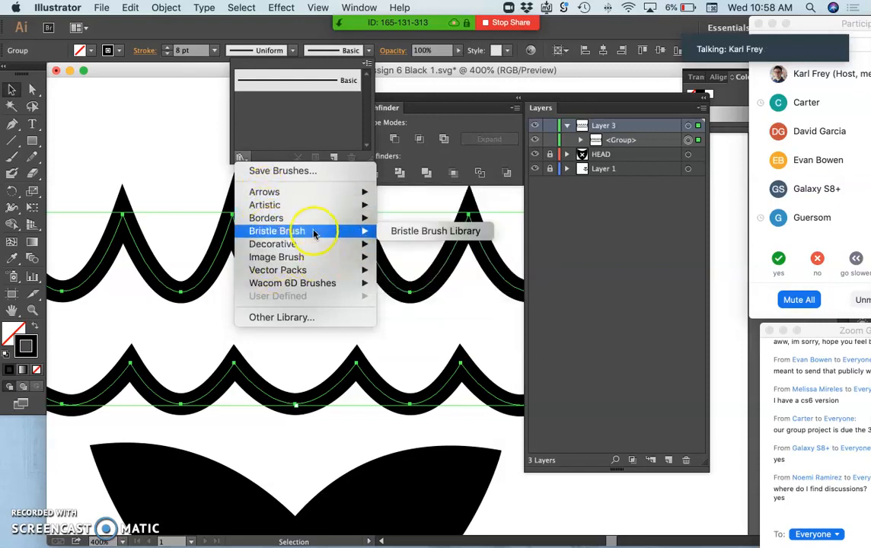
mouse_move(298, 201)
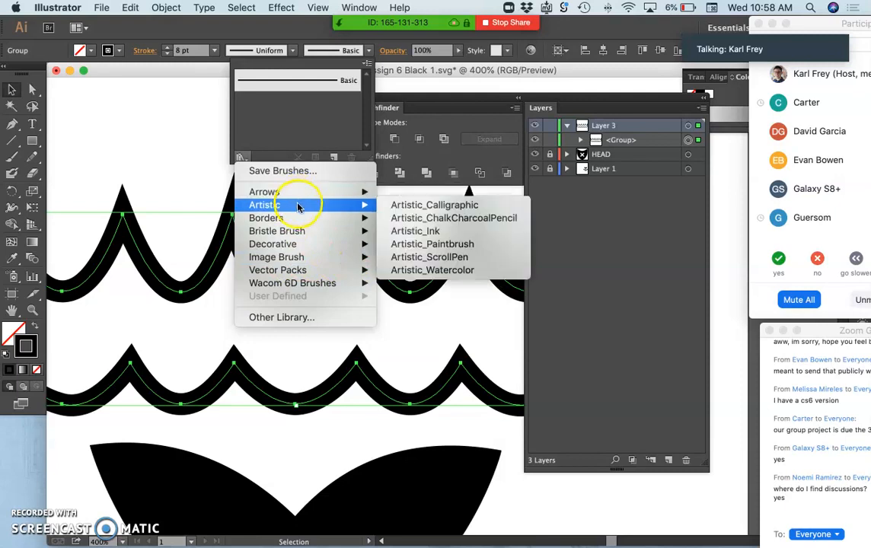
click(420, 247)
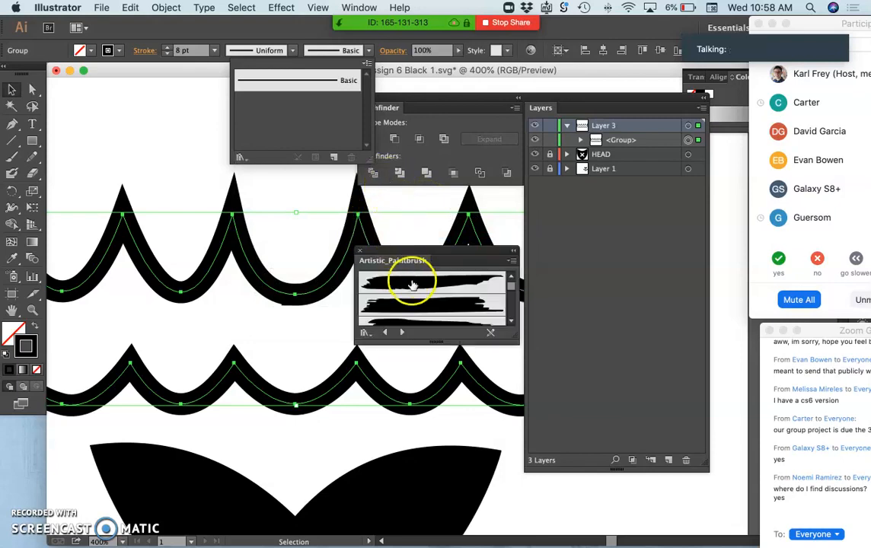
Step: Apply the rough-edged black brush from the Artistic_Paintbrush library to the scalloped outline's stroke
click(407, 285)
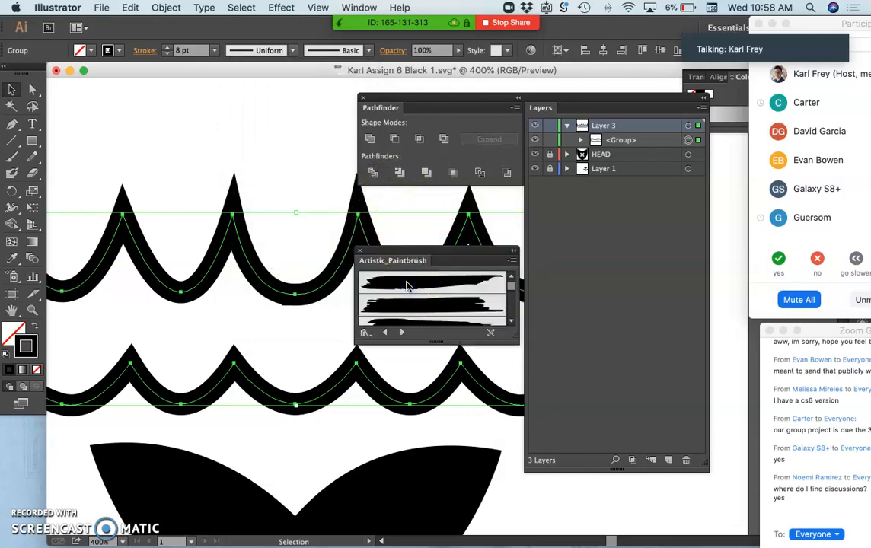
click(406, 289)
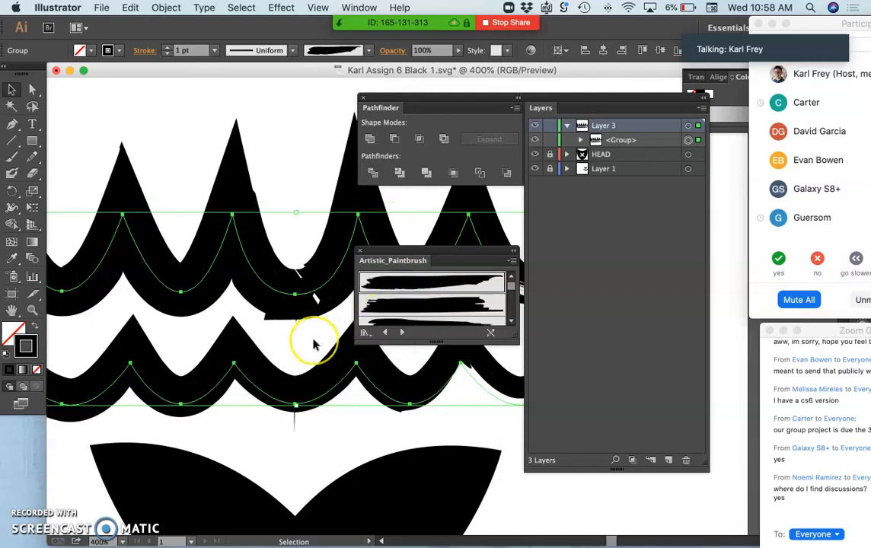
scroll(314, 345, left, 5)
scroll(314, 345, up, 2)
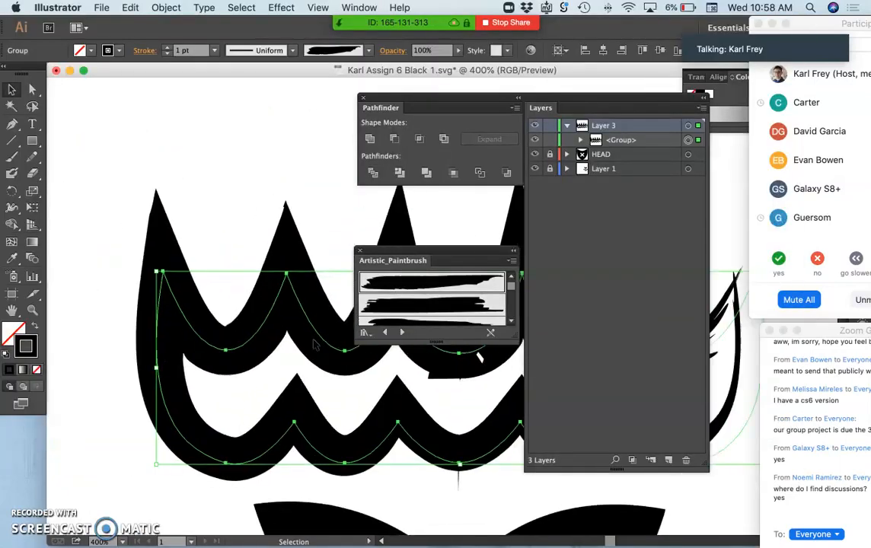
scroll(314, 345, right, 5)
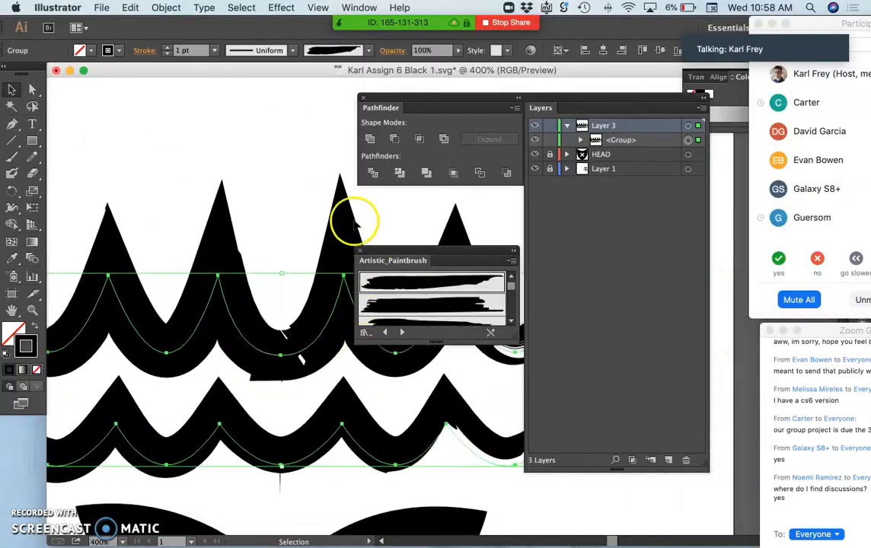
Step: Restore the Basic brush on the scalloped outline and set its stroke weight to 8 pt
click(369, 50)
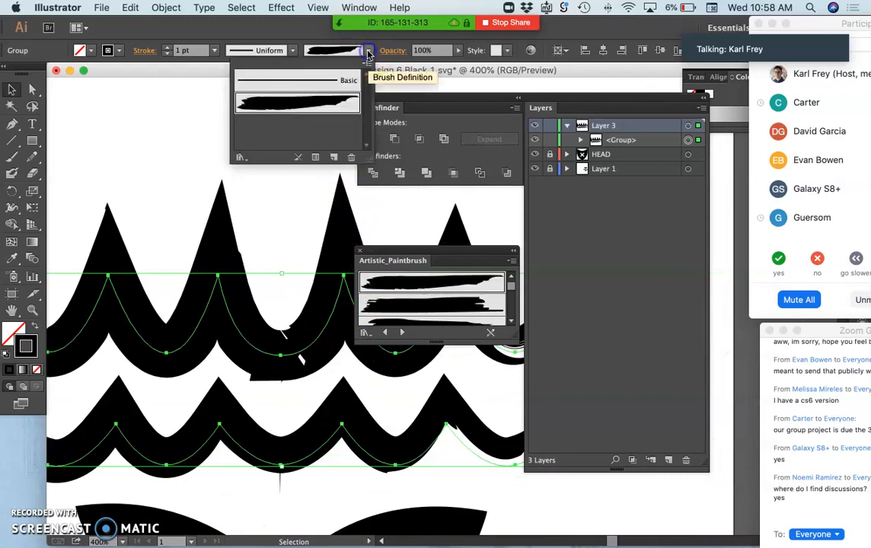
click(337, 81)
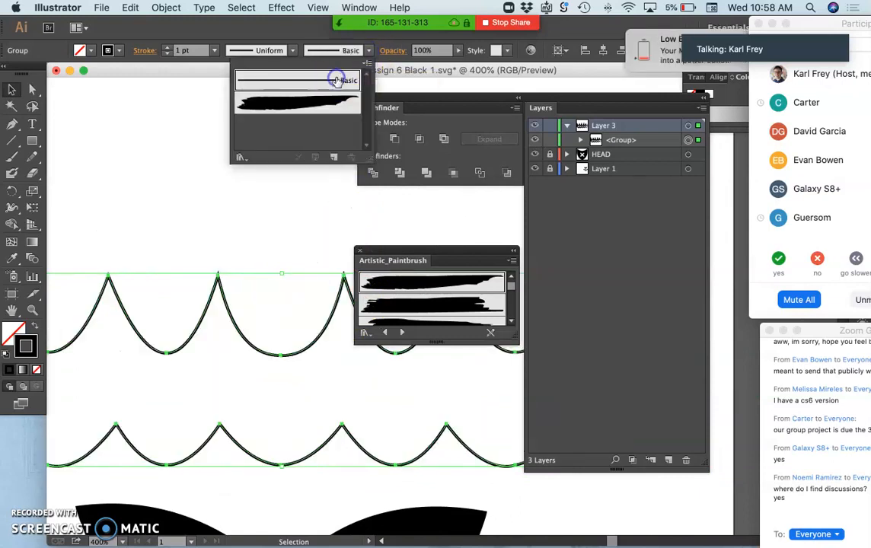
click(169, 50)
click(169, 51)
click(169, 51)
click(169, 50)
click(169, 50)
click(169, 51)
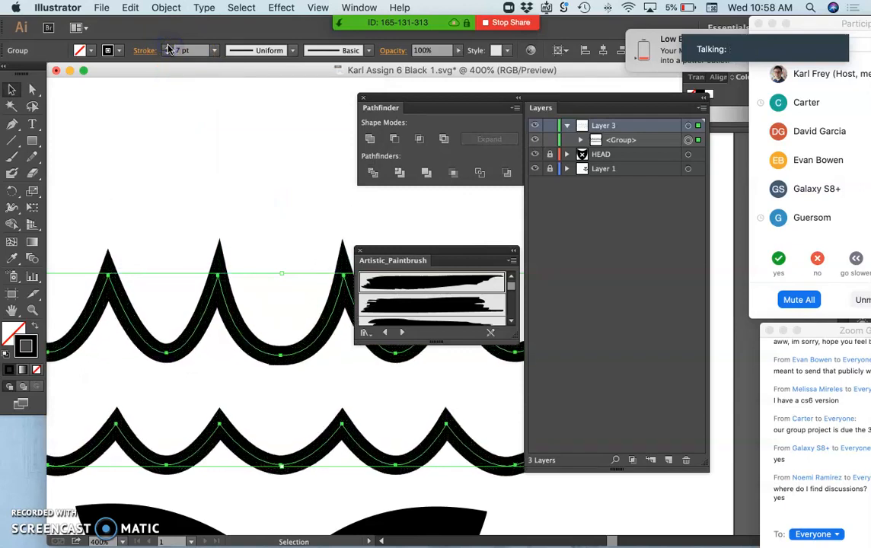
click(169, 51)
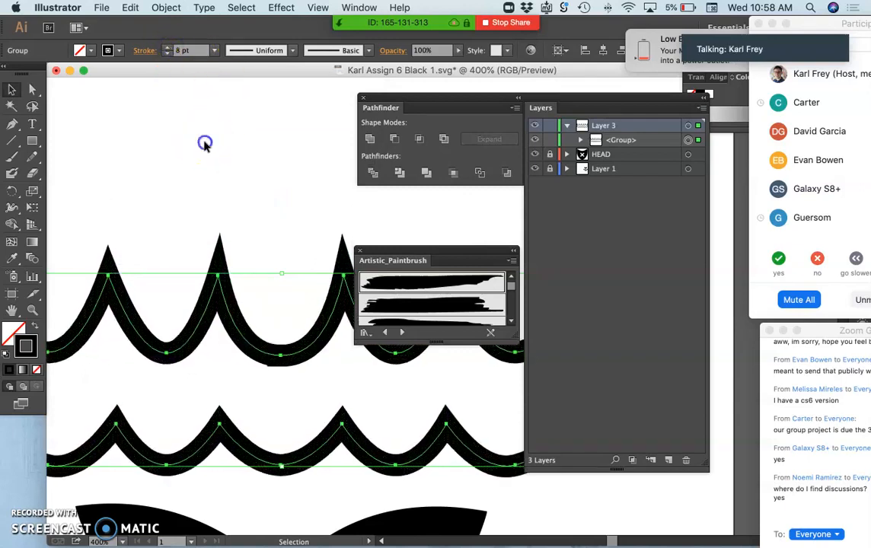
click(204, 143)
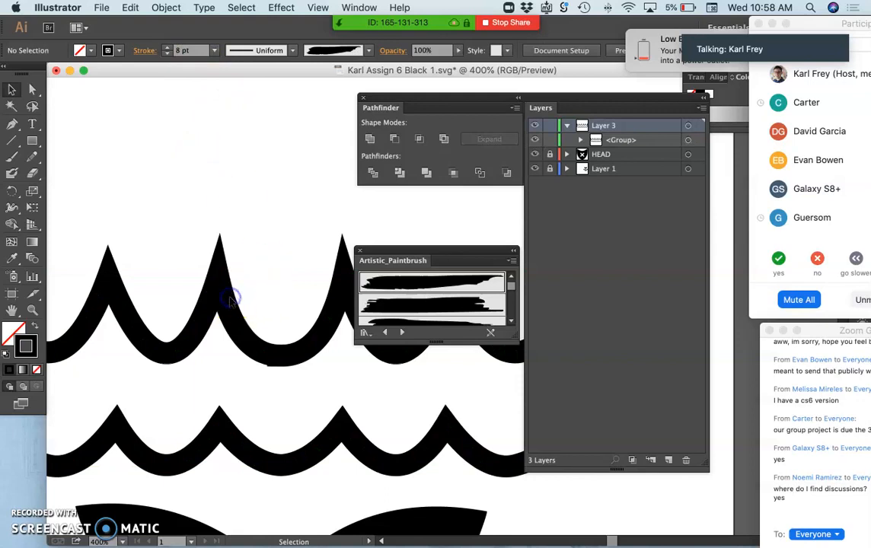
Step: Examine the uneven joint on the underside of the upper row's middle scallop
scroll(251, 379, left, 2)
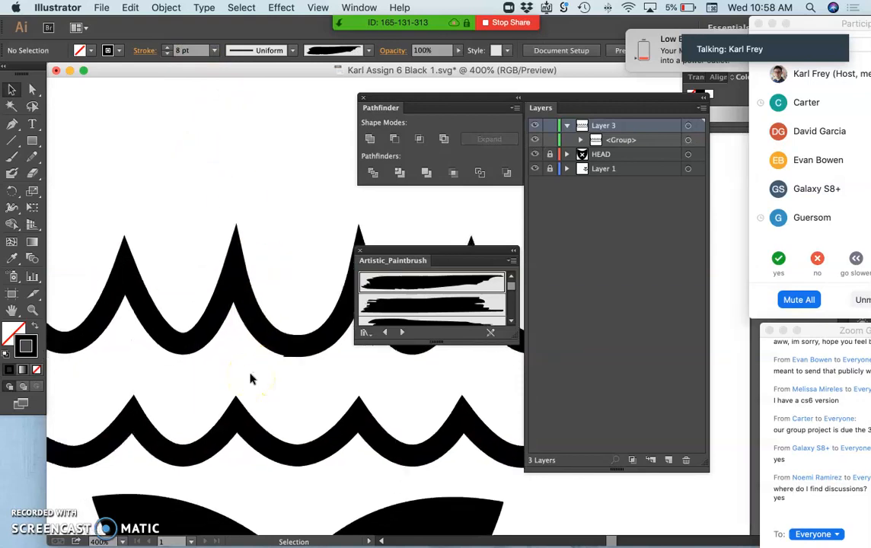
scroll(251, 379, right, 3)
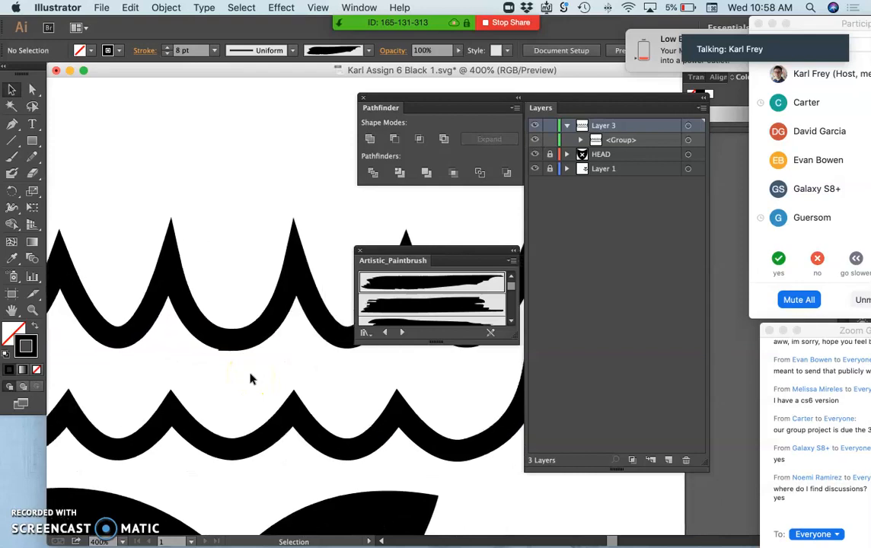
key(super+plus)
key(super+plus)
key(super+plus)
scroll(252, 378, left, 1)
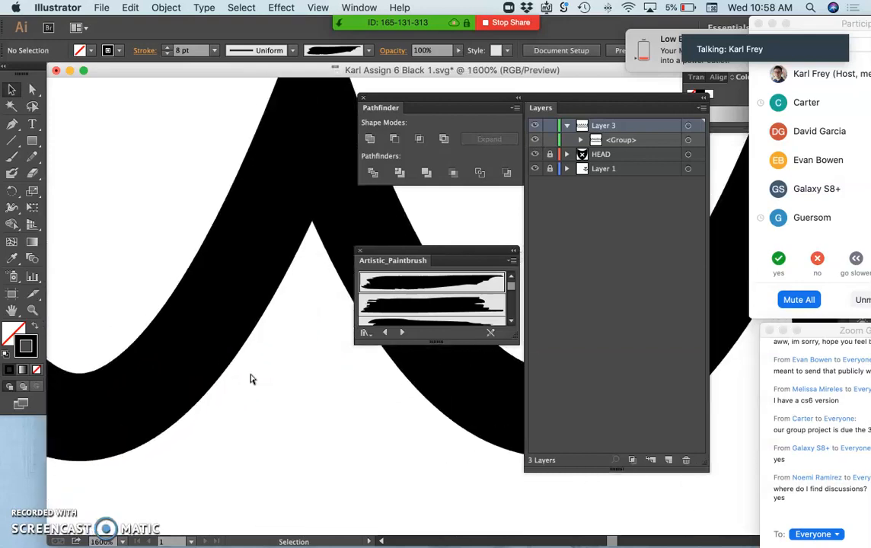
scroll(252, 379, right, 4)
scroll(252, 379, left, 1)
scroll(252, 379, right, 5)
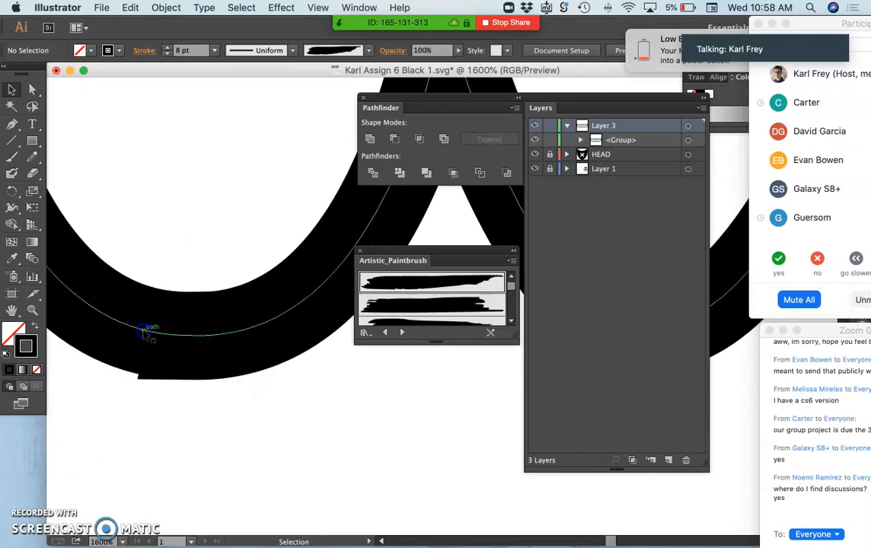
Step: Select the scalloped outline group and convert its stroke to a filled shape with Outline Stroke
click(142, 374)
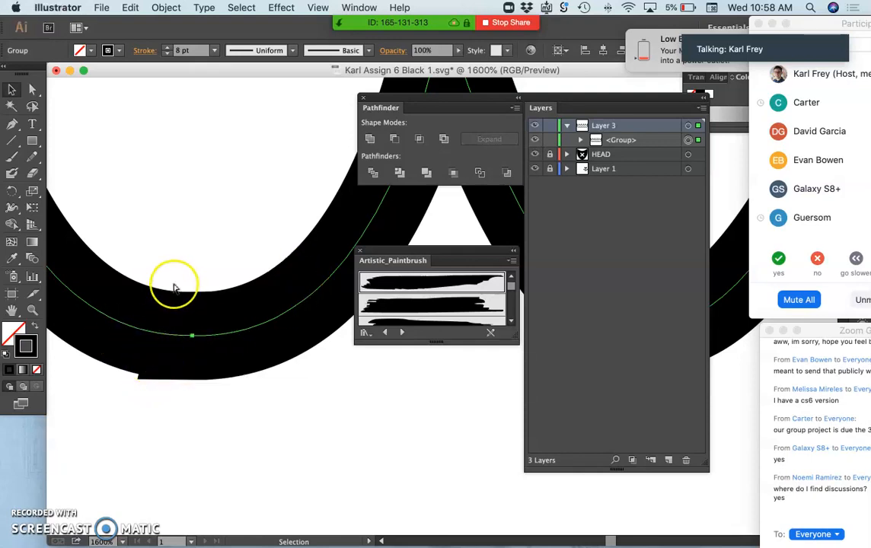
key(super+minus)
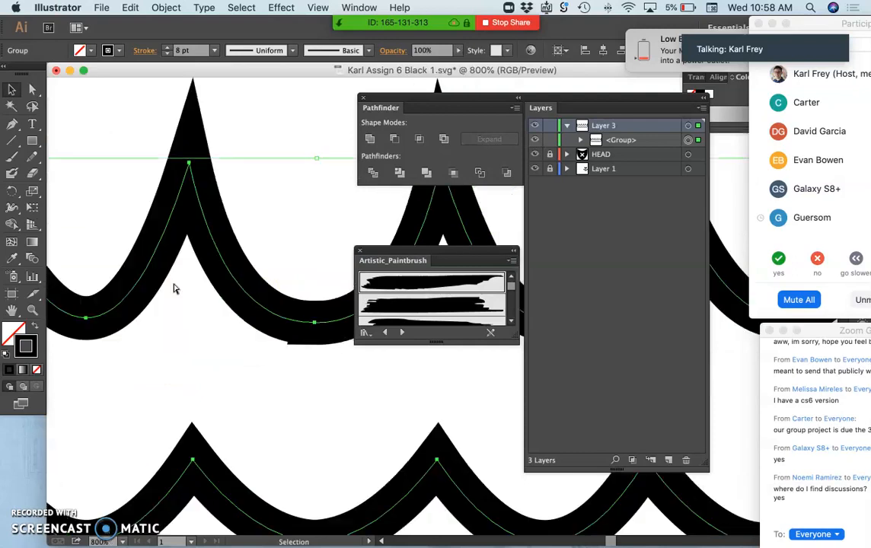
key(super+minus)
key(super+minus)
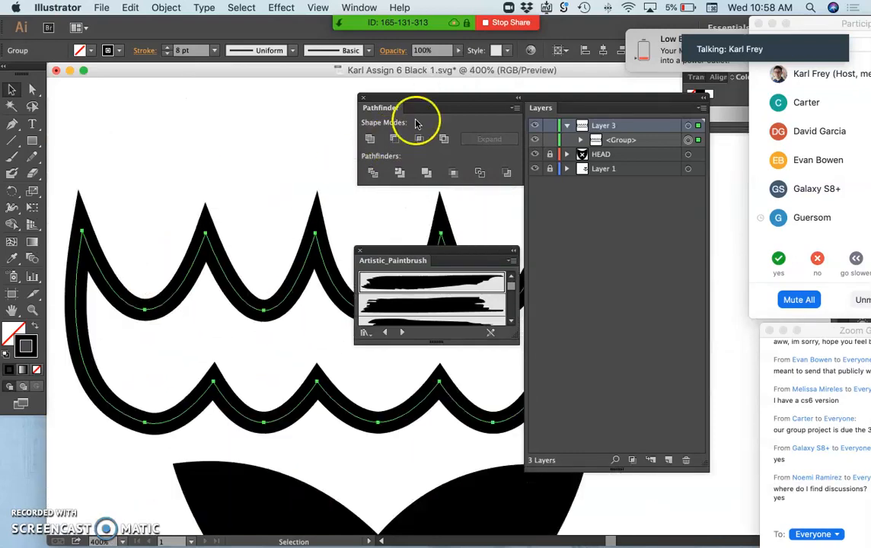
drag(554, 100, 598, 111)
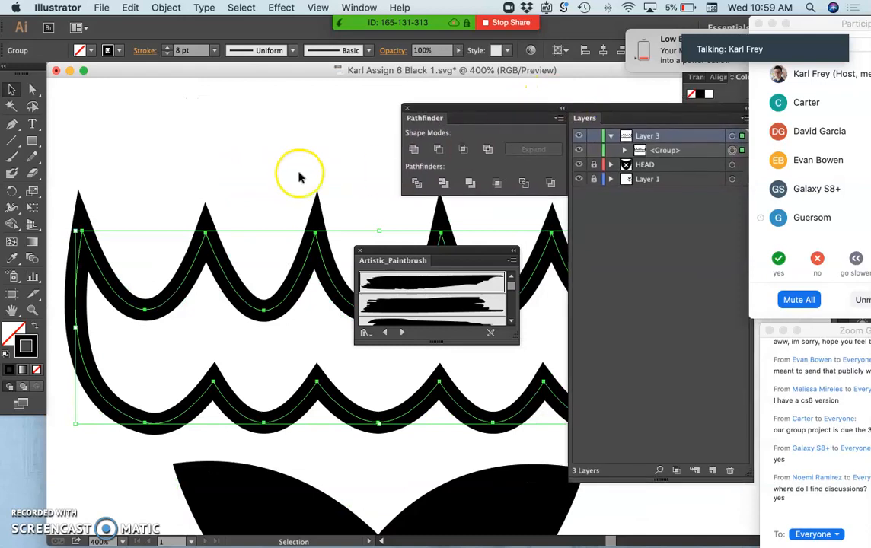
click(162, 8)
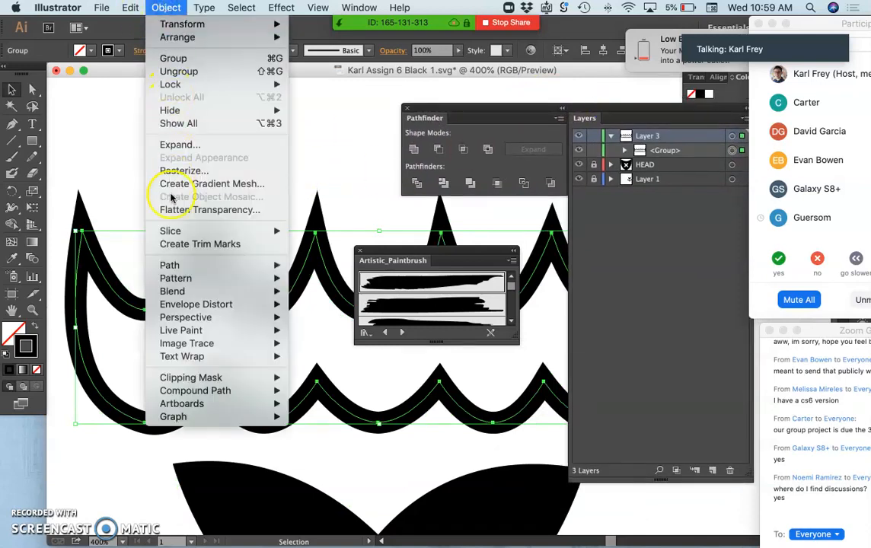
mouse_move(166, 271)
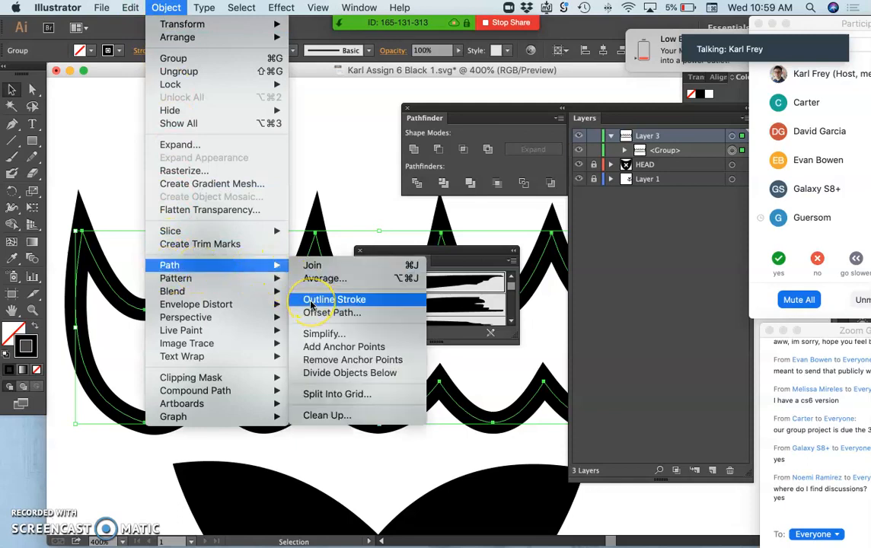
mouse_move(227, 276)
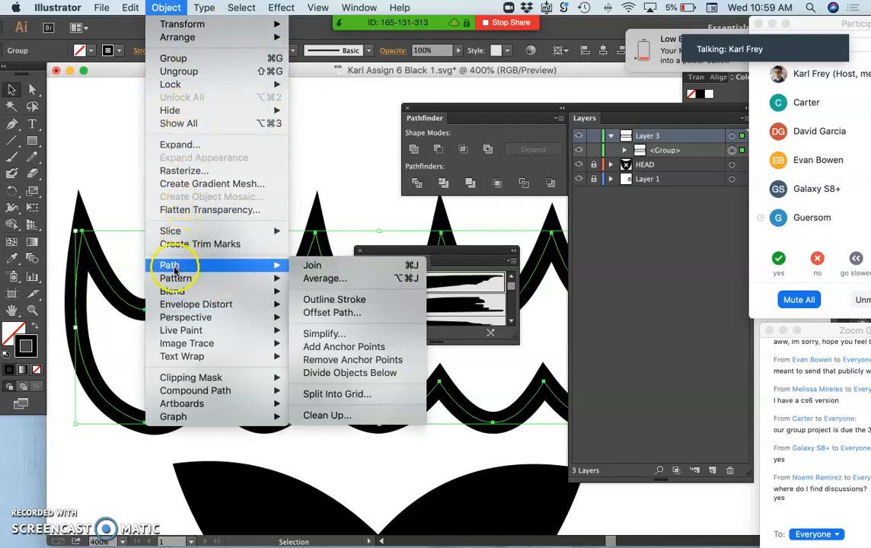
click(319, 302)
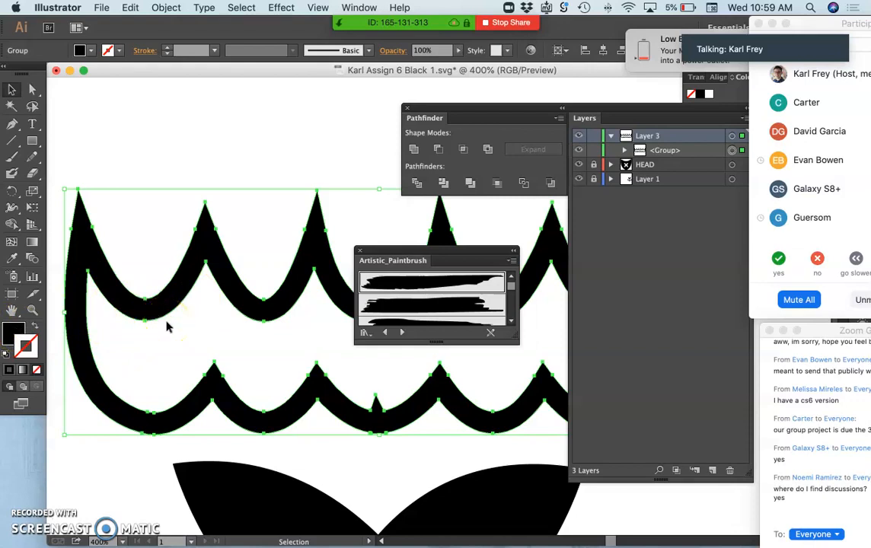
Step: Unite the overlapping pieces of the outlined scallop group into a single shape with the Pathfinder
scroll(168, 327, down, 3)
scroll(167, 328, right, 3)
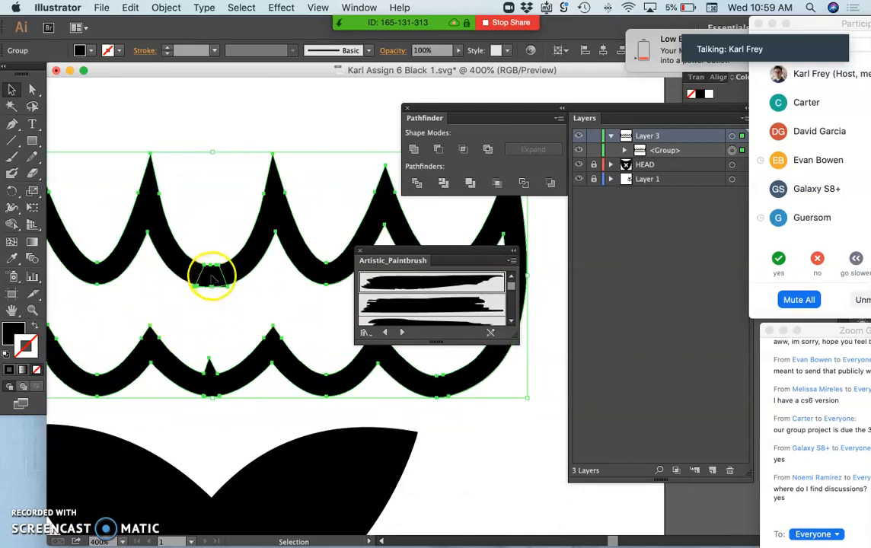
click(413, 149)
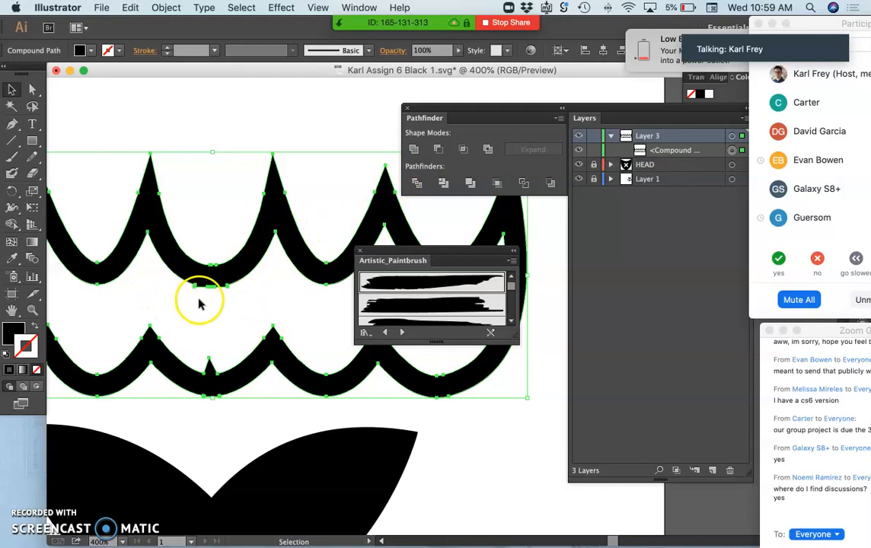
Step: Redraw the underside of the upper row's middle scallop with the Pencil tool, replacing the protruding flat bump with a smooth curve
key(super+=)
key(super+=)
key(super+=)
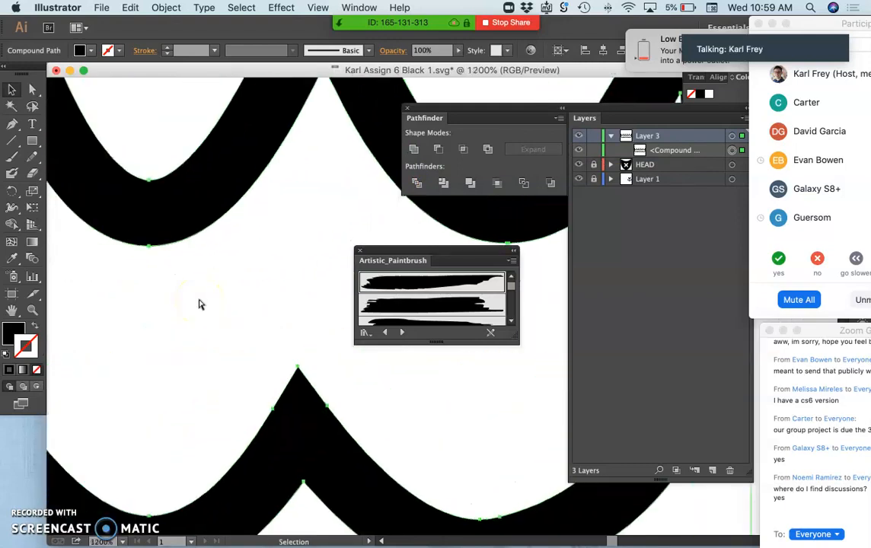
scroll(199, 304, left, 4)
scroll(197, 305, up, 5)
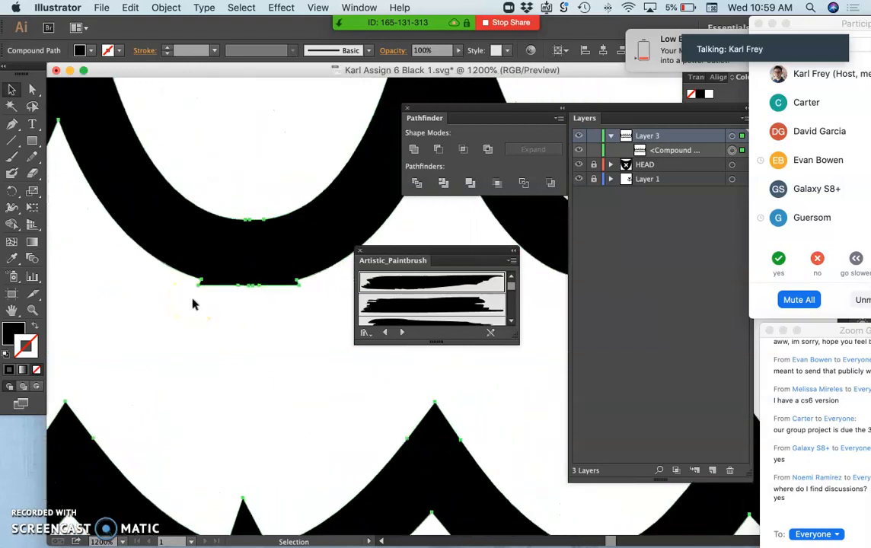
key(super+equal)
key(super+equal)
click(171, 218)
scroll(172, 221, up, 5)
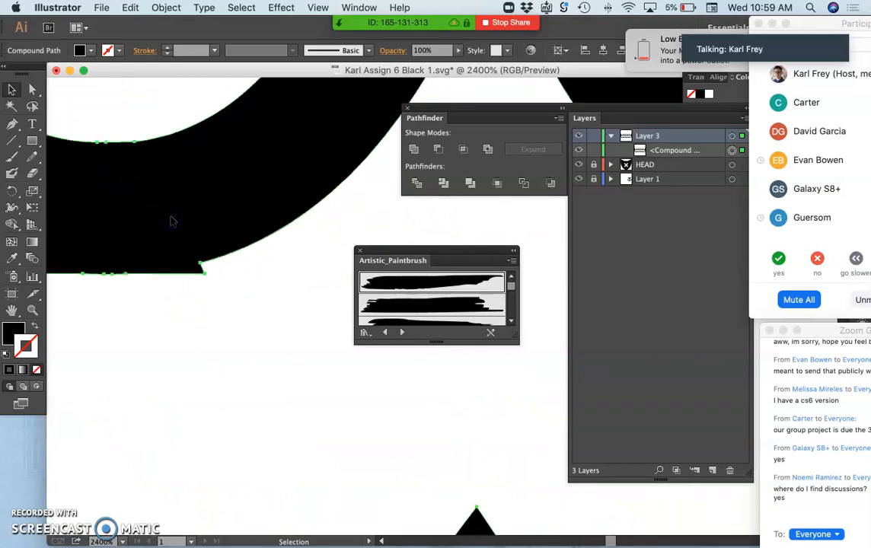
scroll(174, 220, down, 3)
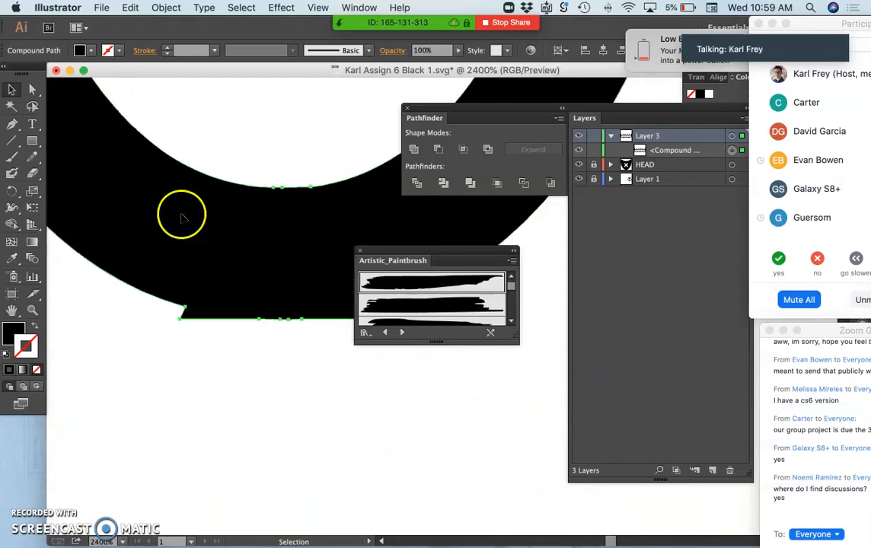
scroll(181, 215, right, 3)
drag(438, 252, 522, 344)
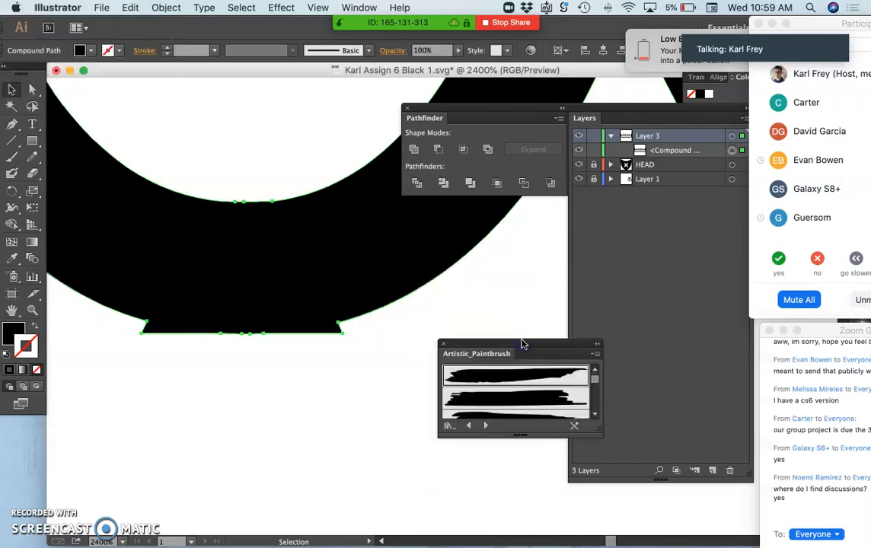
click(31, 158)
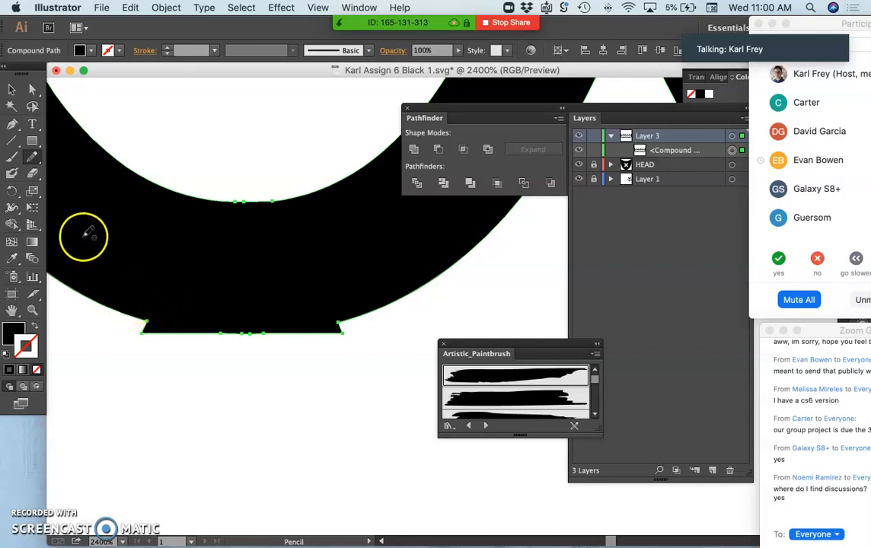
drag(138, 317, 140, 317)
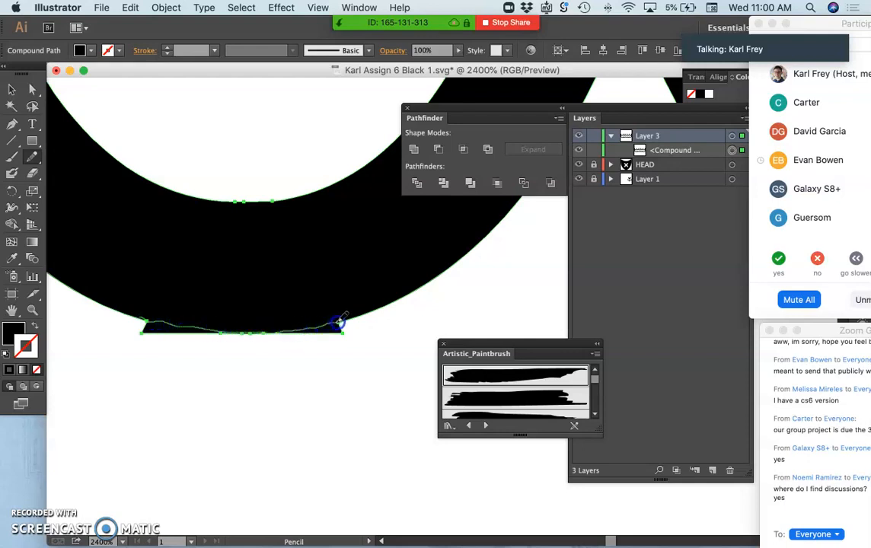
drag(339, 323, 340, 322)
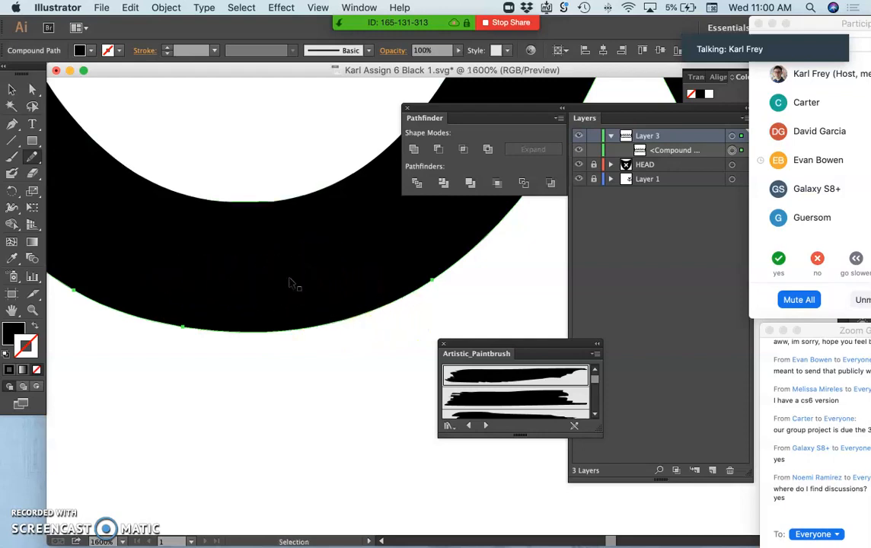
Step: Redraw the upper edge of the lower row's middle scallop with the Pencil tool, replacing the pointed spike with a smooth curve
key(super+minus)
key(super+minus)
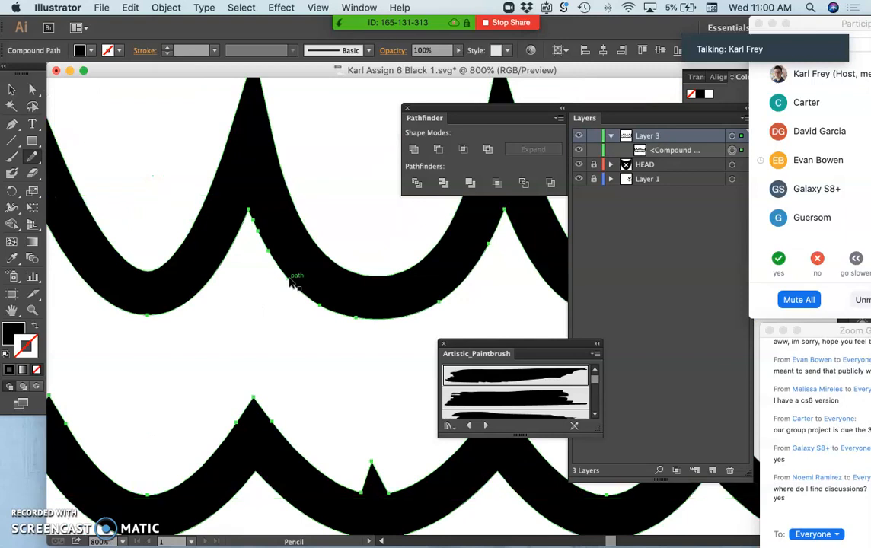
scroll(290, 283, down, 3)
key(super+equal)
key(super+equal)
key(super+equal)
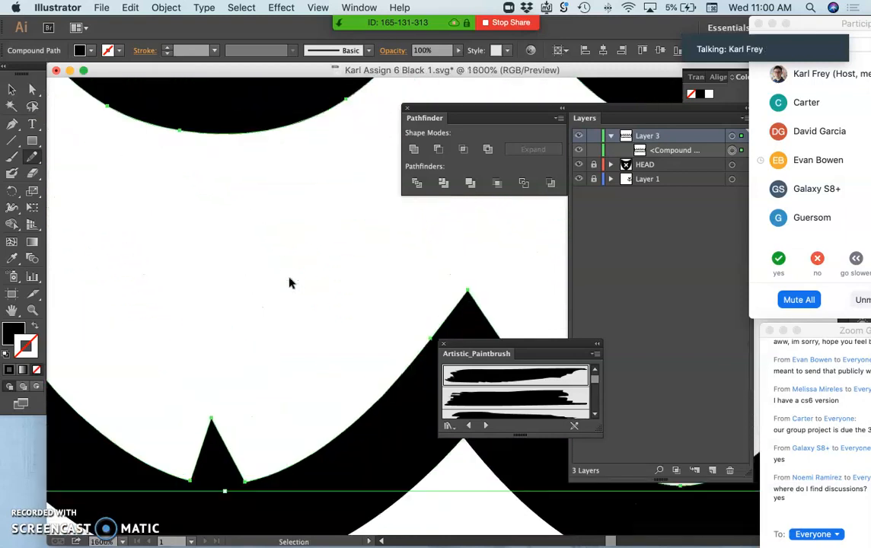
scroll(290, 284, left, 3)
scroll(290, 283, down, 4)
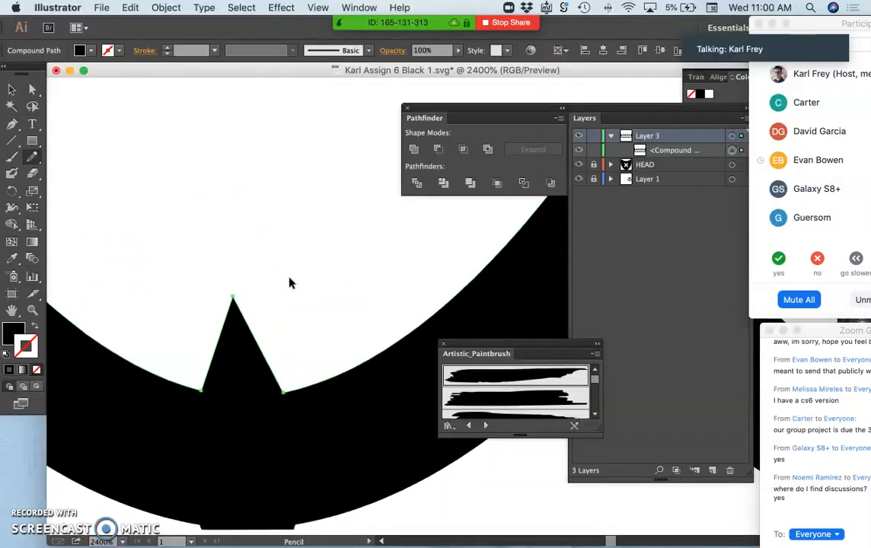
key(super+equal)
key(super+equal)
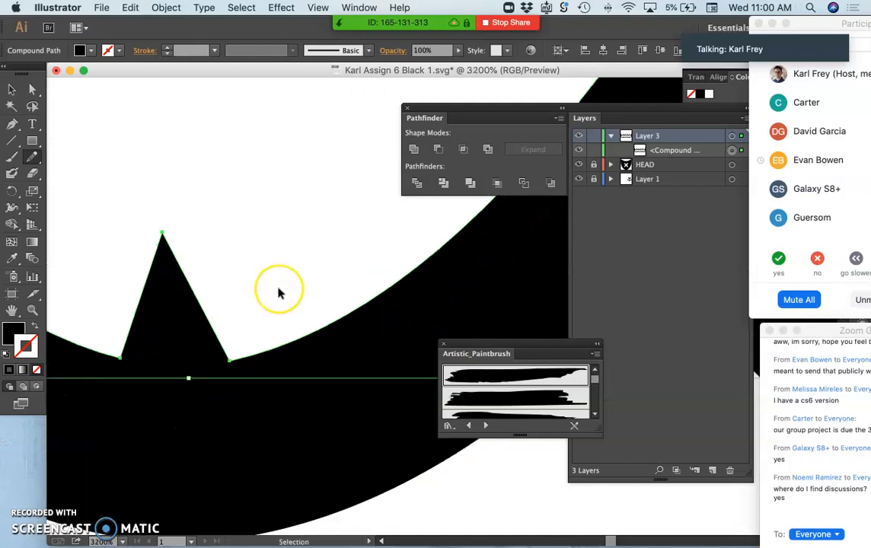
scroll(279, 290, left, 4)
scroll(279, 289, down, 1)
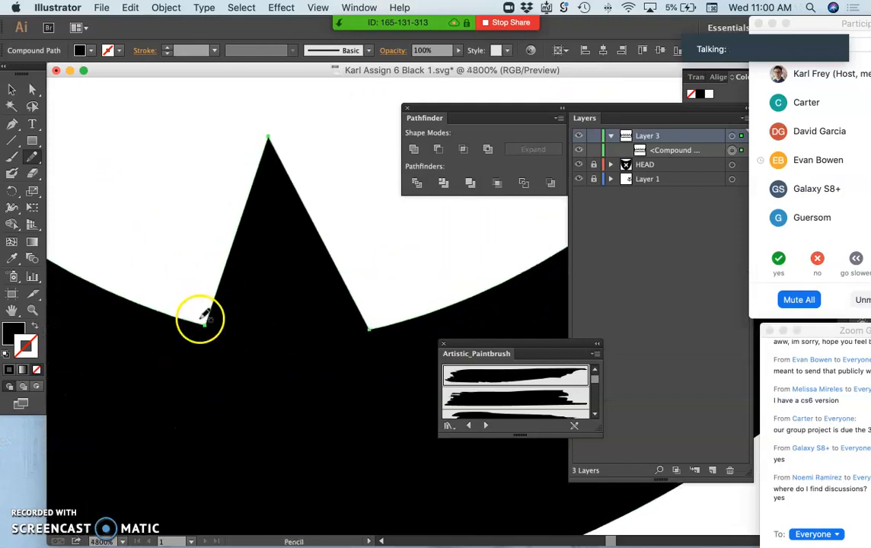
drag(199, 325, 273, 334)
drag(338, 333, 363, 329)
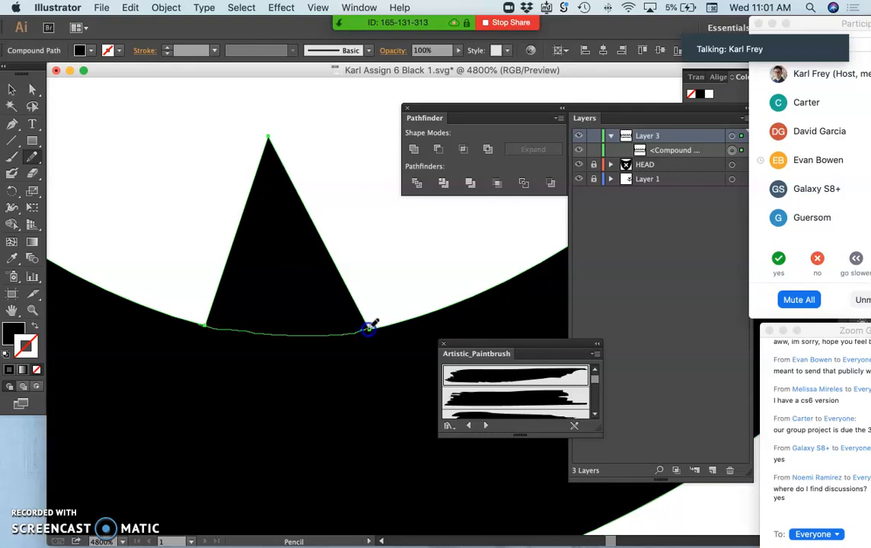
drag(368, 326, 367, 327)
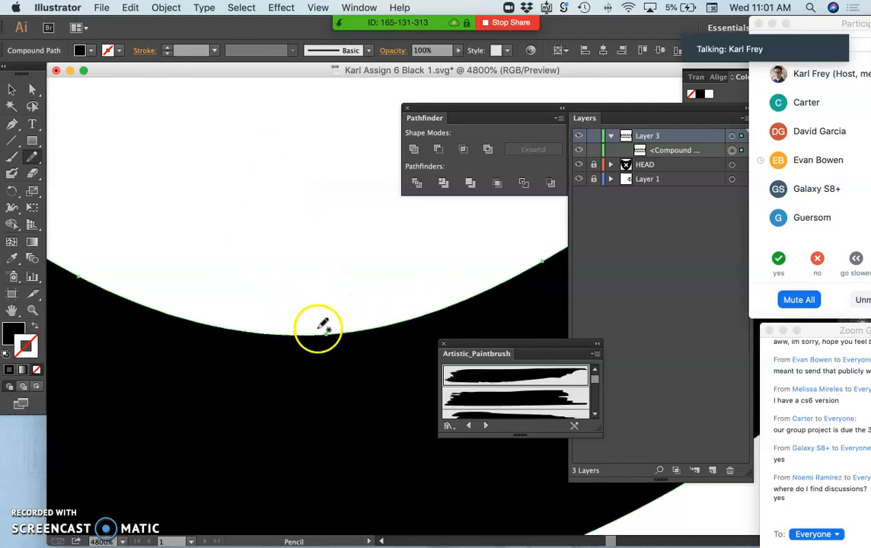
Step: Redraw the underside of the lower row's middle scallop with the Pencil tool, replacing the protruding flat bump with a smooth curve
scroll(295, 311, down, 5)
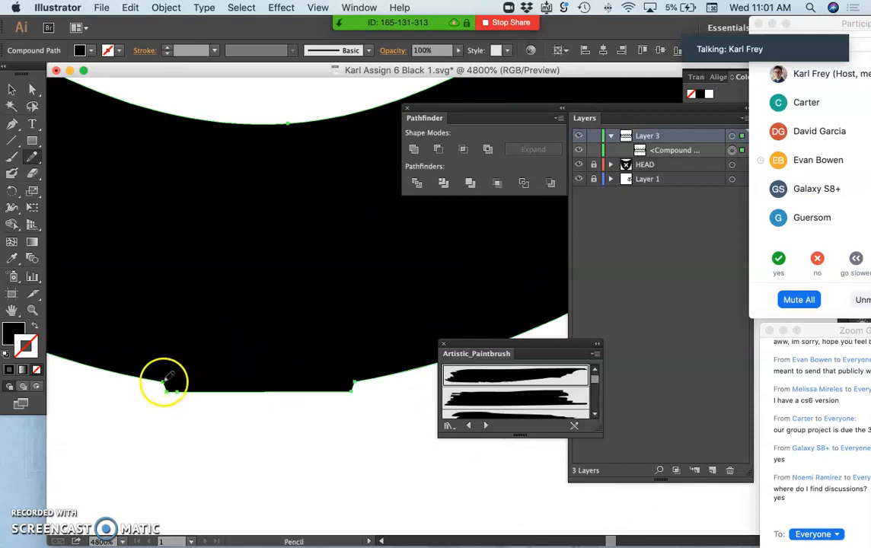
drag(163, 383, 169, 383)
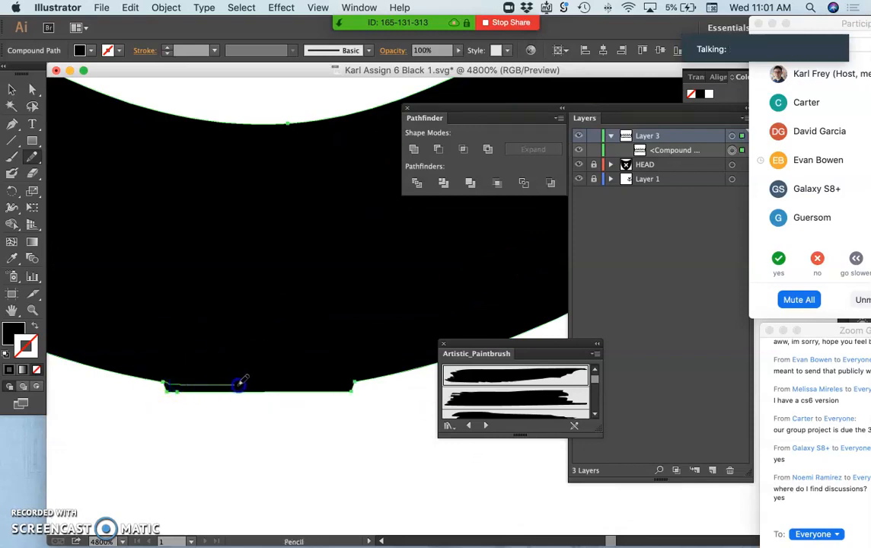
drag(358, 381, 356, 378)
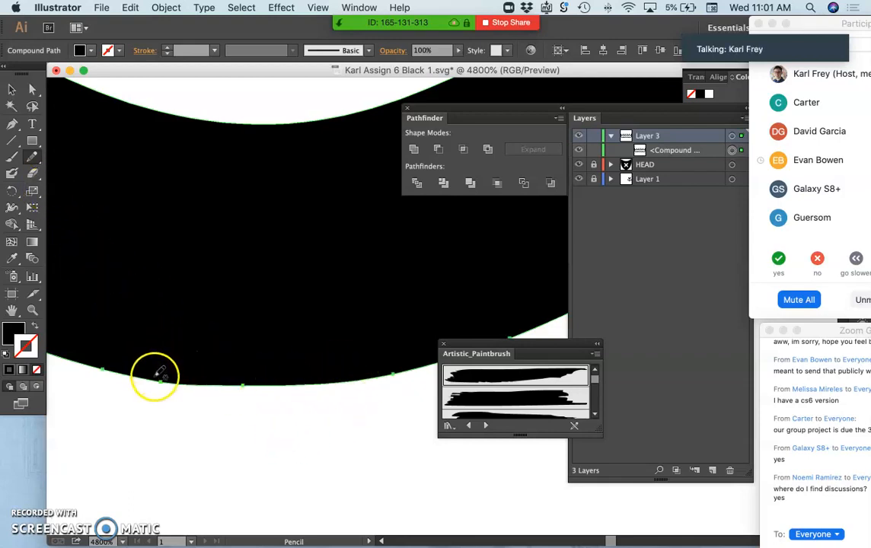
drag(160, 380, 159, 380)
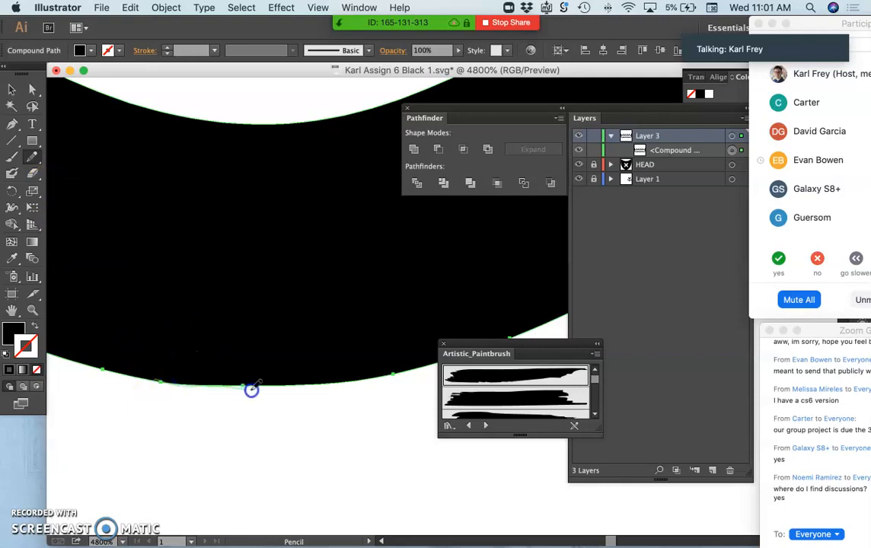
drag(256, 389, 396, 374)
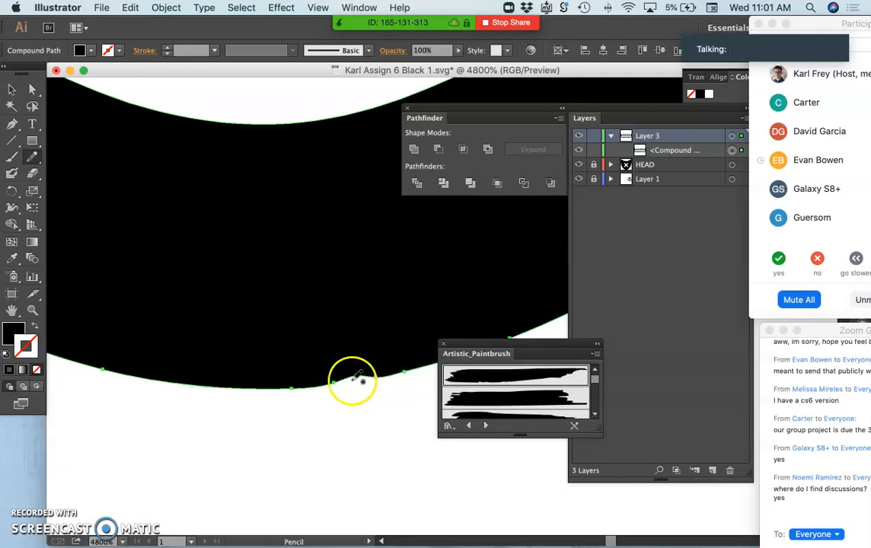
drag(297, 388, 398, 376)
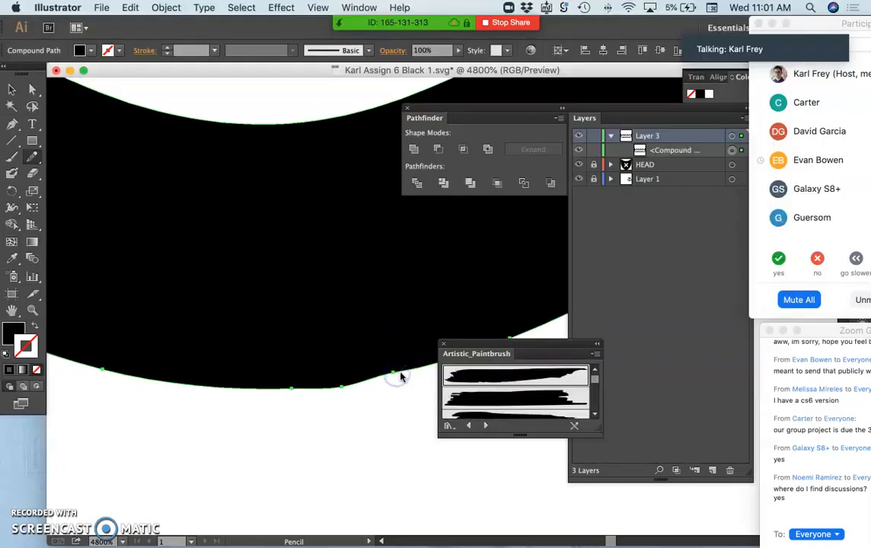
key(super+z)
key(super+z)
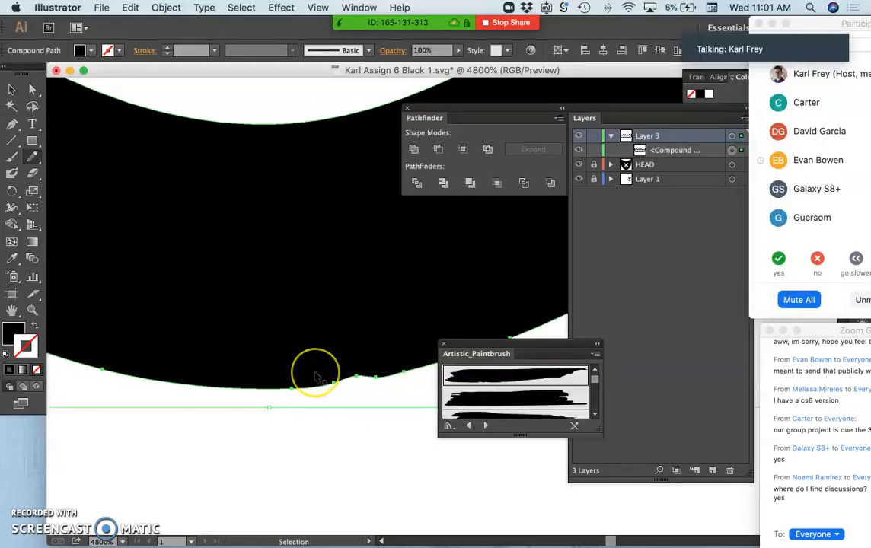
Step: Even out the underside of the lower row's middle scallop by brushing along its edge with the Smooth tool
mouse_move(32, 157)
mouse_down()
mouse_move(76, 157)
mouse_move(74, 177)
mouse_up()
mouse_move(185, 366)
mouse_down()
mouse_move(148, 376)
mouse_move(365, 377)
mouse_up()
drag(419, 374, 402, 373)
drag(307, 387, 203, 390)
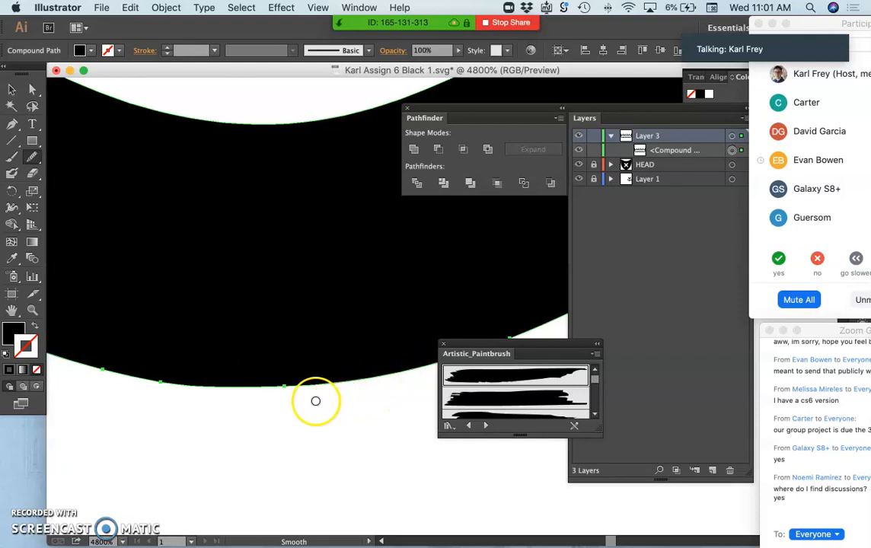
scroll(307, 401, up, 3)
scroll(308, 401, down, 4)
scroll(307, 401, right, 4)
scroll(308, 401, up, 3)
mouse_move(297, 390)
mouse_down()
mouse_move(120, 176)
mouse_move(65, 153)
mouse_up()
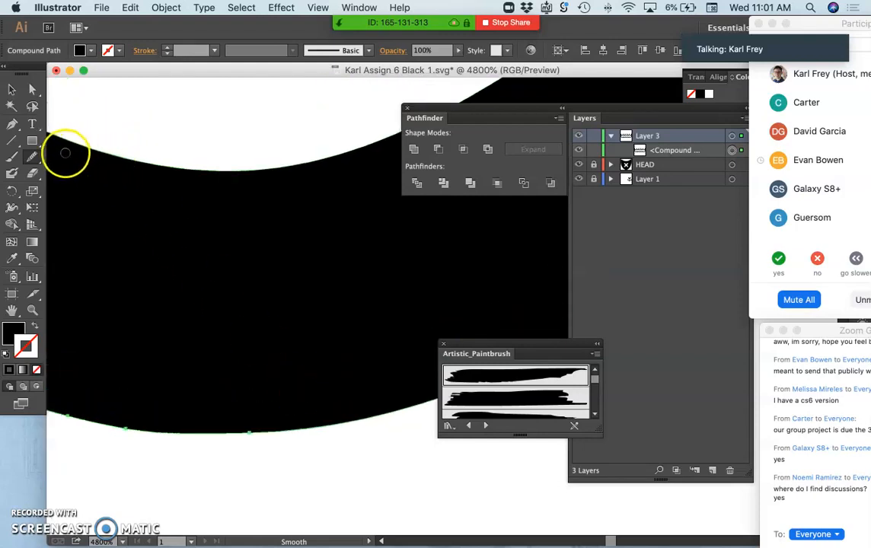
Step: Switch back to the Pencil tool and set its Fidelity one notch short of Smooth in the tool's options
click(32, 156)
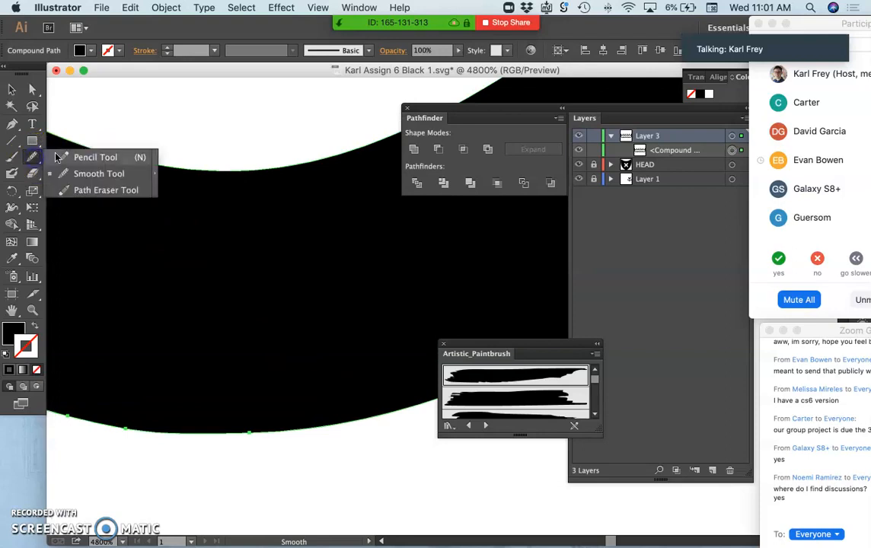
click(56, 157)
double_click(32, 158)
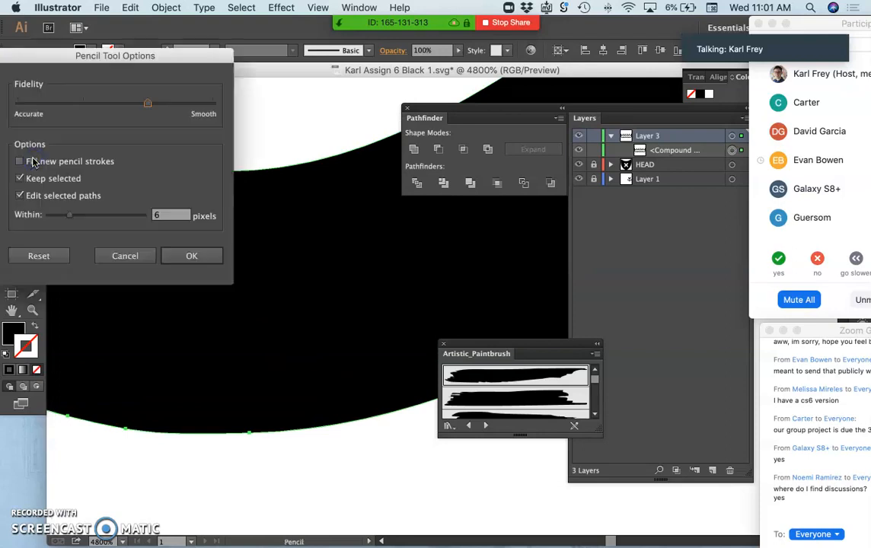
mouse_move(95, 56)
mouse_down()
mouse_move(259, 136)
mouse_move(259, 179)
mouse_up()
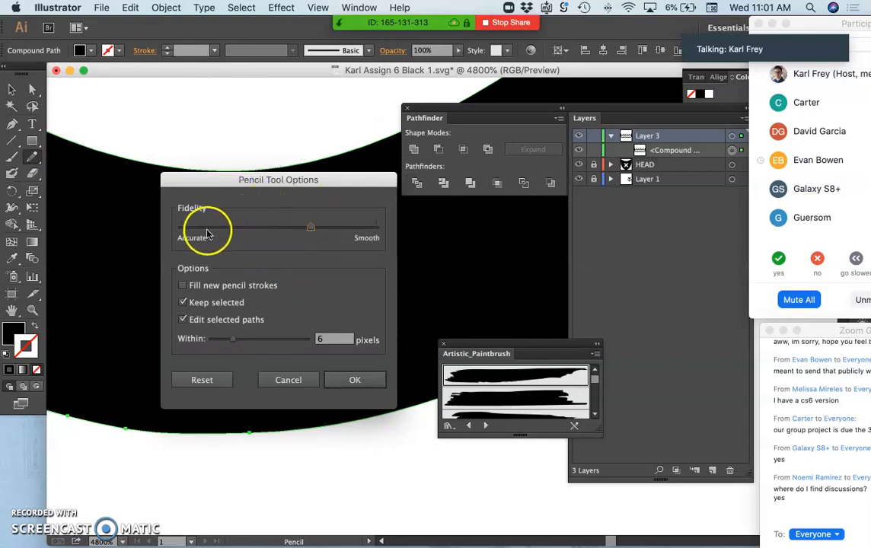
drag(311, 232, 304, 232)
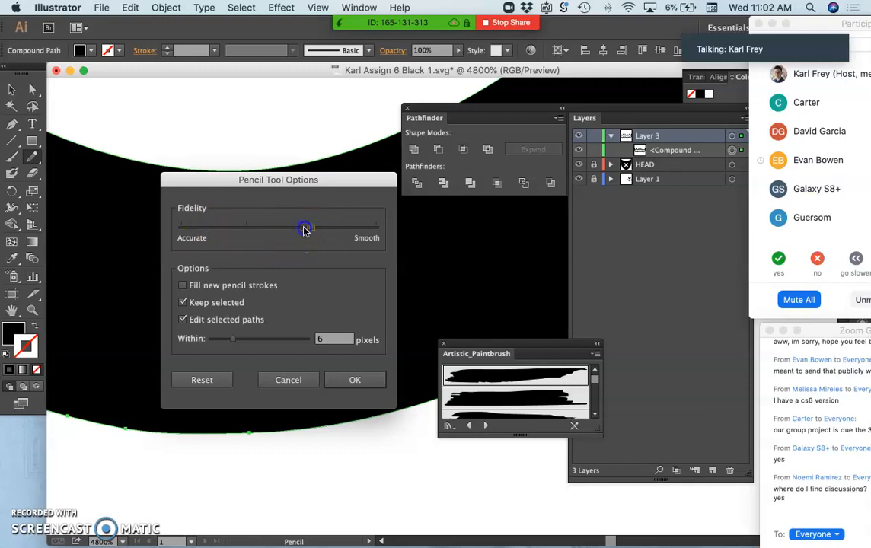
click(358, 380)
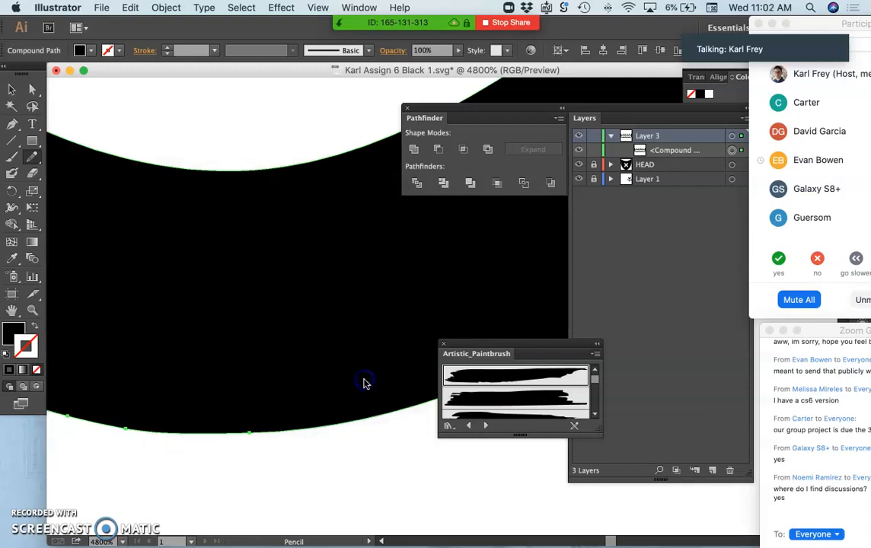
Step: Sketch a closed freehand bird silhouette with beak, head and body below the scallops, with a black fill and no stroke
scroll(271, 450, down, 5)
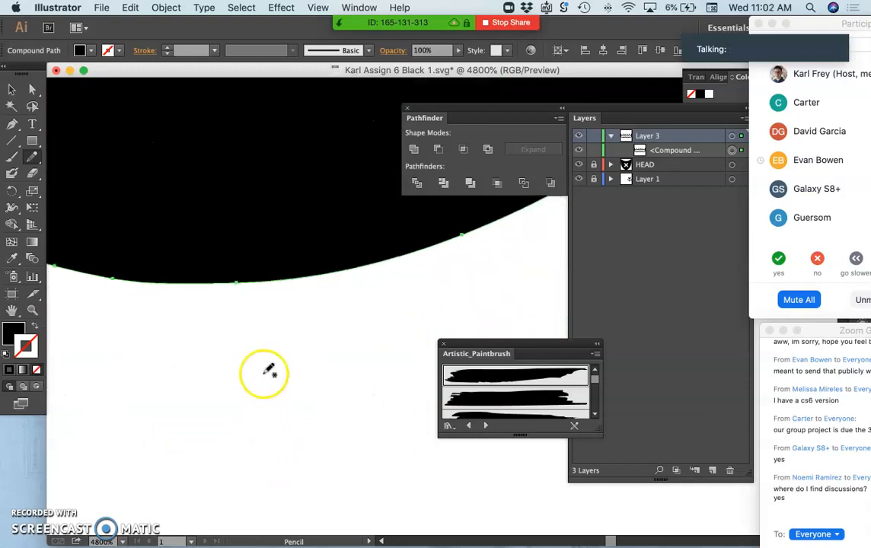
mouse_move(244, 375)
mouse_down()
mouse_move(228, 456)
mouse_move(310, 457)
mouse_move(326, 416)
mouse_move(228, 414)
mouse_move(282, 377)
mouse_move(287, 332)
mouse_move(142, 369)
mouse_move(202, 380)
mouse_move(243, 375)
mouse_up()
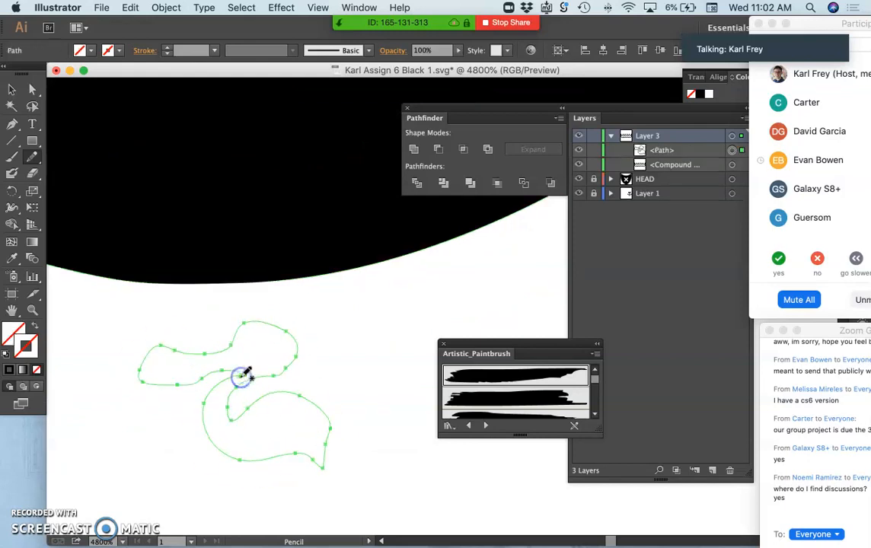
click(9, 370)
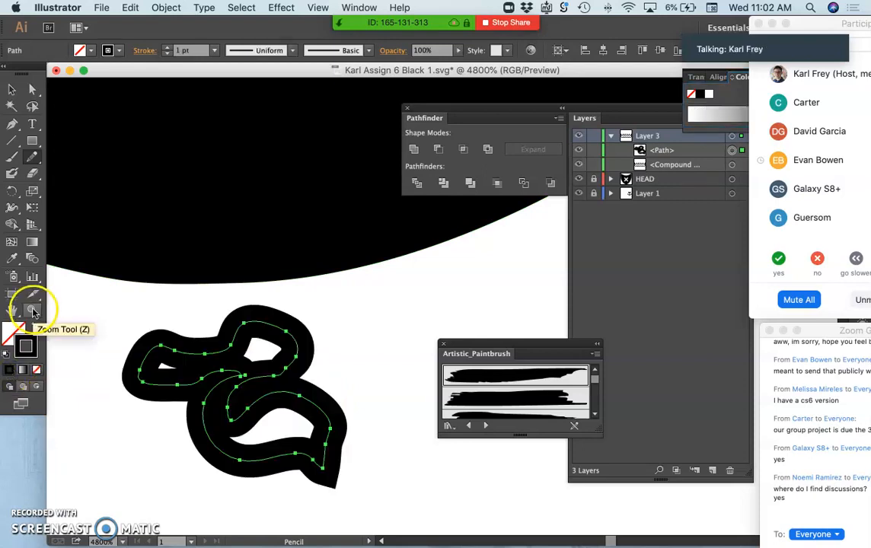
click(34, 325)
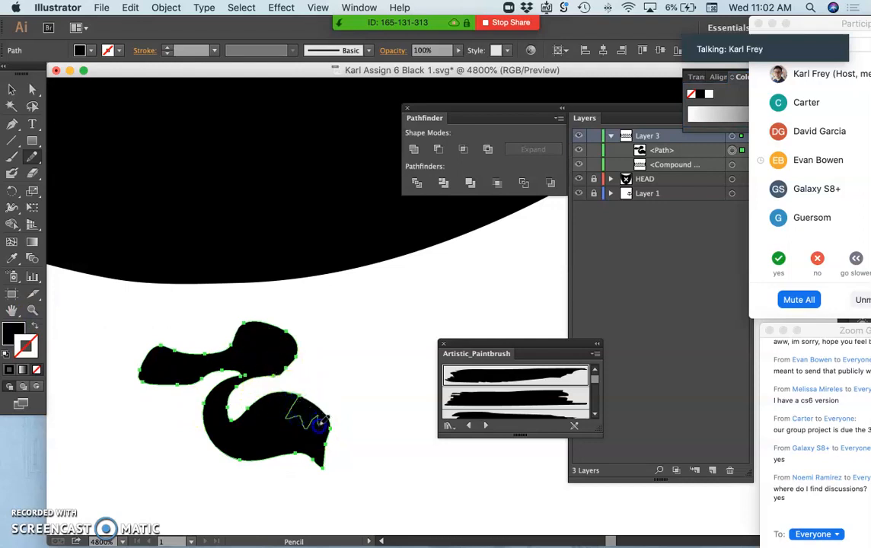
Step: Redraw the bird's back edge into jagged tail feathers, add a leg with a foot under the body, and deselect it
drag(330, 428, 331, 428)
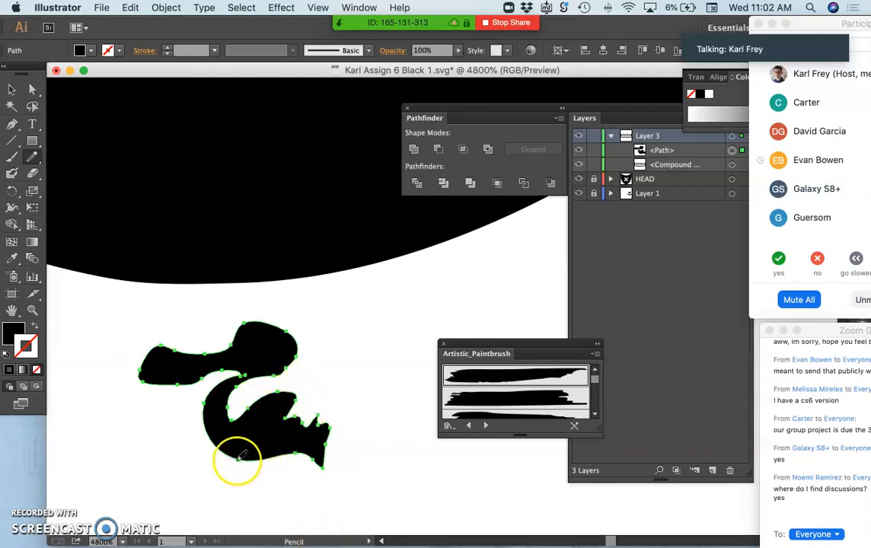
mouse_move(238, 460)
mouse_down()
mouse_move(249, 498)
mouse_move(231, 523)
mouse_move(272, 520)
mouse_move(250, 471)
mouse_move(261, 458)
mouse_up()
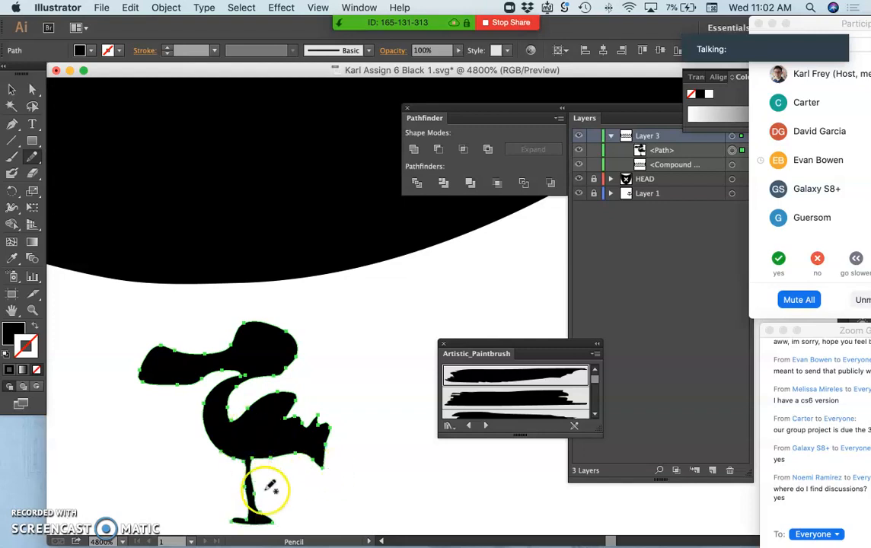
super+click(288, 490)
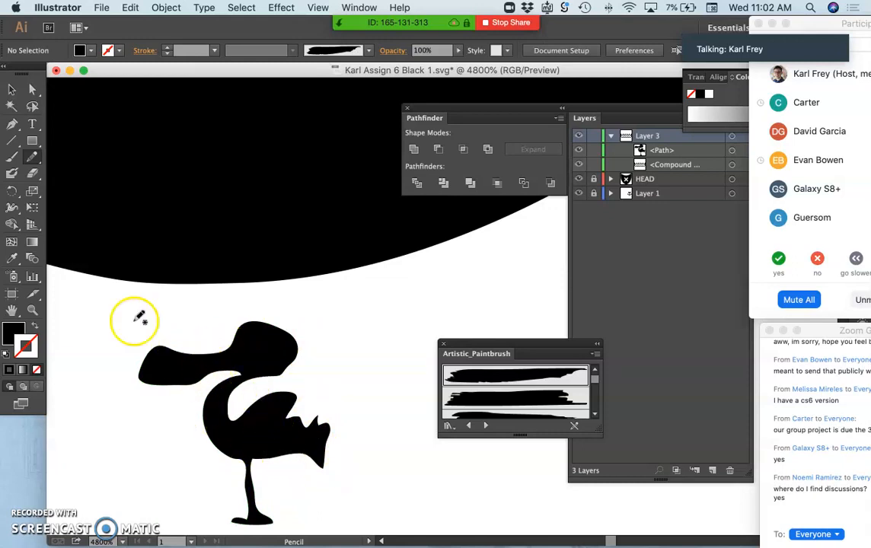
Step: Set the Pencil tool's Fidelity all the way to Smooth in its options
double_click(32, 157)
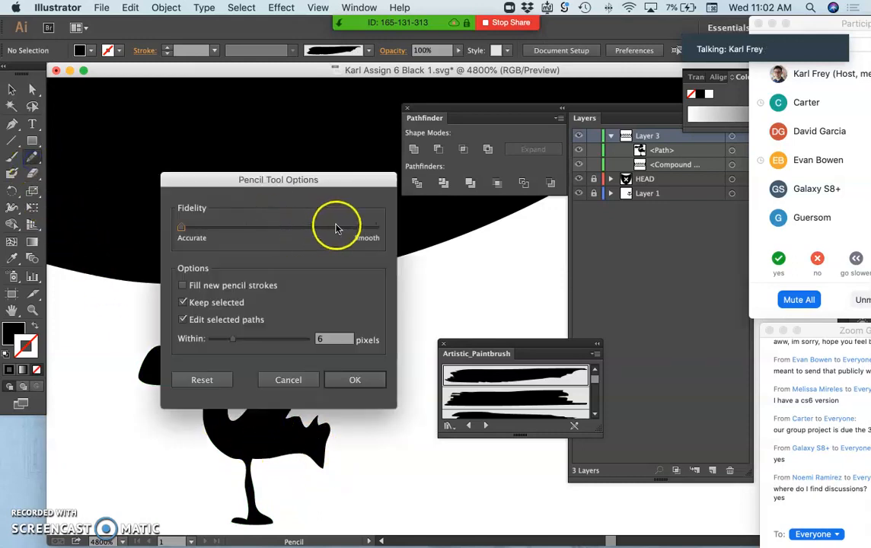
click(364, 228)
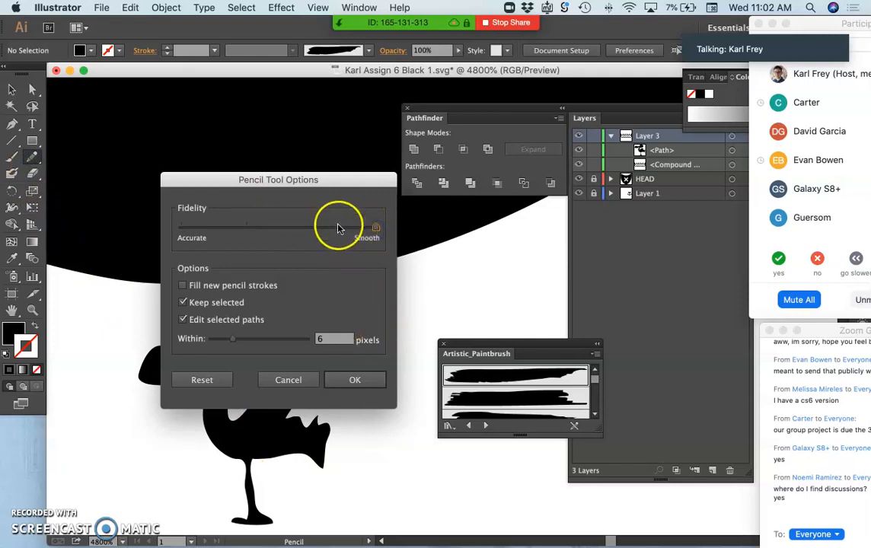
drag(321, 230, 301, 230)
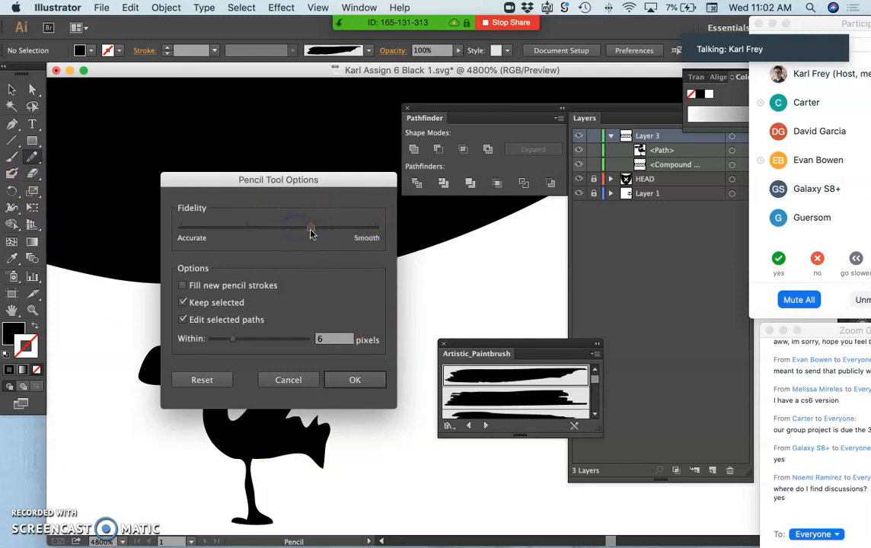
click(375, 230)
click(354, 380)
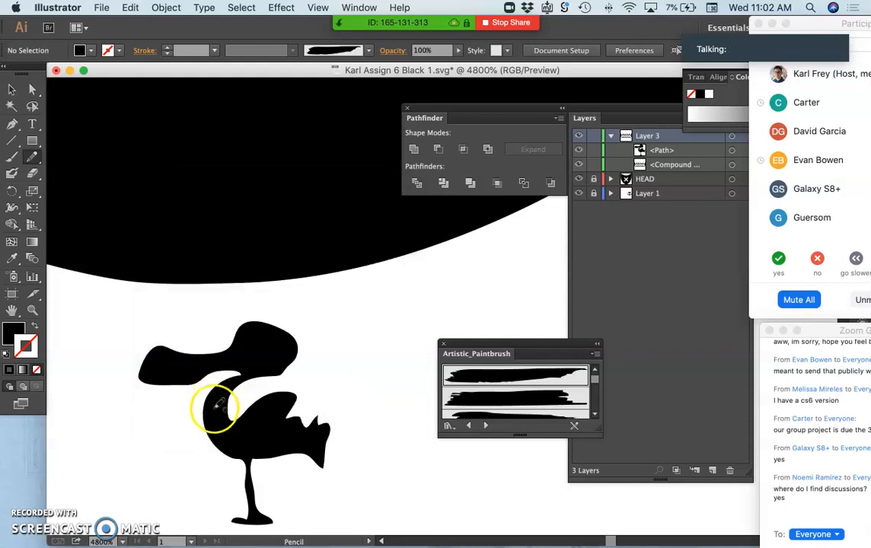
Step: Select the bird silhouette and redraw its outline with the Pencil tool for a thicker leg, smoother beak and rounder head
super+click(215, 409)
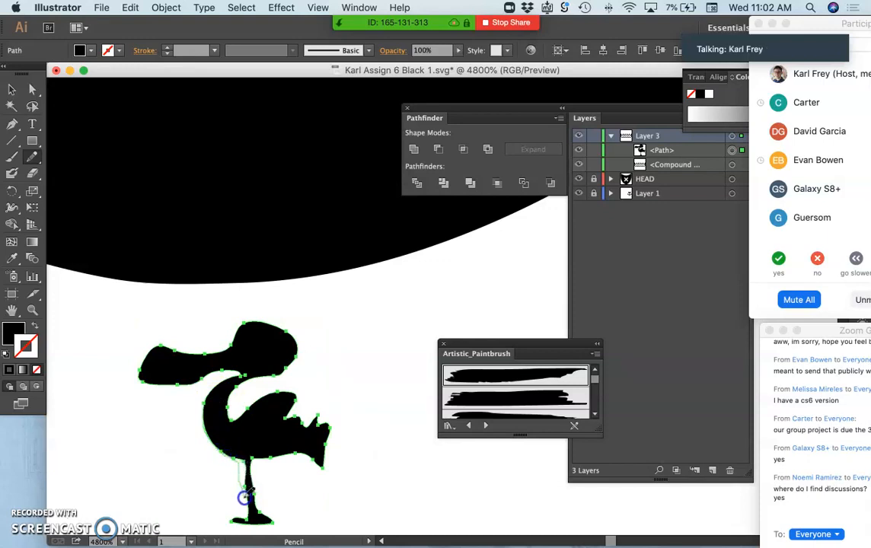
drag(247, 521, 247, 522)
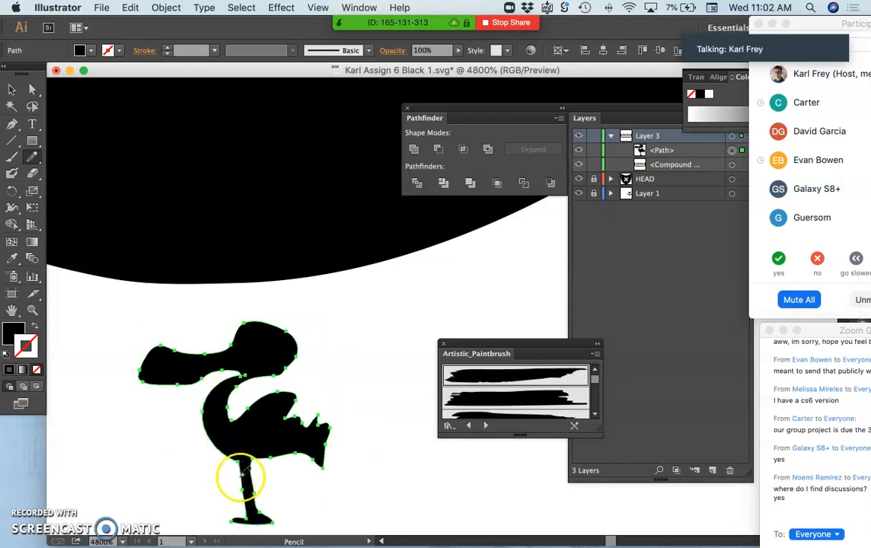
mouse_move(231, 347)
mouse_down()
mouse_move(175, 347)
mouse_move(223, 351)
mouse_up()
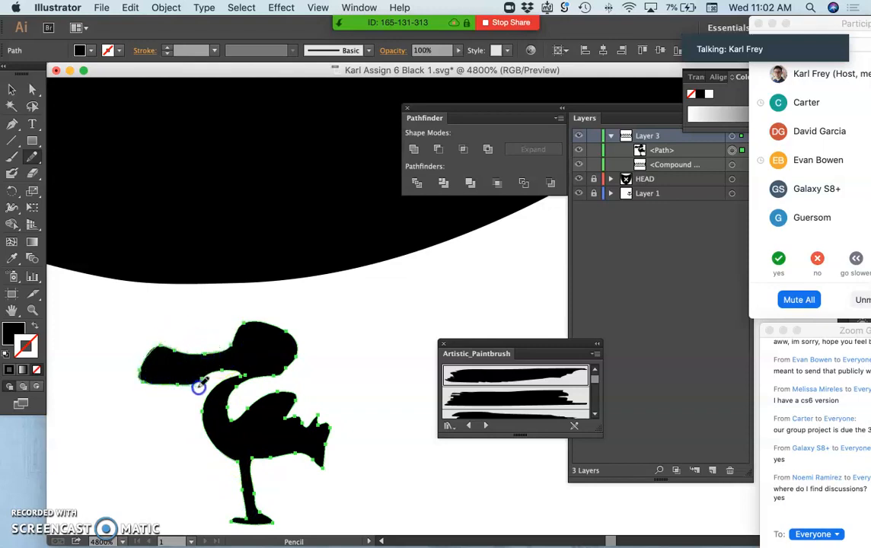
mouse_move(228, 370)
mouse_down()
mouse_move(255, 376)
mouse_move(280, 406)
mouse_move(237, 332)
mouse_up()
mouse_move(300, 331)
mouse_down()
mouse_move(306, 362)
mouse_move(288, 385)
mouse_move(246, 379)
mouse_move(222, 428)
mouse_move(277, 403)
mouse_move(260, 411)
mouse_move(288, 407)
mouse_move(283, 437)
mouse_move(253, 466)
mouse_up()
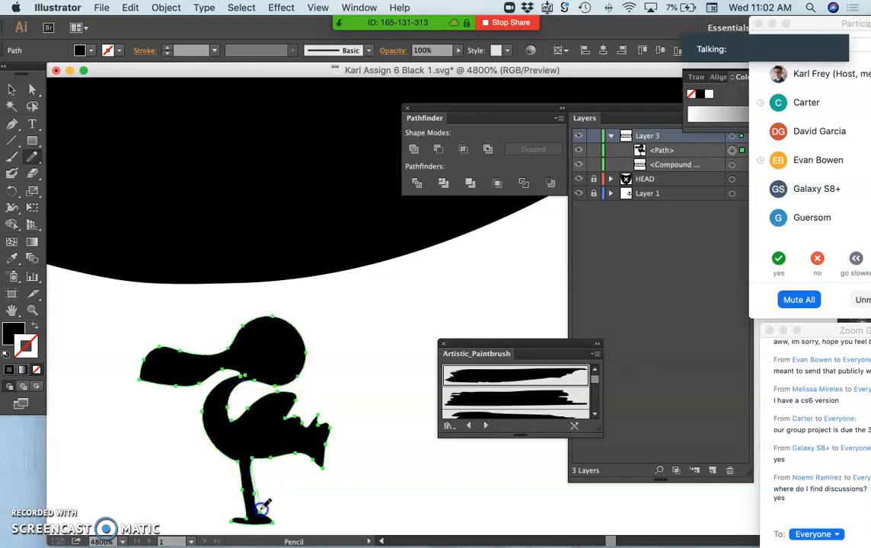
drag(270, 520, 272, 522)
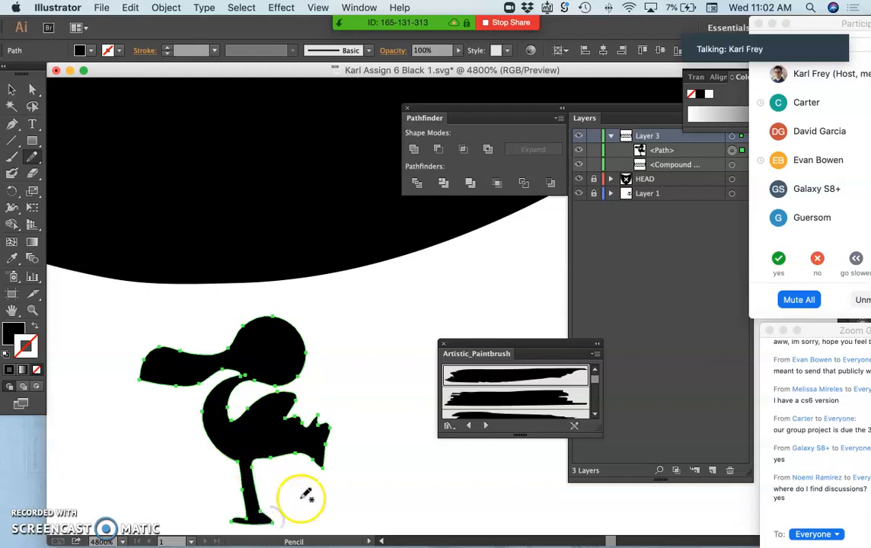
Step: Redraw the bird's tail with the Pencil tool as several long pointed feathers, and deselect the silhouette
mouse_move(272, 454)
mouse_down()
mouse_move(312, 489)
mouse_move(313, 459)
mouse_up()
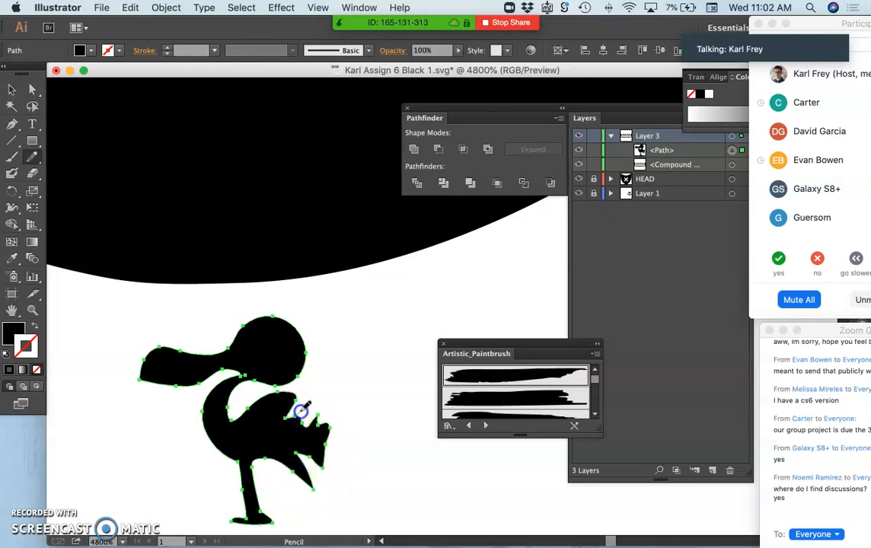
drag(314, 393, 301, 423)
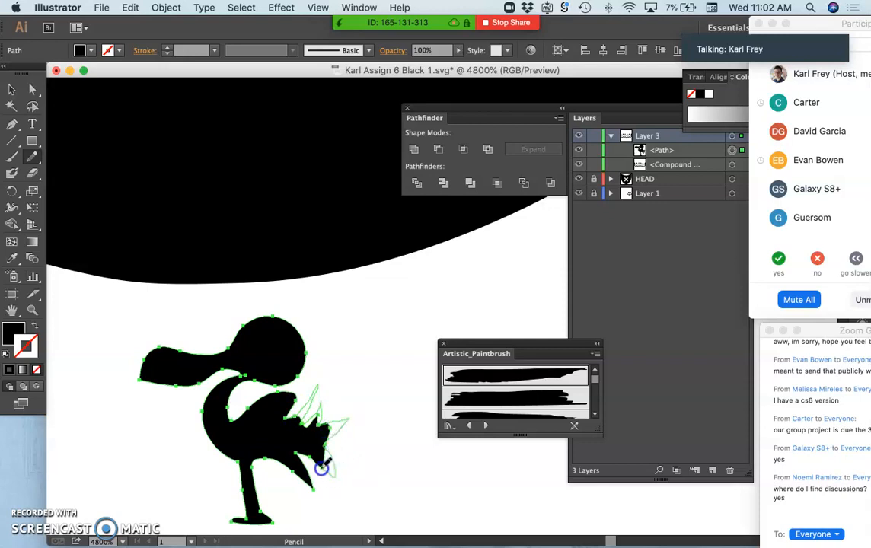
drag(297, 453, 298, 452)
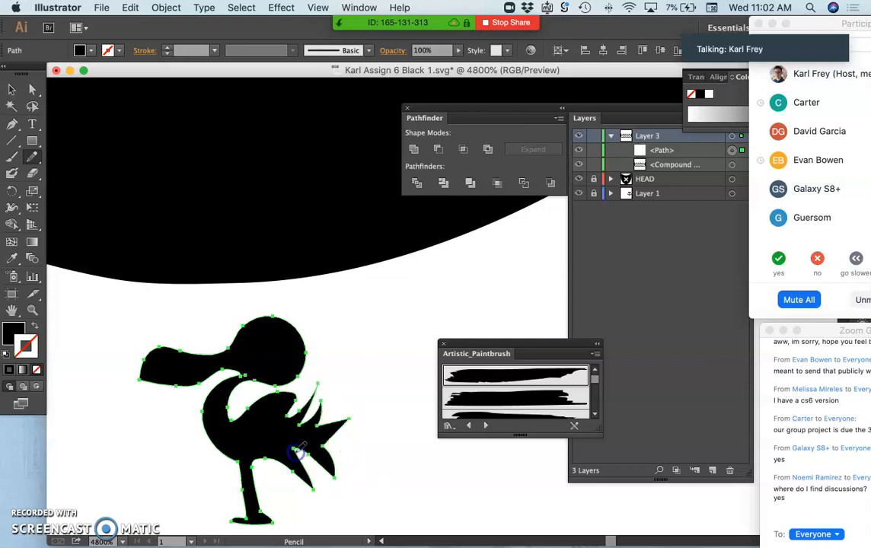
super+click(371, 380)
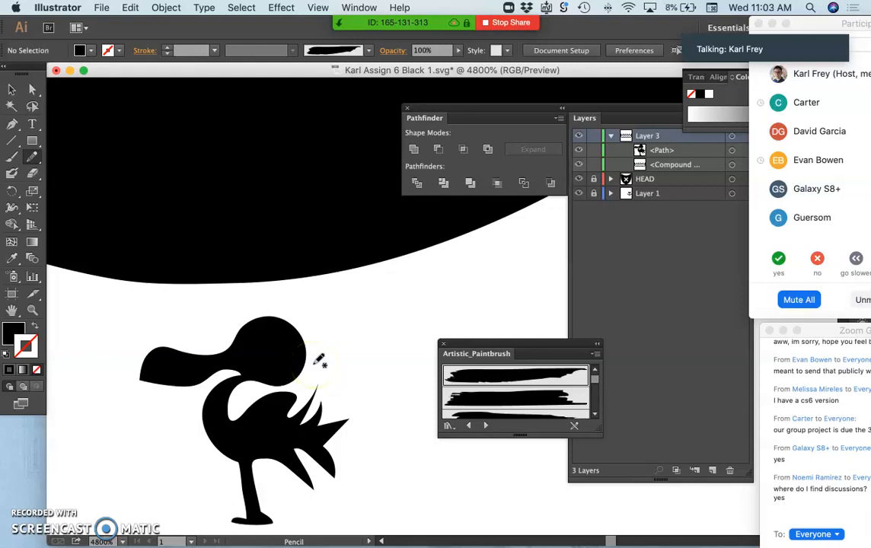
click(258, 520)
scroll(260, 518, down, 2)
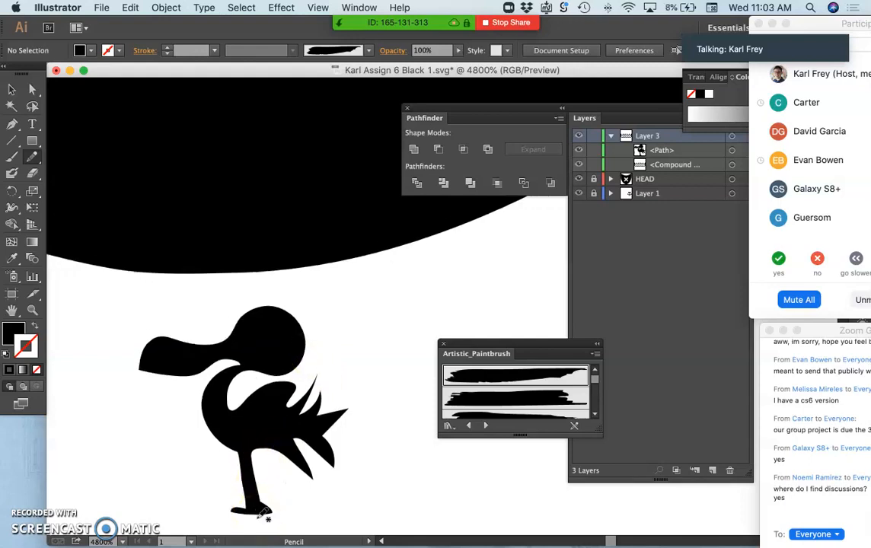
Step: Try to redraw the selected bird's foot with the Pencil tool as a larger, wider shape
super+click(249, 489)
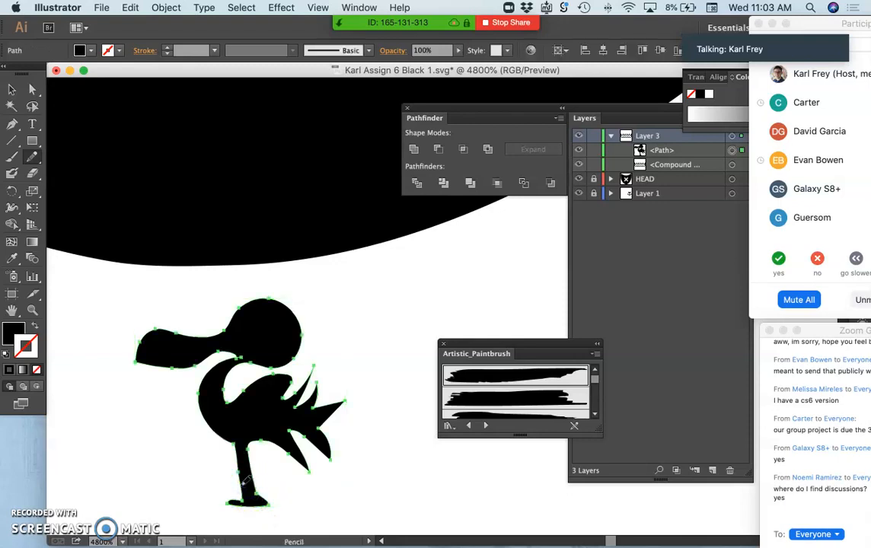
drag(228, 481, 222, 519)
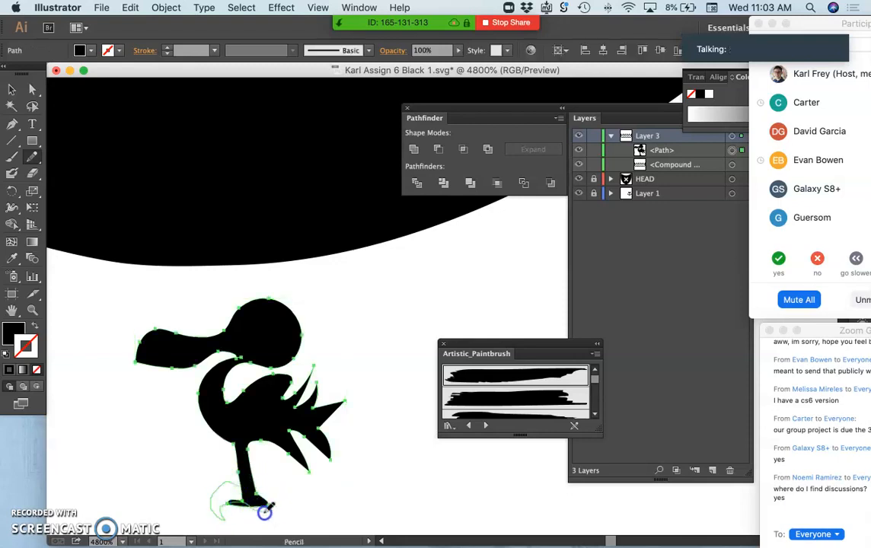
drag(255, 490, 255, 488)
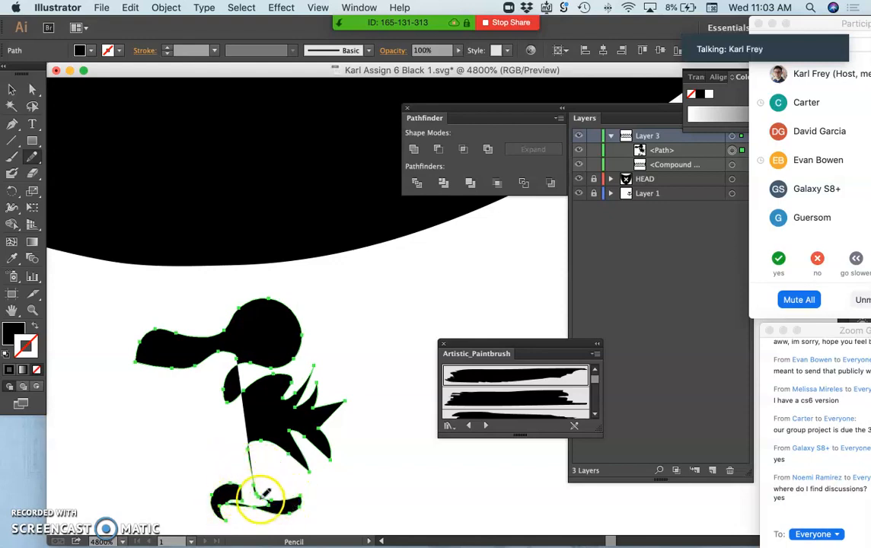
key(super+z)
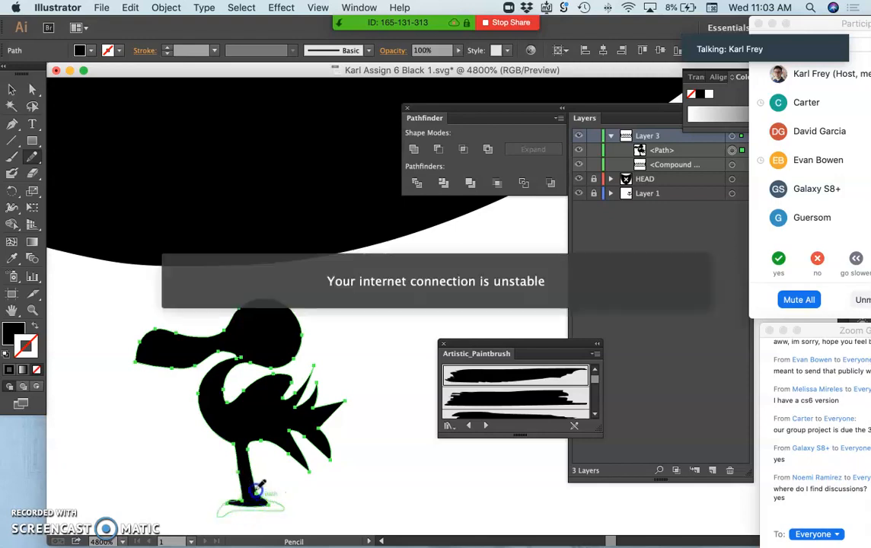
Step: Redraw the bird's foot with the Pencil tool as a wide, flared base curving up into the leg, and deselect the silhouette
drag(255, 490, 249, 487)
super+click(289, 482)
scroll(343, 425, up, 1)
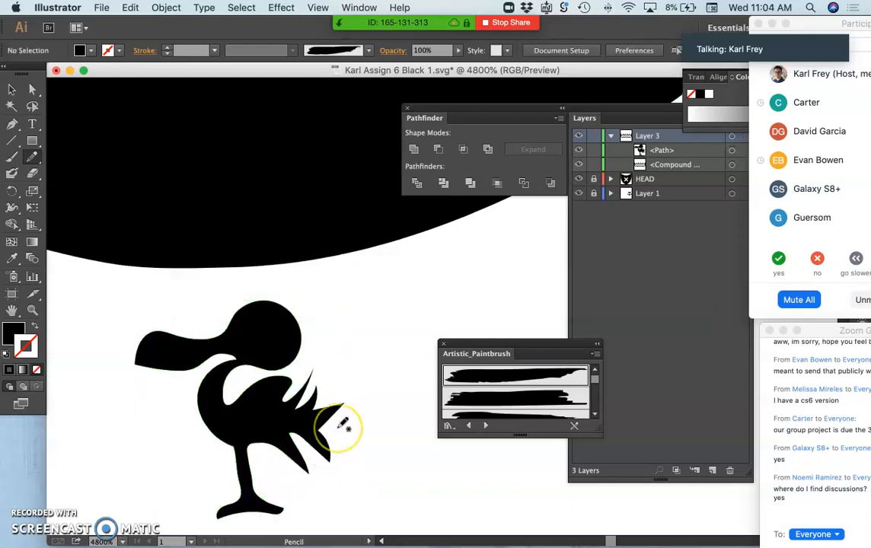
Step: Delete the bird silhouette and return to a 100% view of the whole icon
super+click(267, 415)
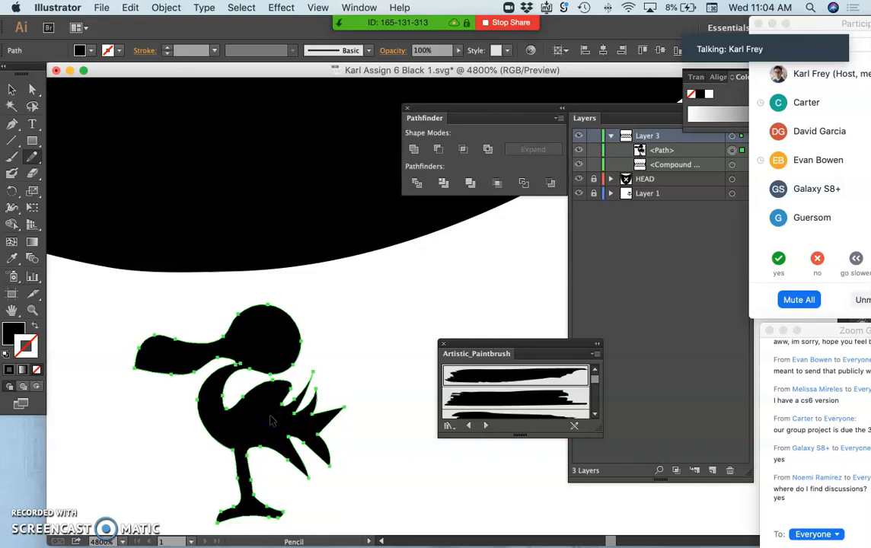
key(Delete)
key(super+minus)
key(super+minus)
key(super+minus)
key(super+minus)
key(super+minus)
key(super+minus)
key(super+minus)
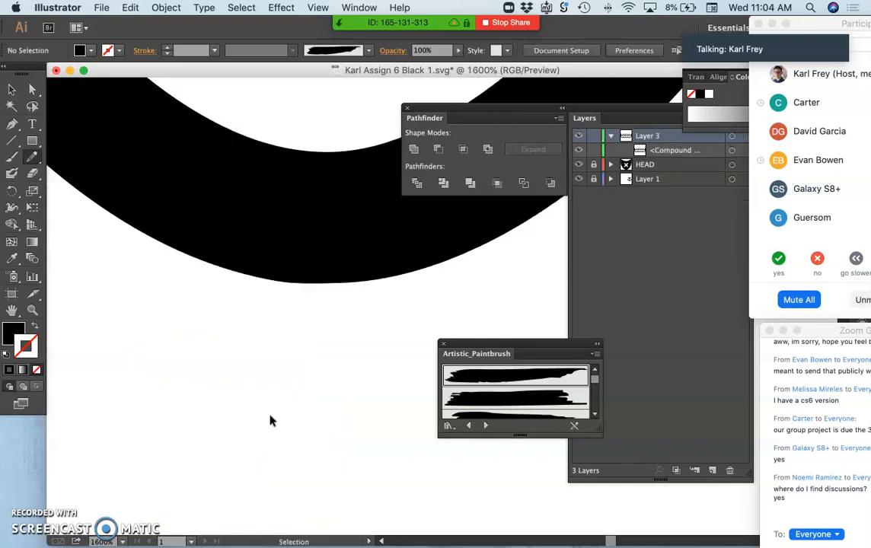
key(super+minus)
key(super+minus)
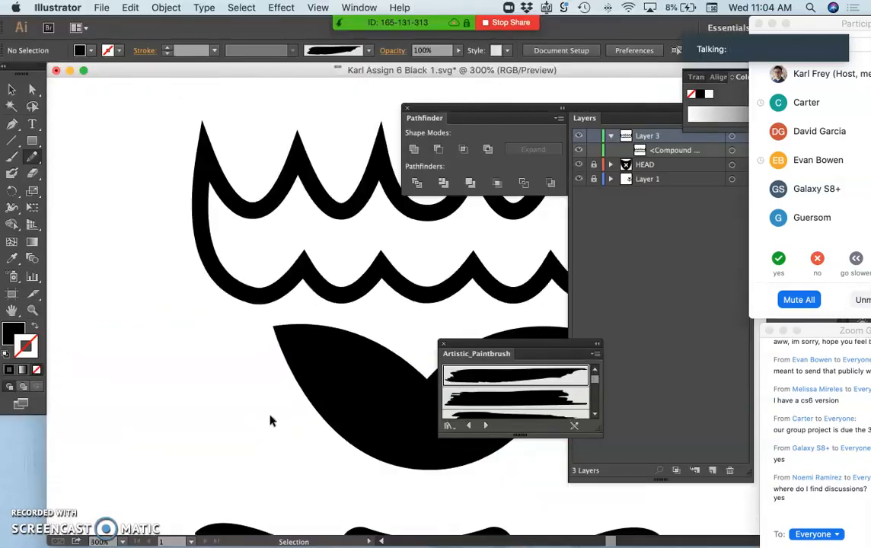
key(super+minus)
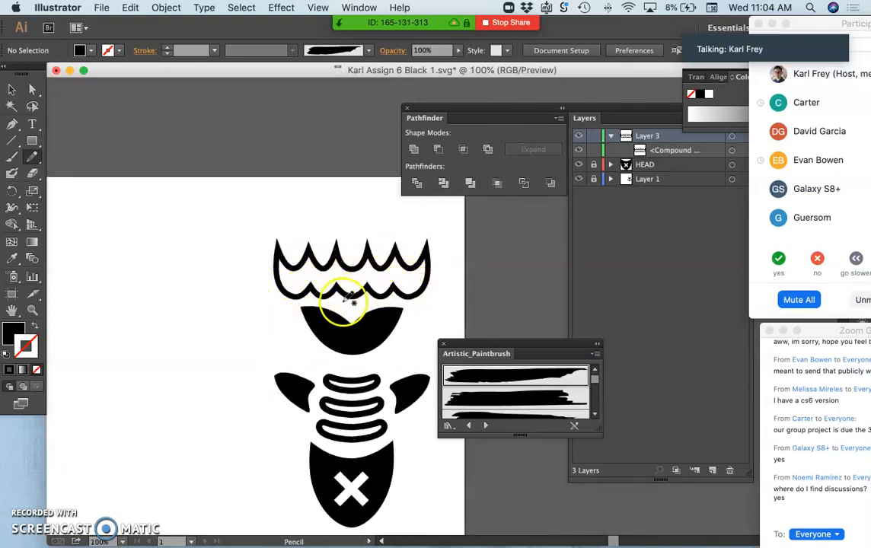
scroll(301, 297, right, 2)
scroll(305, 297, right, 2)
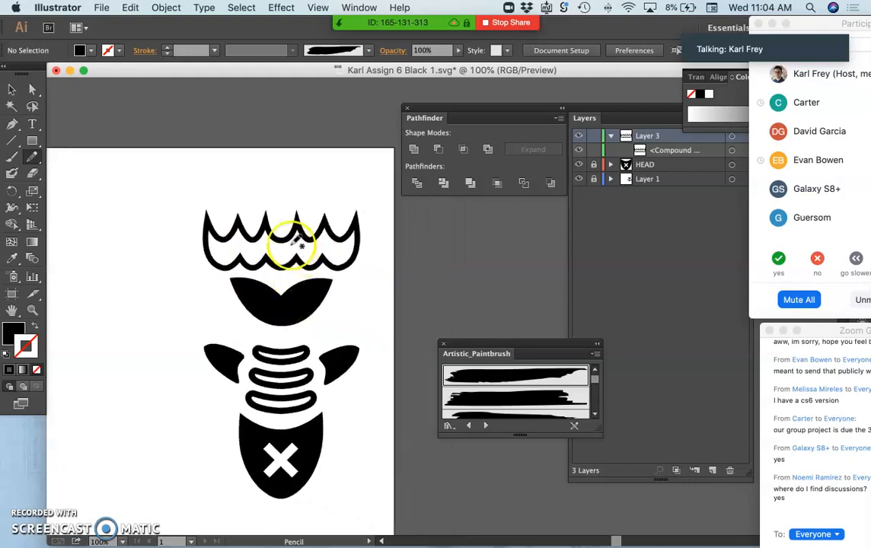
Step: Squash the scalloped outline slightly in height from its upper edge, shift it up a little, and deselect it
click(12, 91)
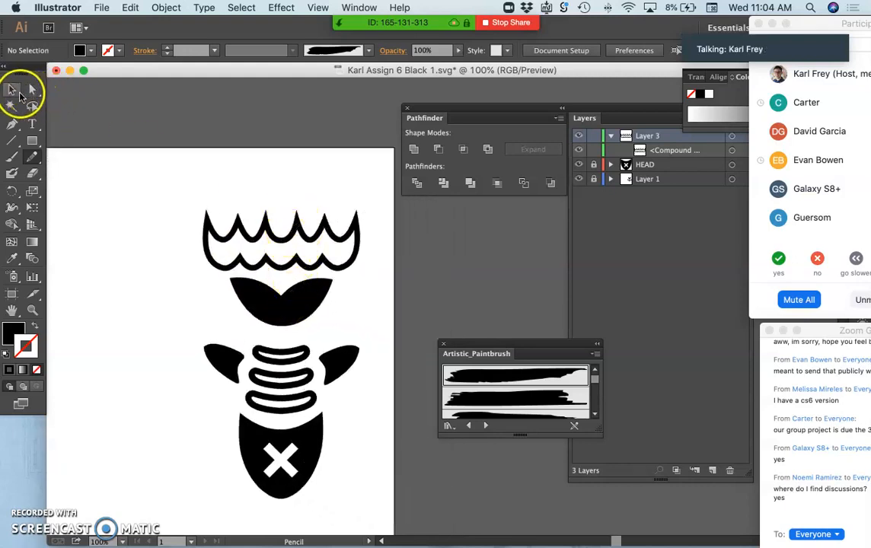
click(273, 220)
drag(284, 213, 288, 221)
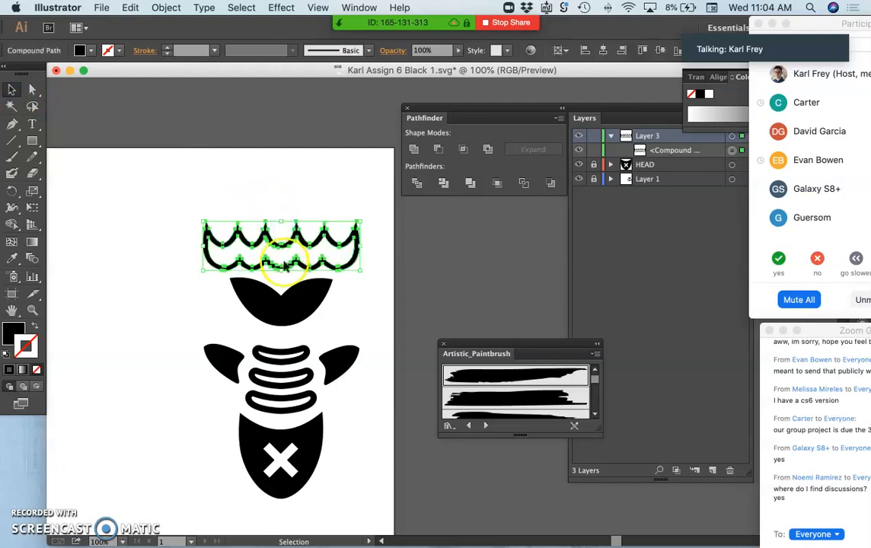
drag(283, 278, 283, 273)
click(214, 318)
click(175, 332)
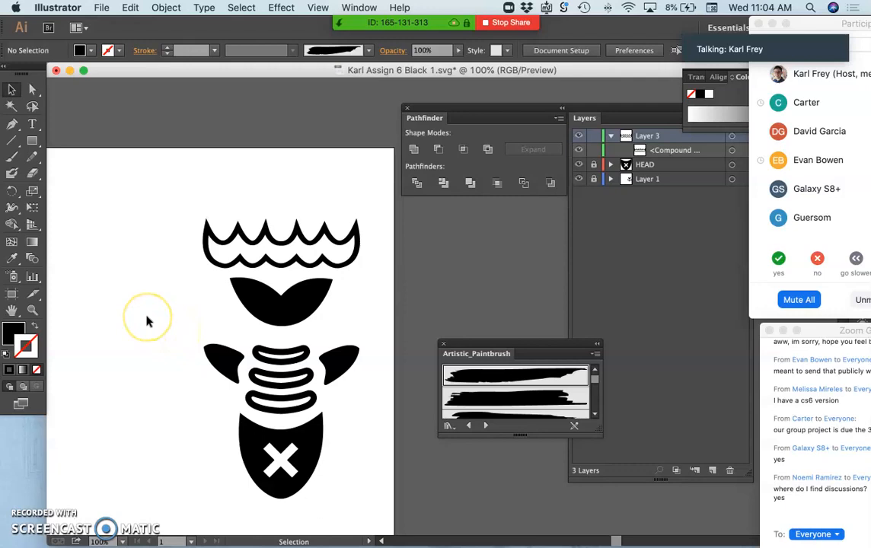
Step: Move the scalloped outline slightly farther up from the black shape beneath it, and deselect it
scroll(148, 322, down, 2)
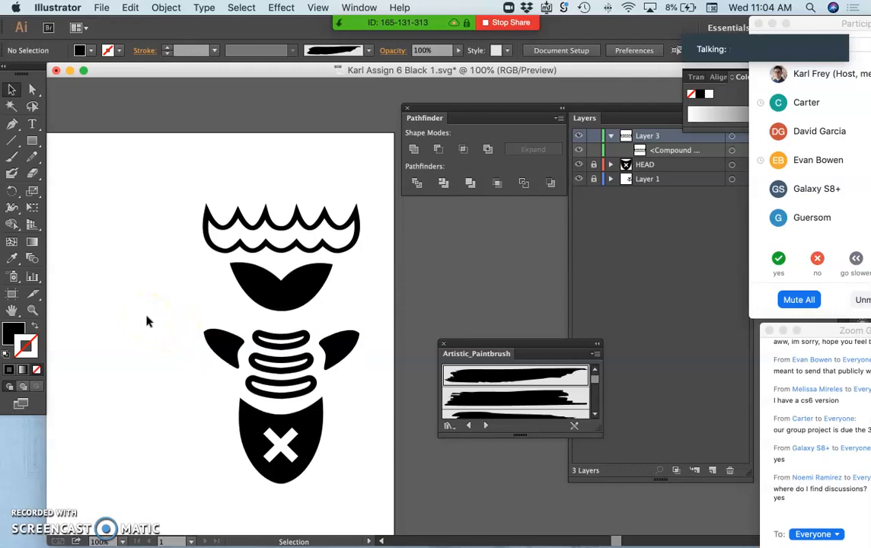
click(356, 218)
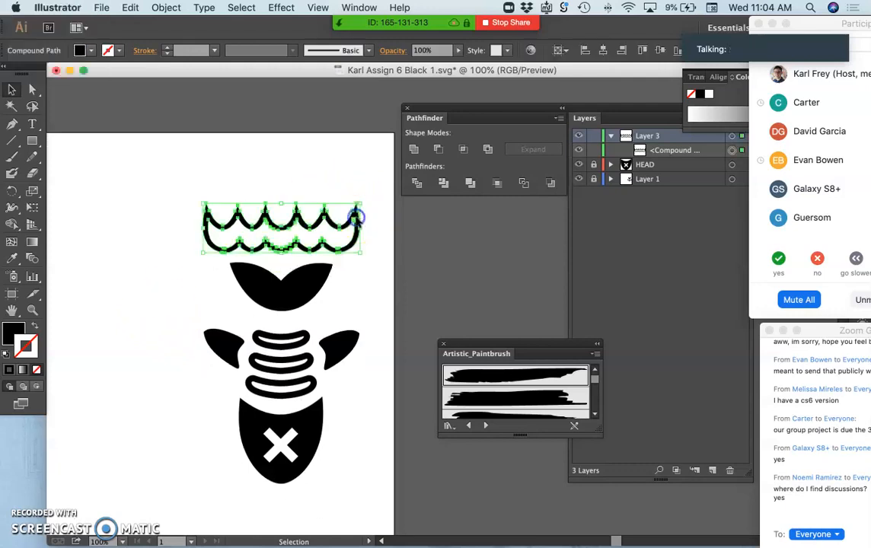
drag(355, 218, 356, 215)
click(369, 291)
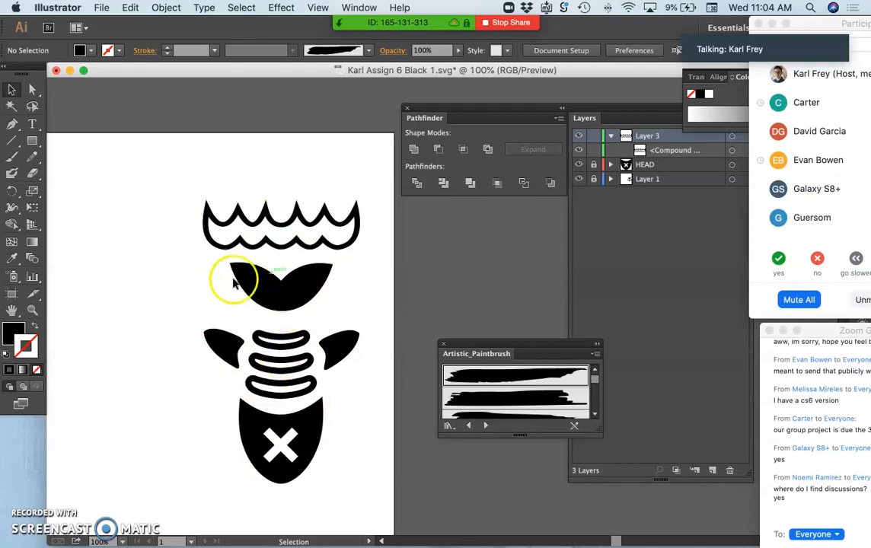
Step: Start saving the document under a new name and set the format to Illustrator EPS (eps)
scroll(240, 335, left, 3)
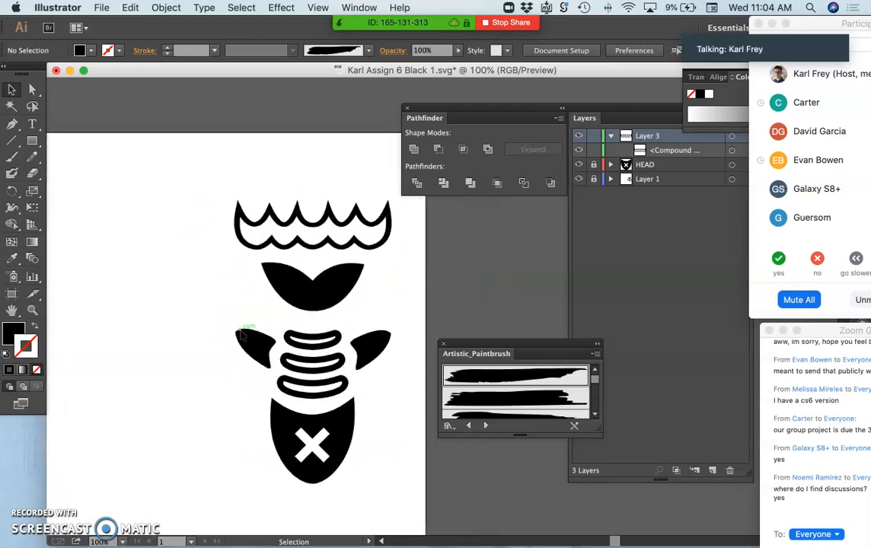
click(101, 9)
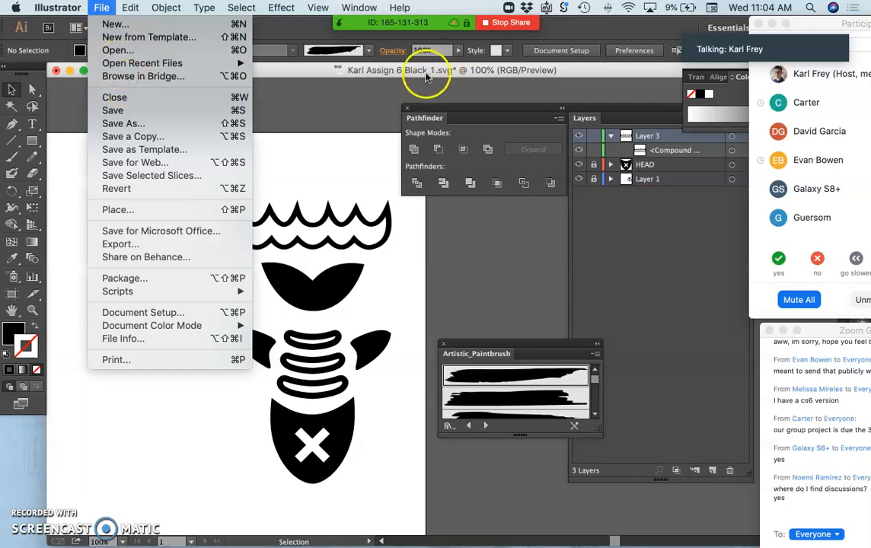
click(120, 124)
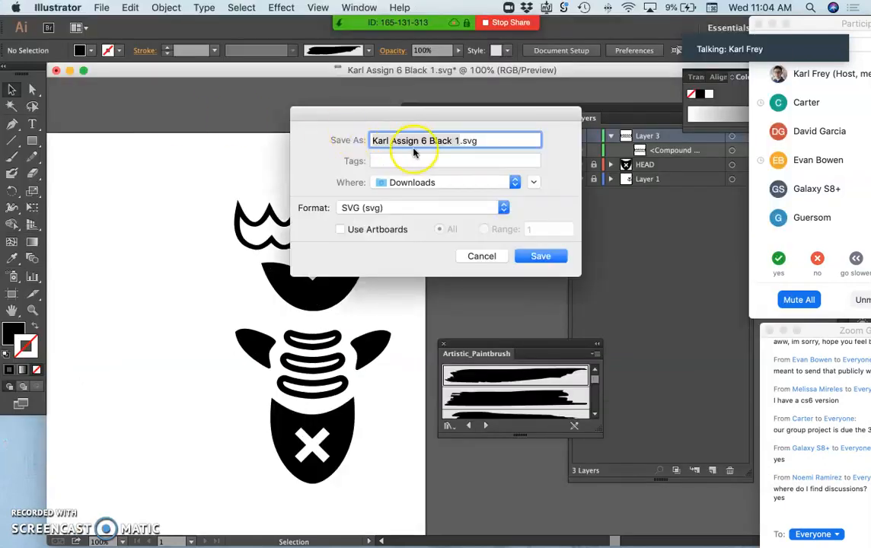
click(413, 207)
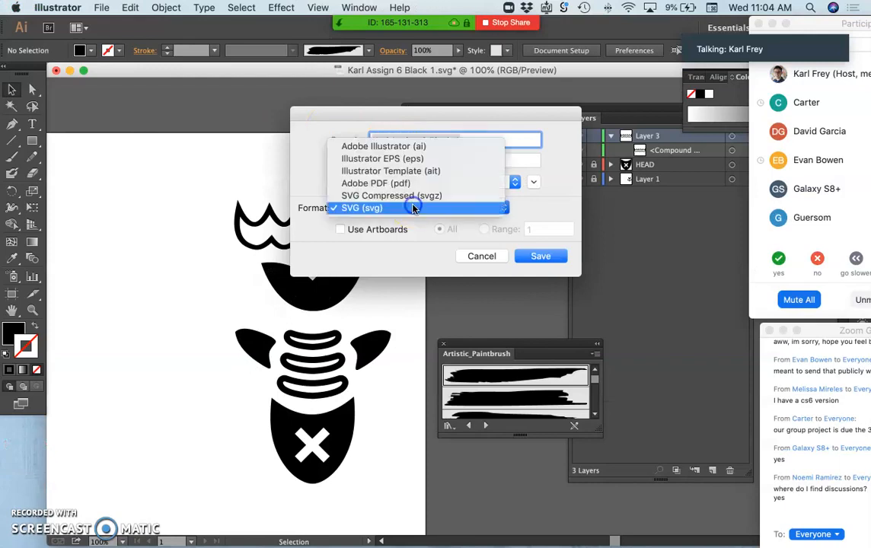
click(395, 160)
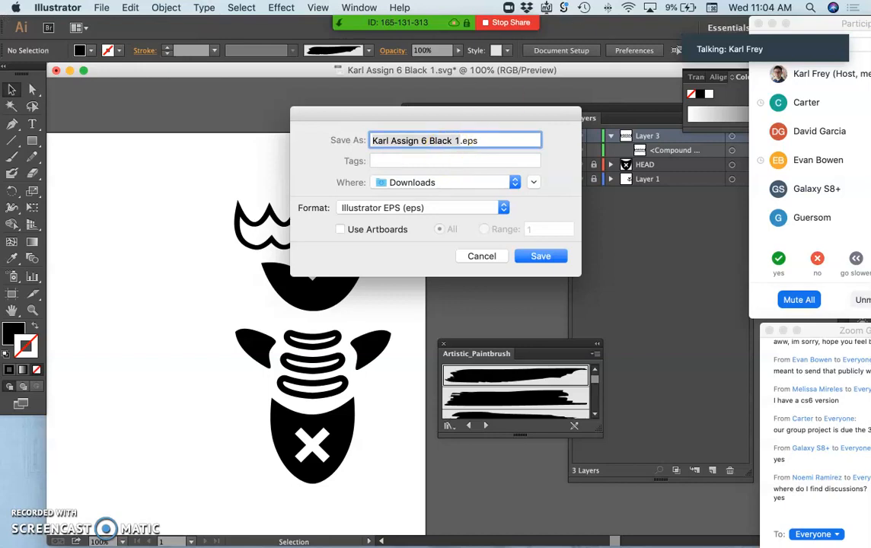
drag(797, 27, 767, 27)
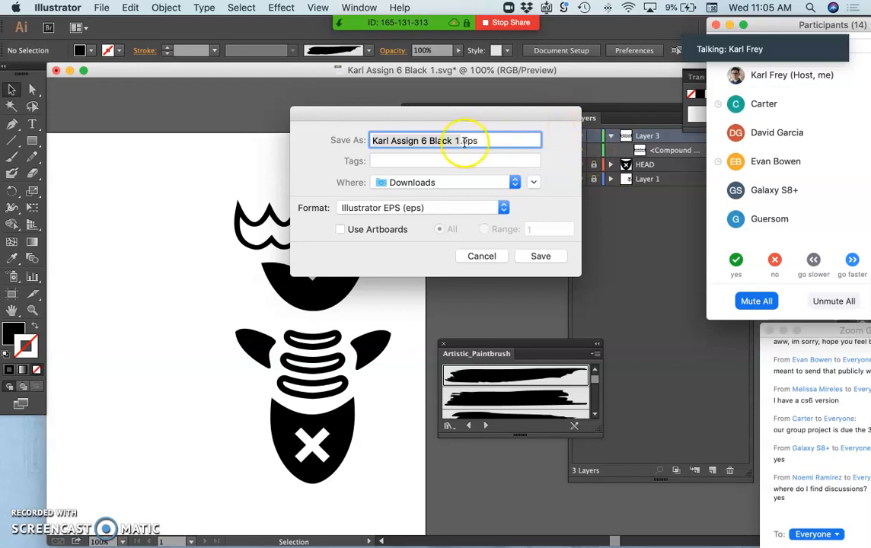
Step: Append "-Illustrator" to the file name and save the EPS to the Desktop with the default EPS options
click(436, 184)
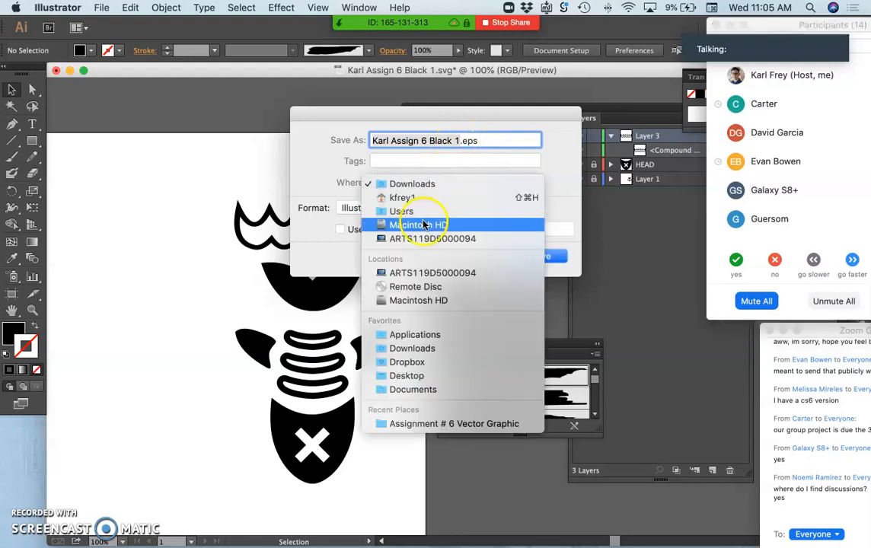
click(401, 376)
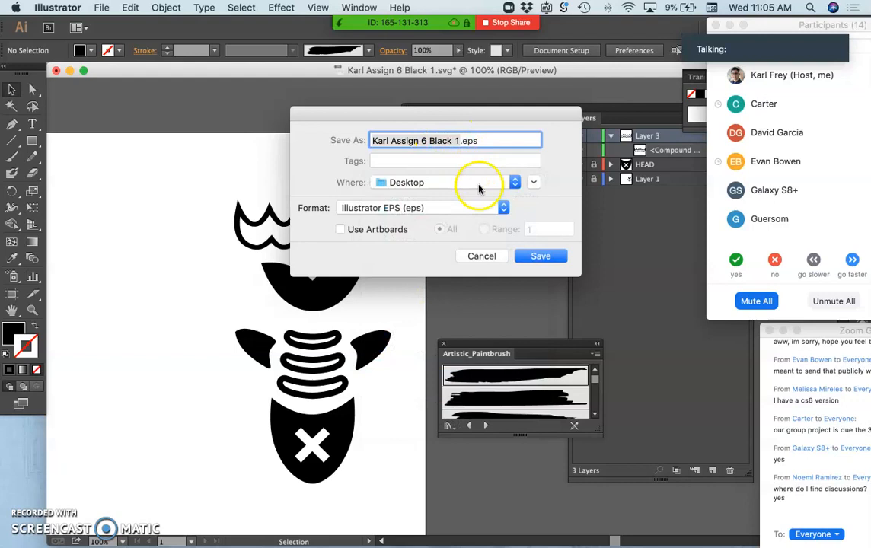
click(459, 142)
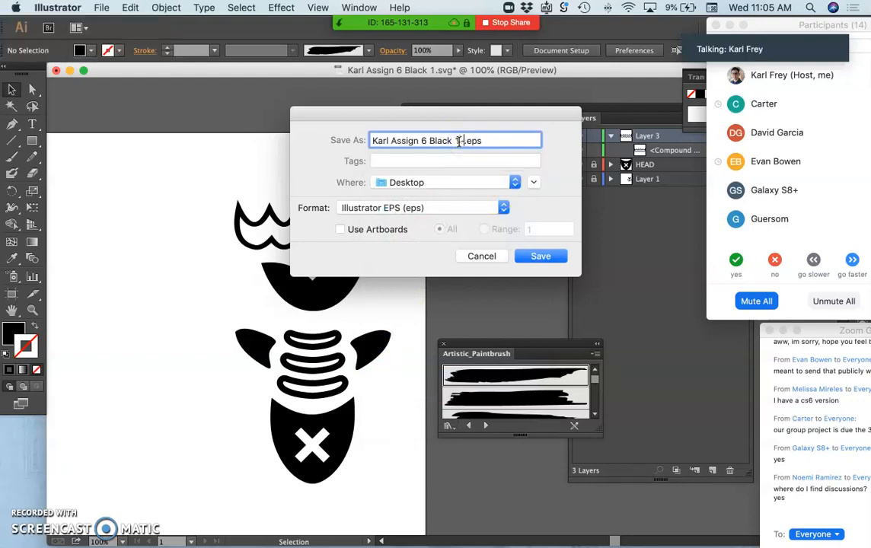
text(-Illustrator)
click(516, 257)
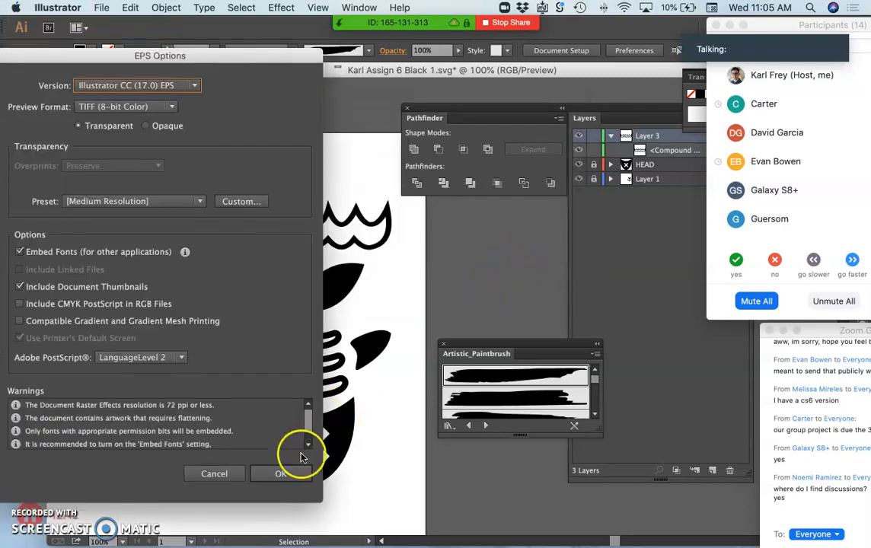
click(271, 473)
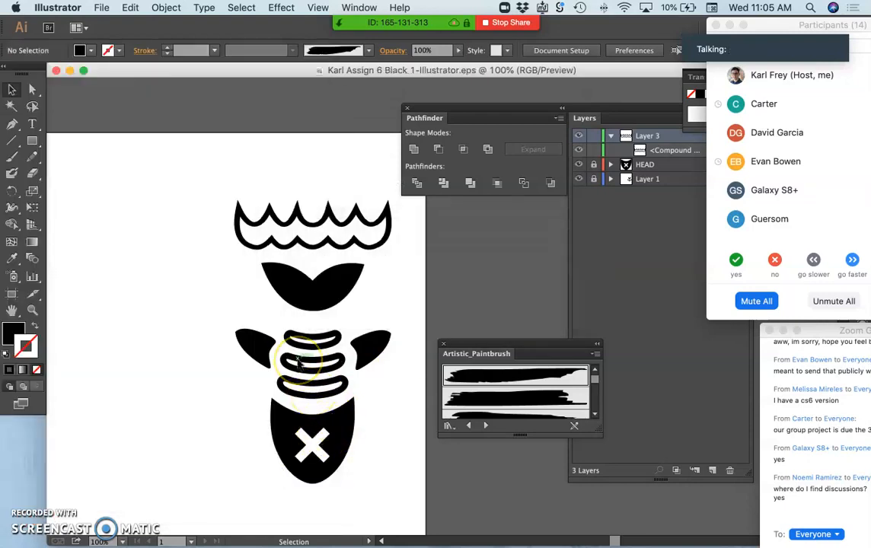
Step: Show the desktop, expand the Documents stack and open the saved "-Illustrator" EPS file in Preview
key(F11)
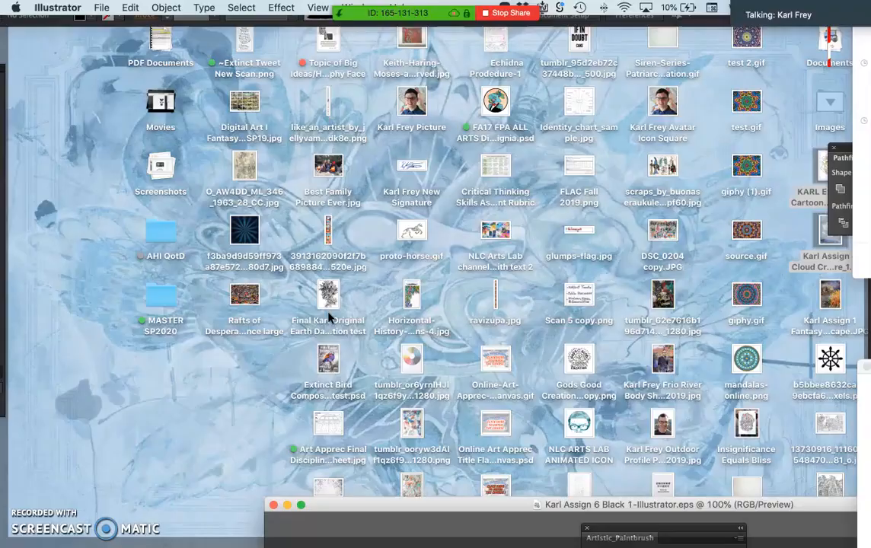
click(833, 106)
click(830, 47)
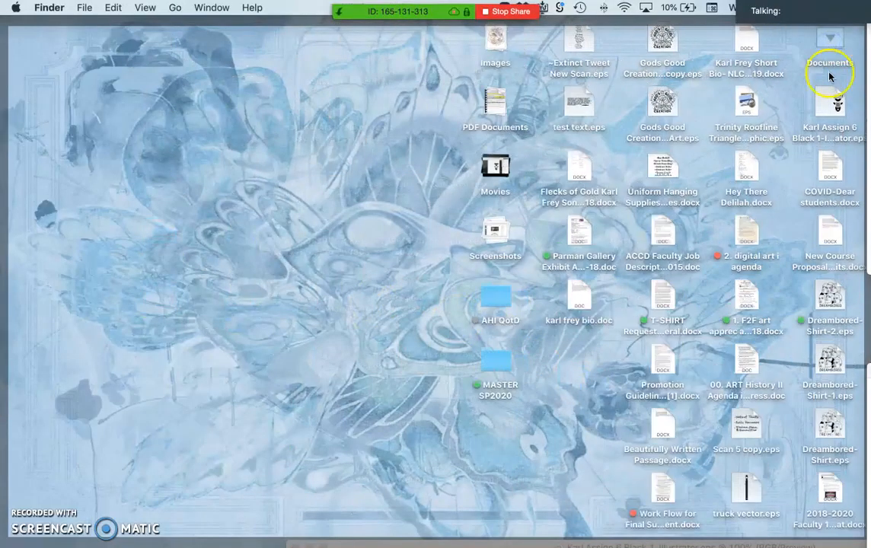
double_click(834, 109)
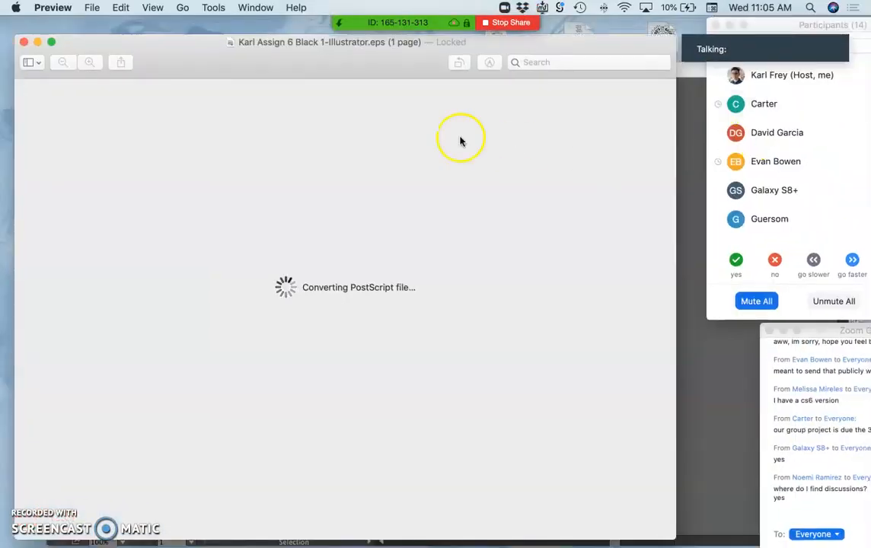
Step: Examine the icon's scalloped outline in the EPS at increasing magnification to check how crisp its vector edges are
scroll(408, 204, up, 3)
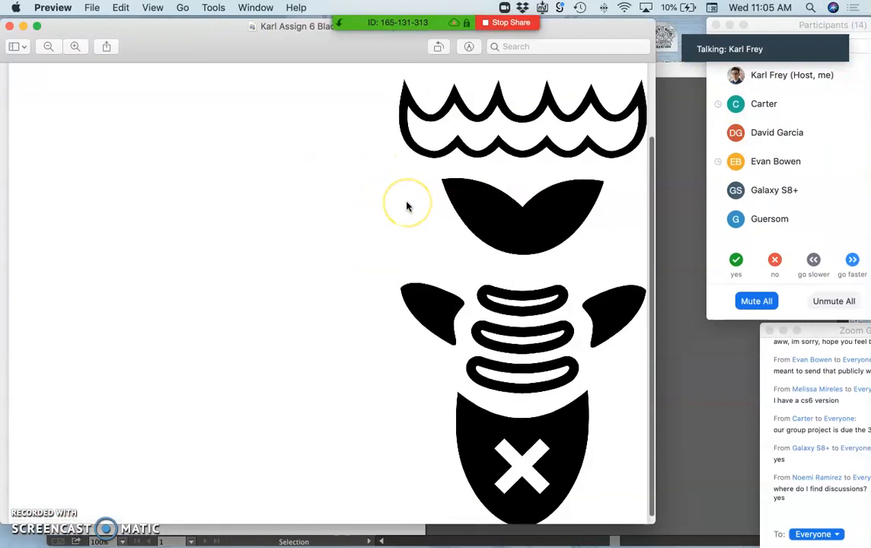
key(super+plus)
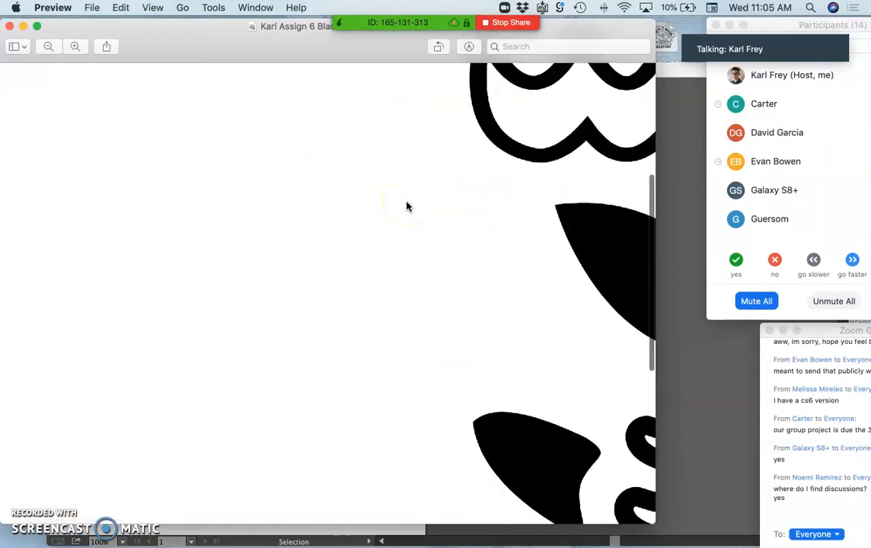
scroll(406, 206, right, 4)
scroll(406, 206, up, 5)
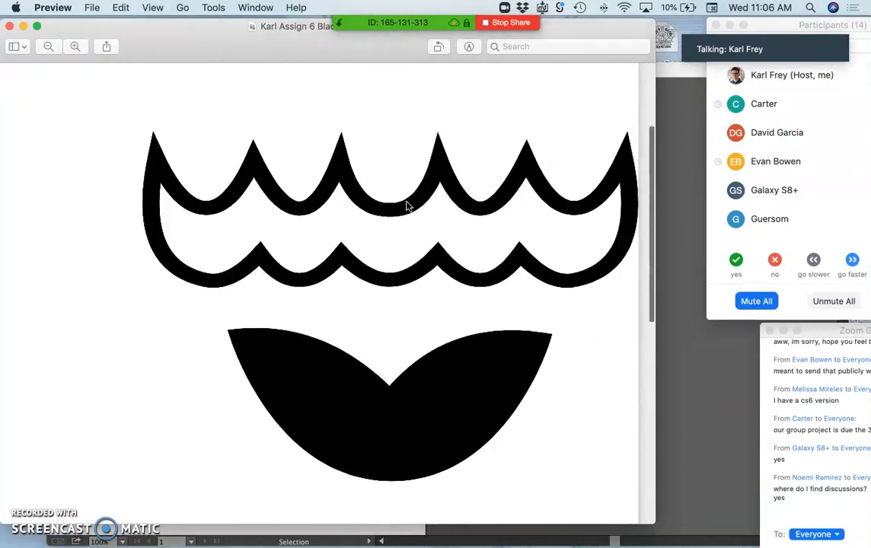
click(390, 204)
key(super+plus)
key(super+plus)
key(super+plus)
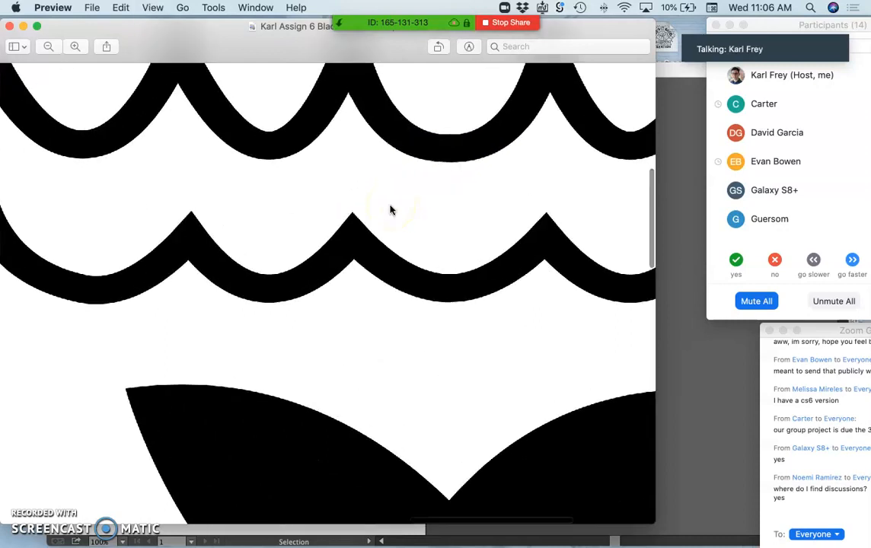
key(super+plus)
key(super+plus)
key(super+plus)
key(super+plus)
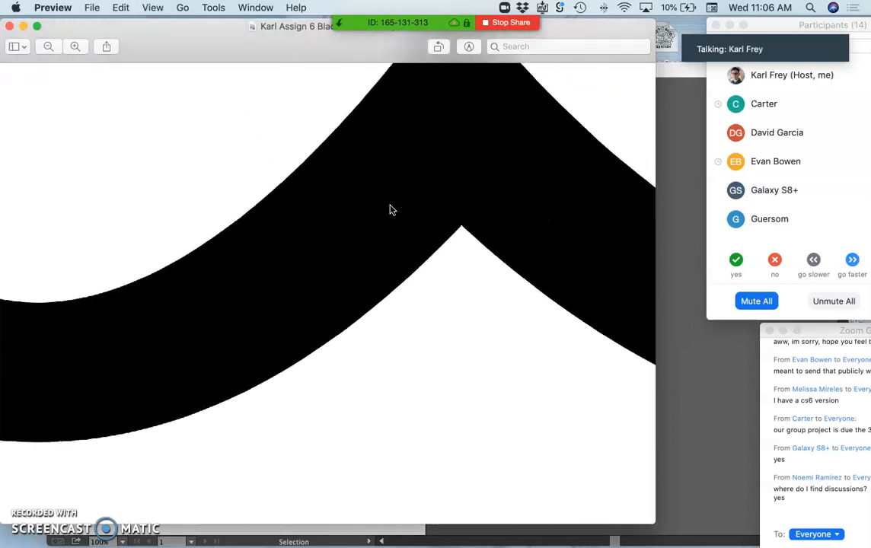
Step: Inspect the curves across different parts of the EPS icon at maximum magnification to judge edge smoothness
key(super+plus)
key(super+plus)
key(super+plus)
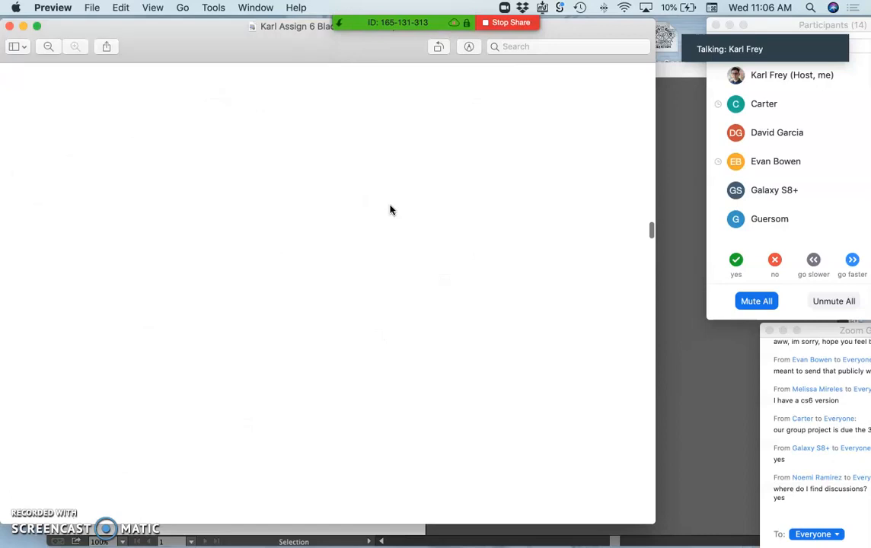
scroll(390, 209, down, 10)
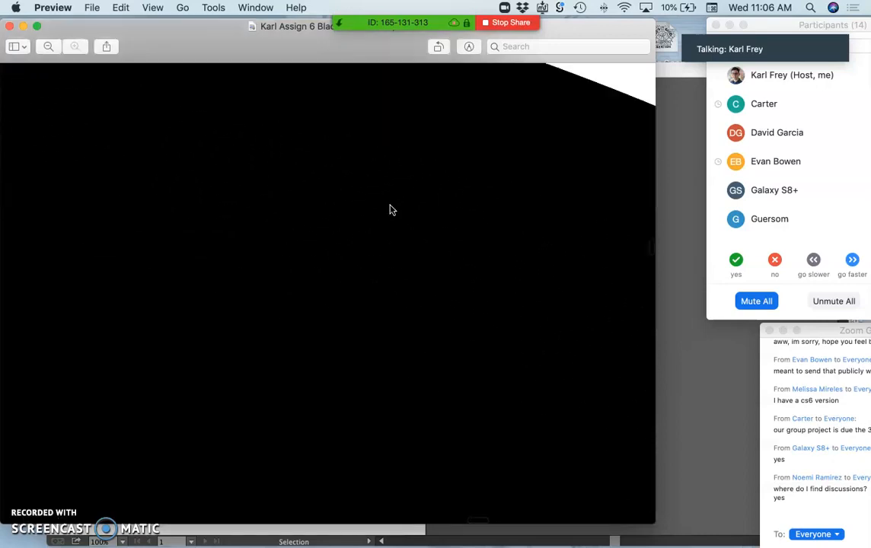
scroll(390, 210, down, 5)
scroll(390, 210, up, 3)
scroll(390, 210, down, 4)
scroll(390, 210, down, 3)
scroll(390, 210, up, 3)
scroll(390, 210, down, 4)
scroll(390, 210, down, 8)
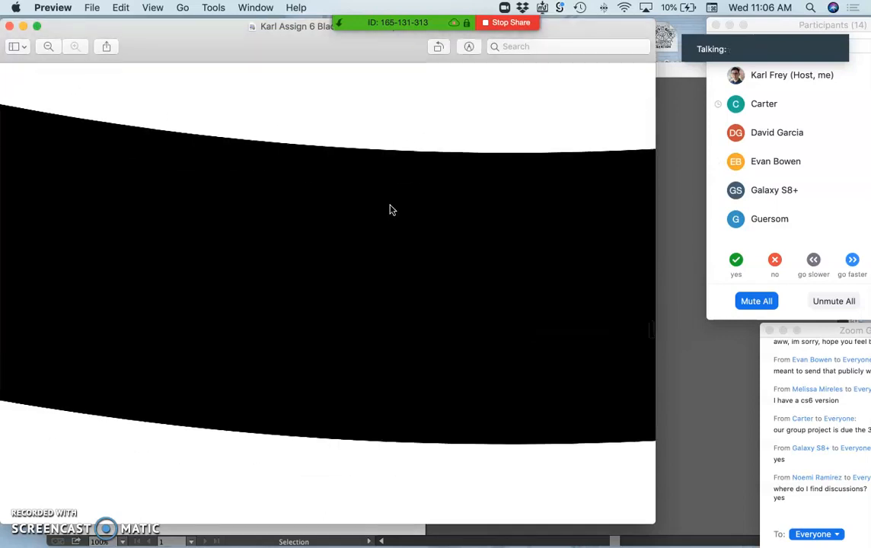
scroll(389, 210, left, 10)
scroll(390, 210, down, 8)
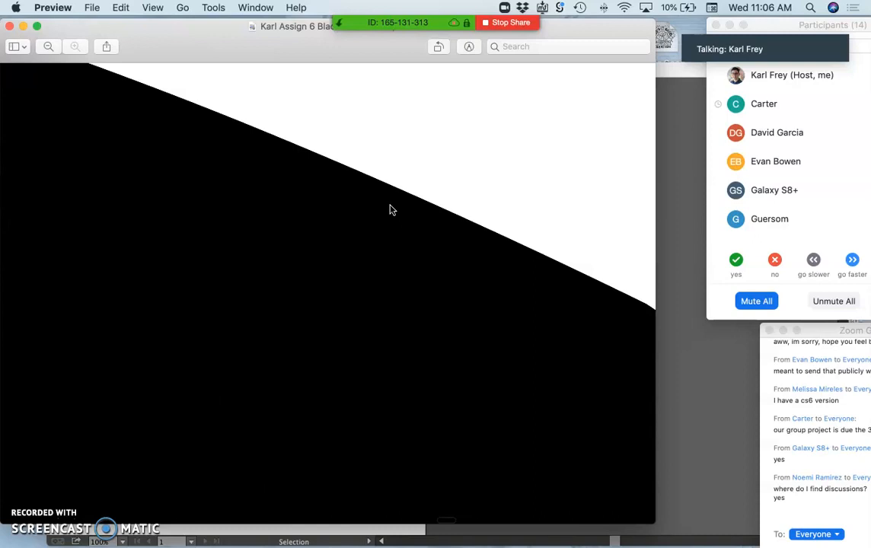
scroll(390, 210, up, 3)
scroll(390, 210, left, 8)
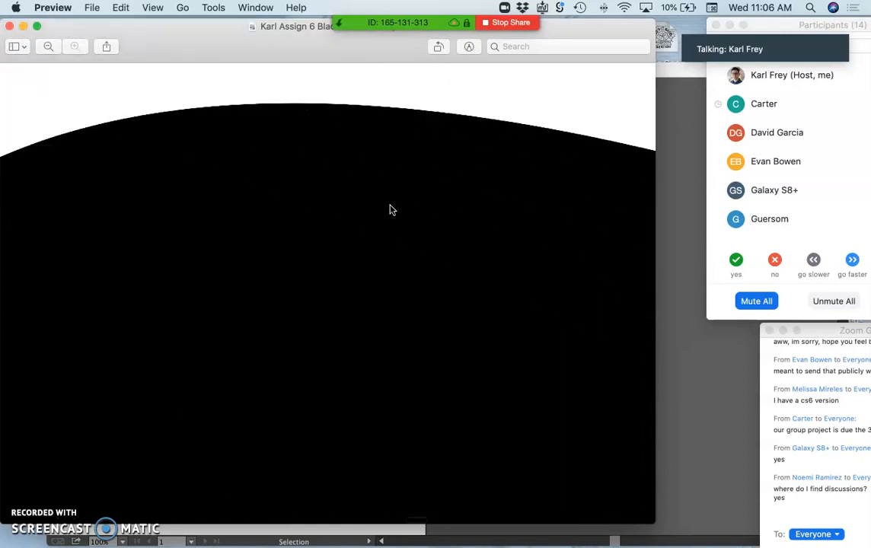
scroll(390, 210, down, 10)
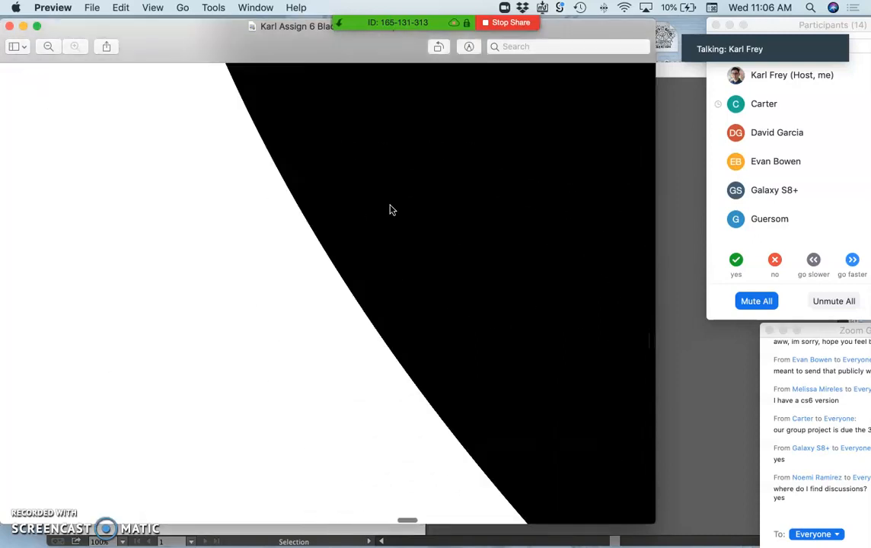
scroll(390, 210, right, 6)
scroll(390, 210, down, 5)
scroll(390, 210, left, 5)
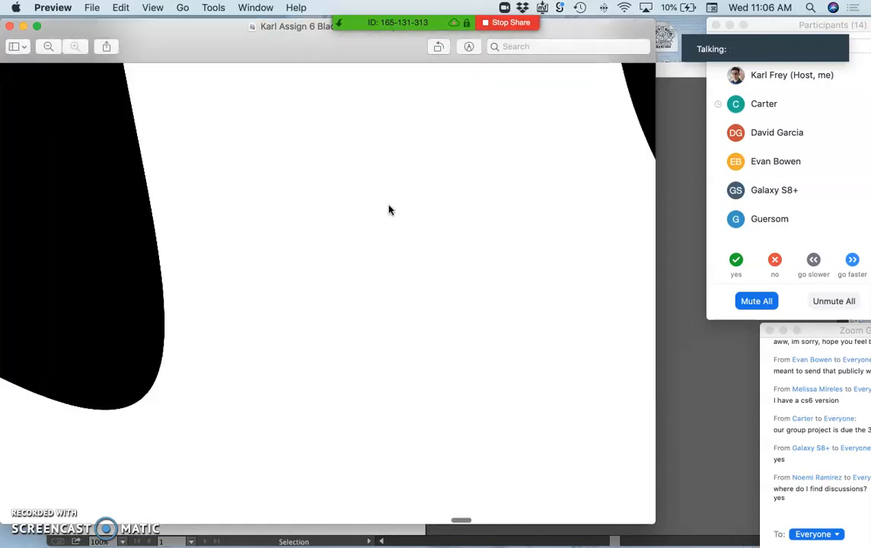
scroll(390, 210, up, 1)
scroll(390, 210, right, 1)
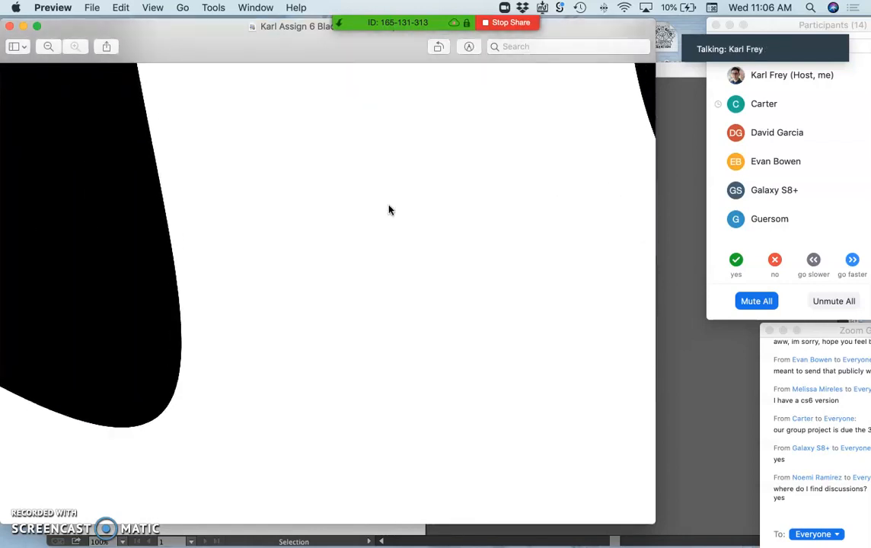
Step: Return to a view of the whole icon and close the EPS preview
key(super+minus)
key(super+minus)
key(super+minus)
key(super+minus)
key(super+minus)
key(super+minus)
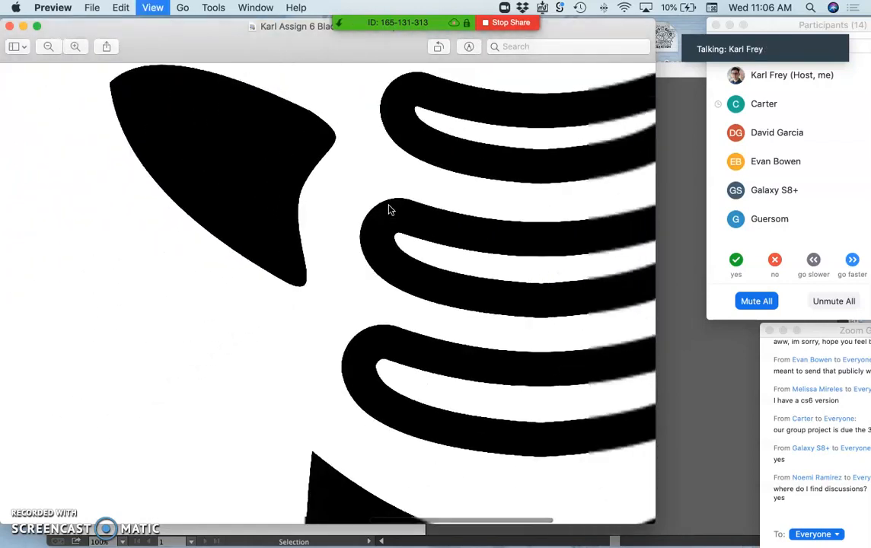
key(super+minus)
key(super+minus)
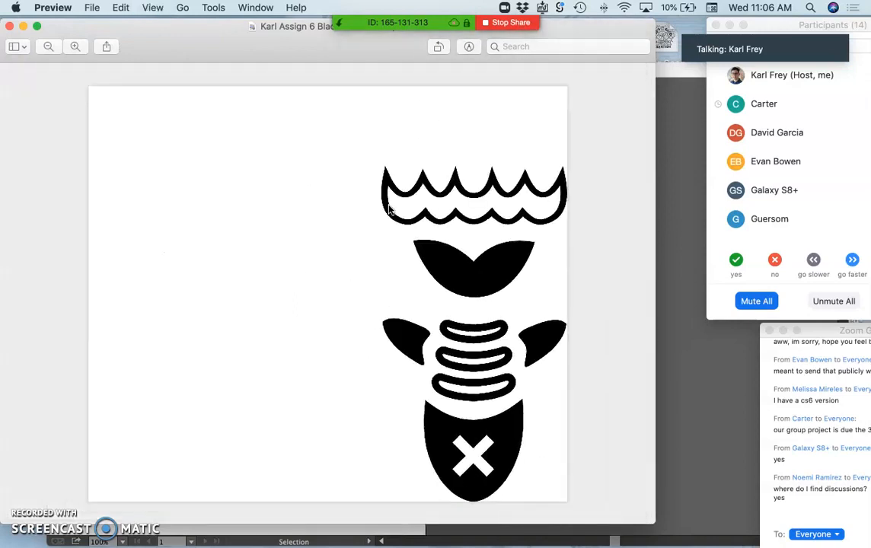
click(404, 191)
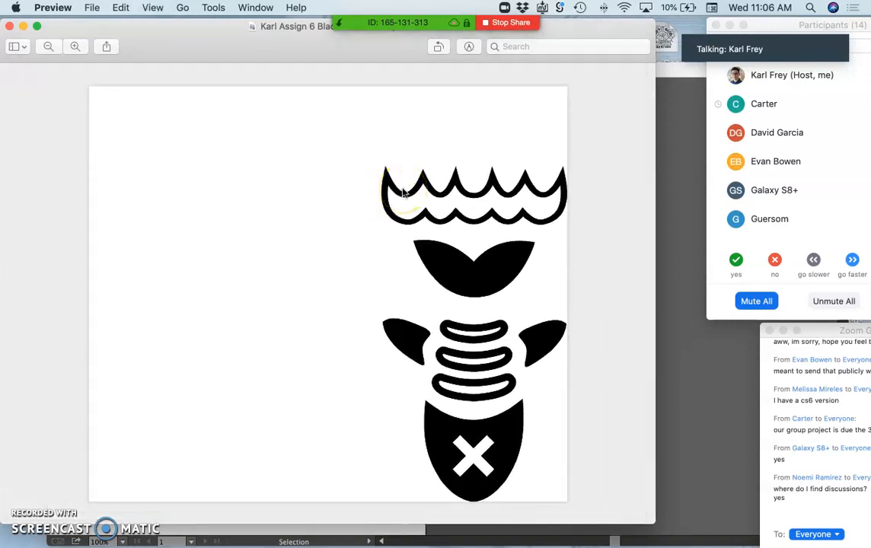
click(9, 27)
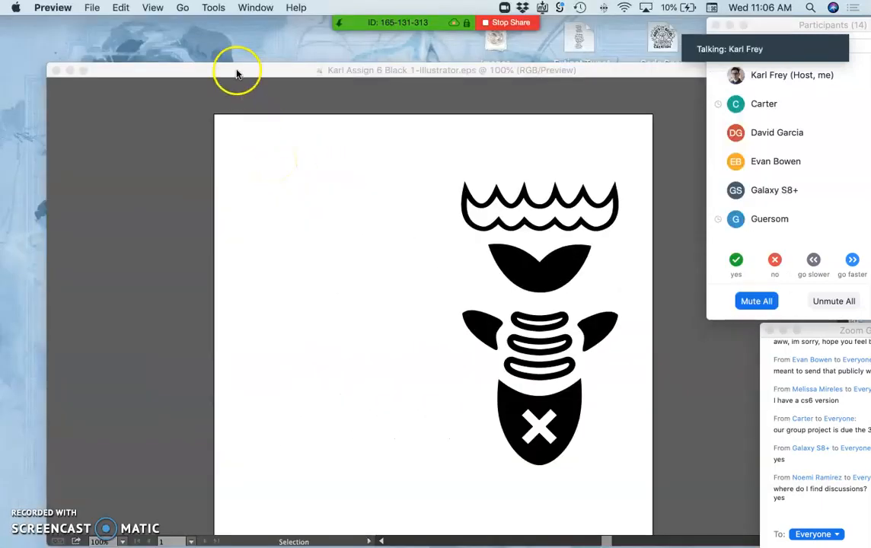
Step: Switch to Illustrator and expand Layer 1 to review the groups that make up the icon
click(237, 72)
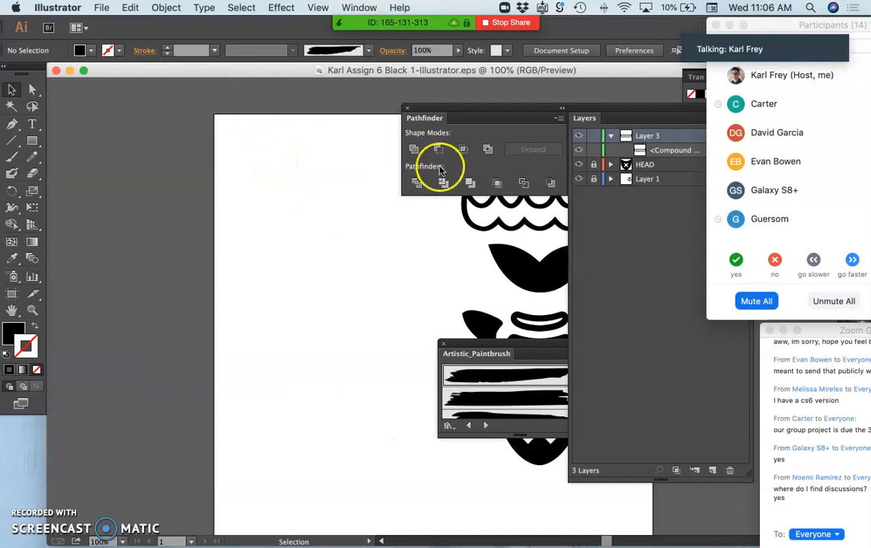
click(609, 180)
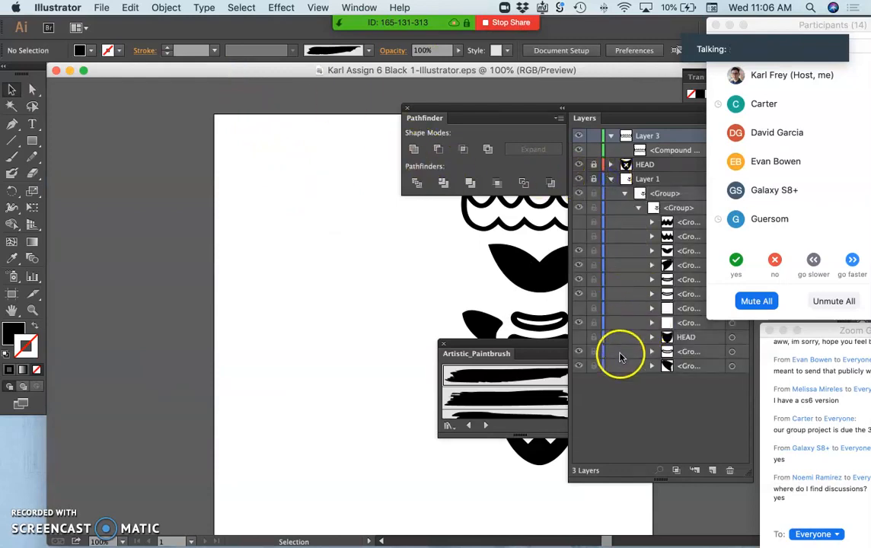
click(424, 218)
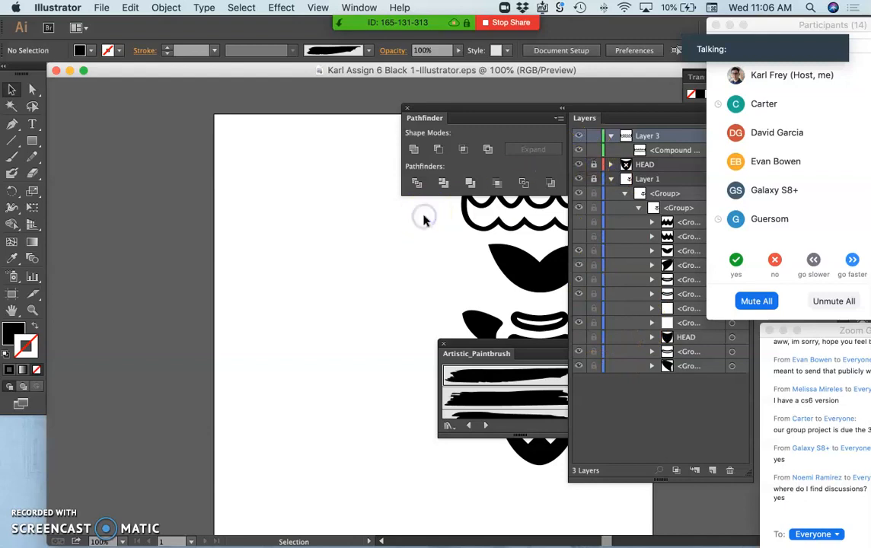
click(141, 144)
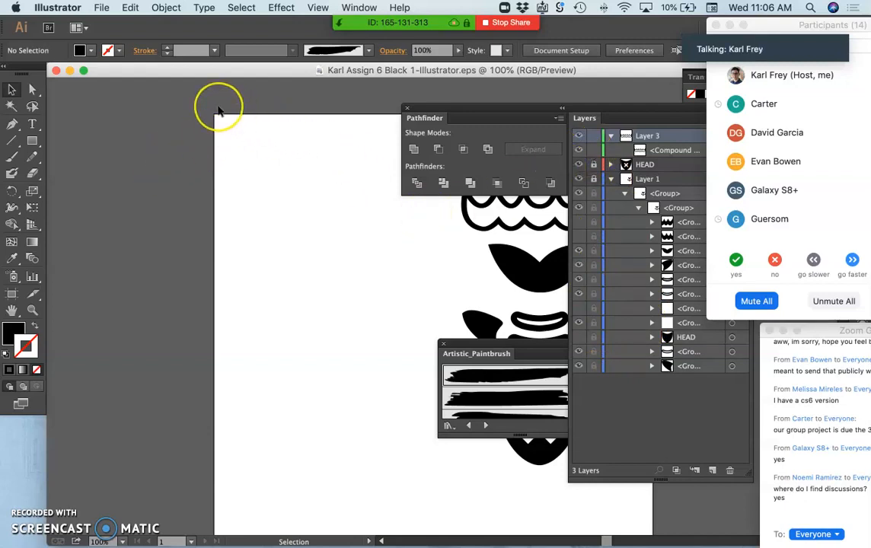
scroll(218, 111, right, 5)
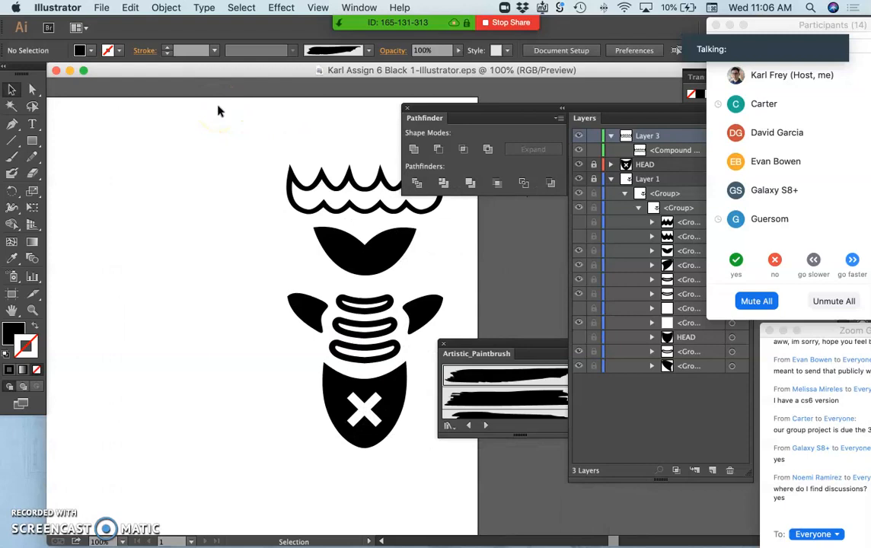
Step: Close the "Karl Assign 6 Black 1-Illustrator.eps" document and quit Illustrator
click(56, 70)
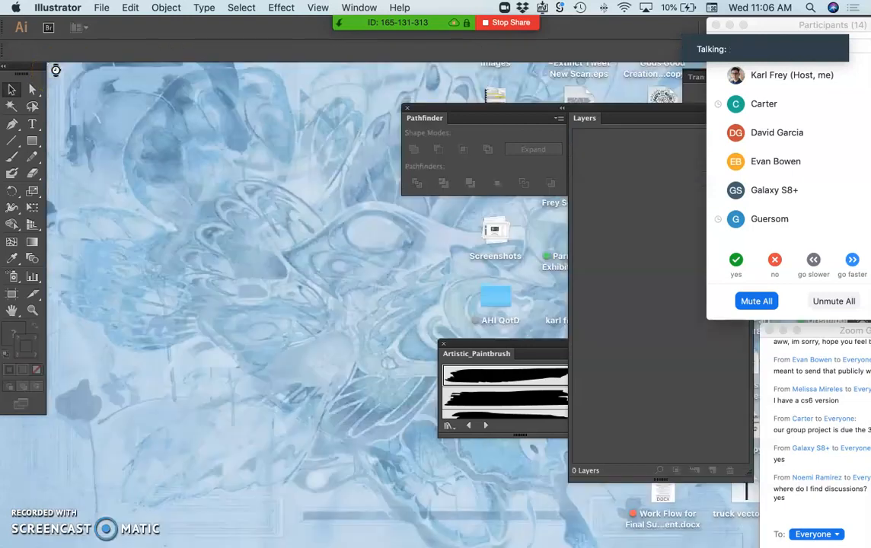
click(35, 8)
click(65, 141)
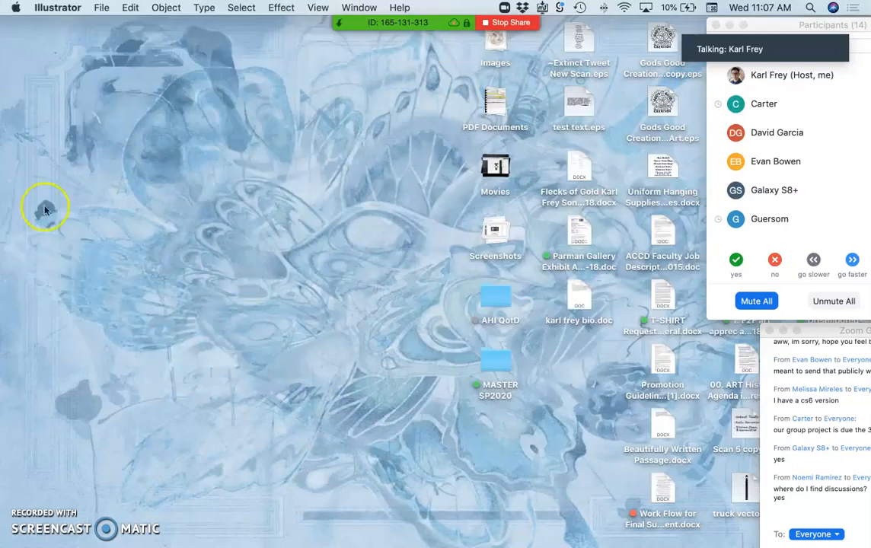
Step: Switch to Photopea in Chrome and start opening a file from the computer
mouse_move(21, 209)
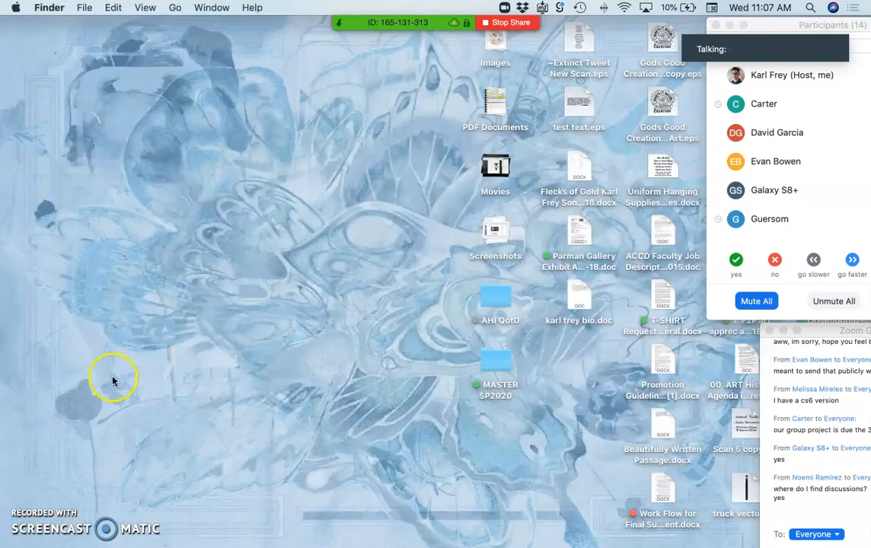
mouse_move(2, 388)
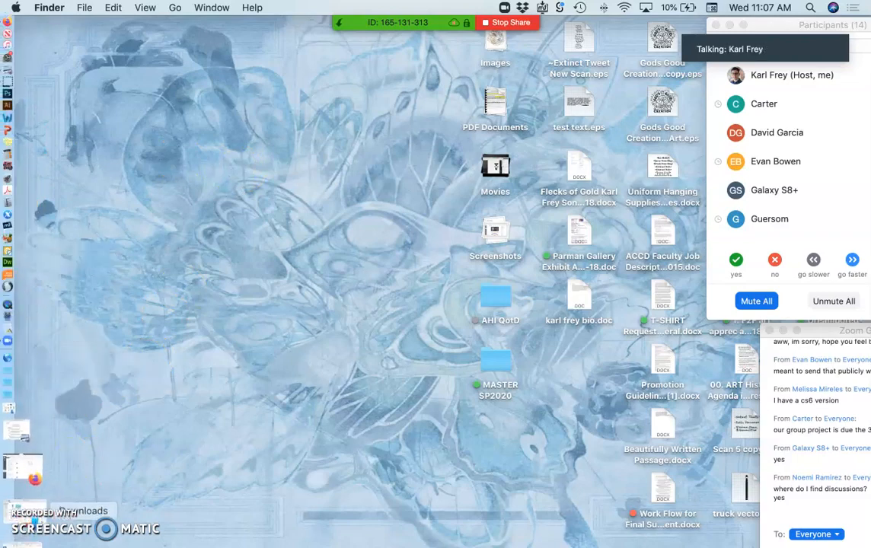
click(19, 521)
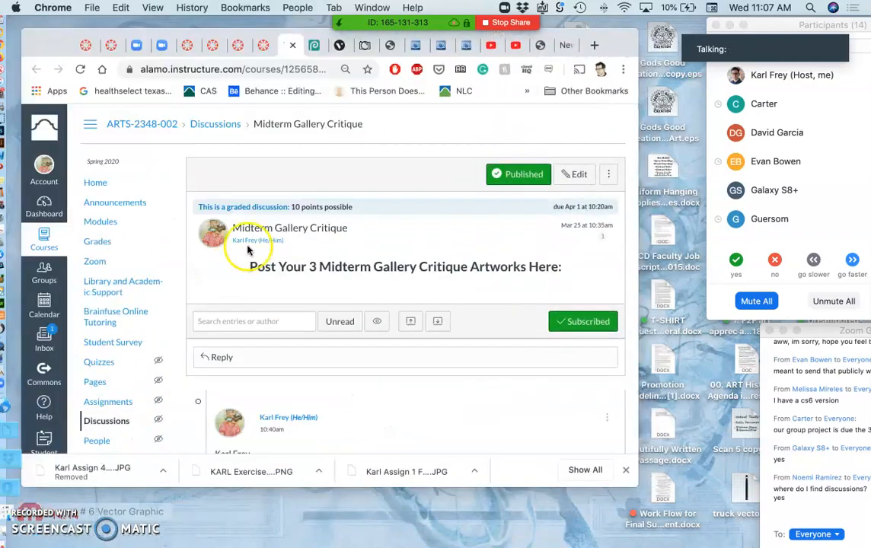
click(310, 45)
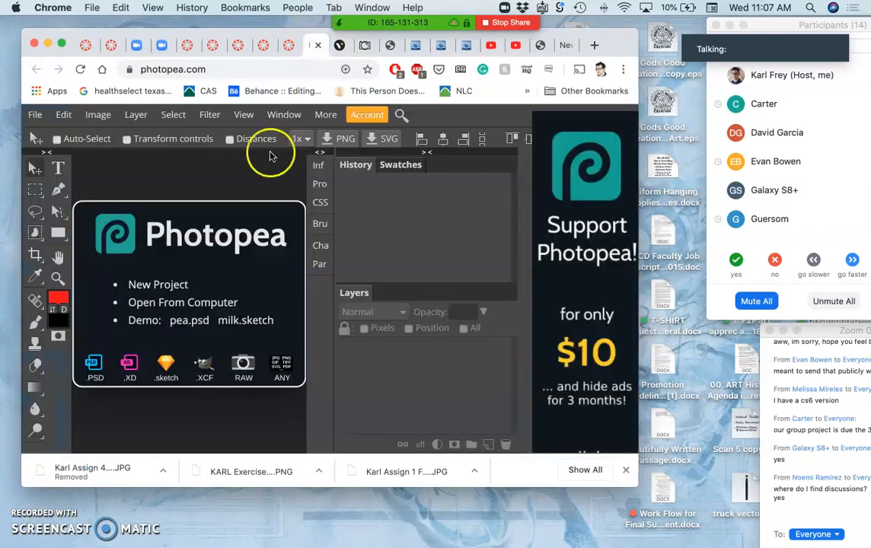
click(165, 305)
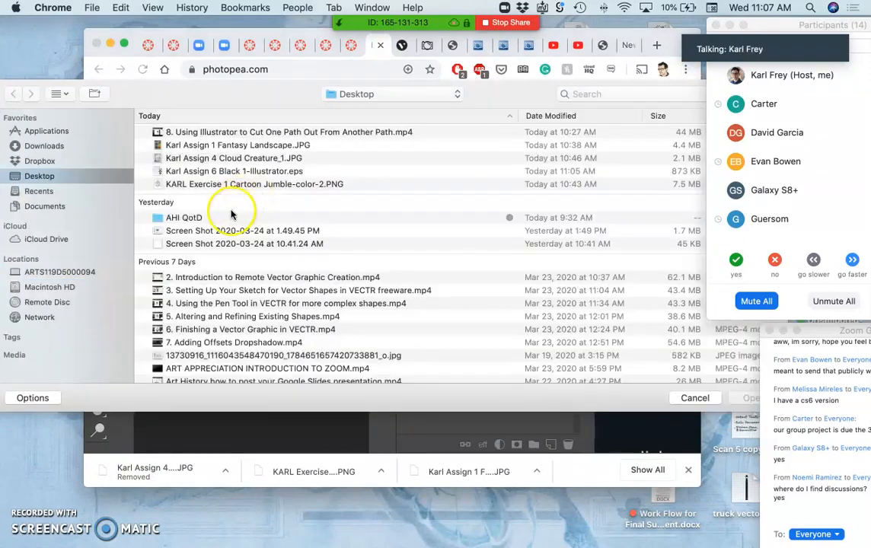
Step: Look through the Recents and Desktop locations for a file to open
click(39, 192)
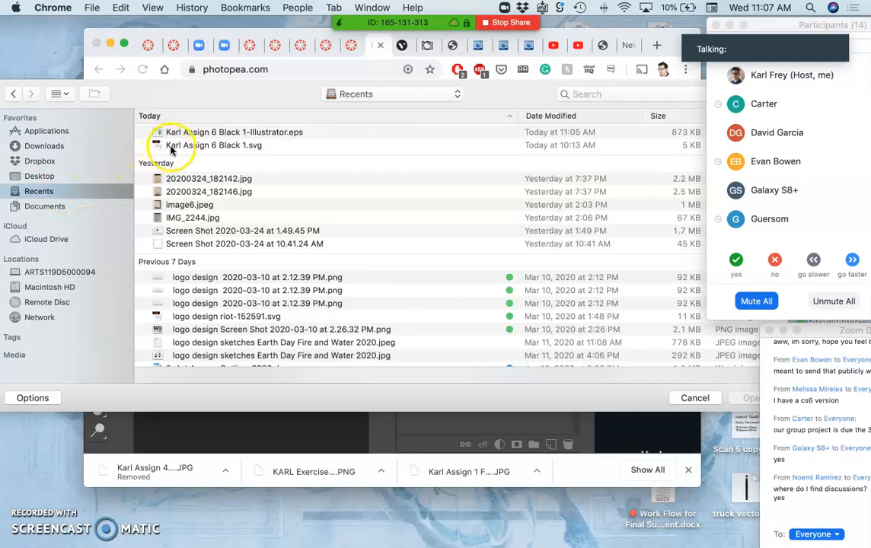
click(36, 177)
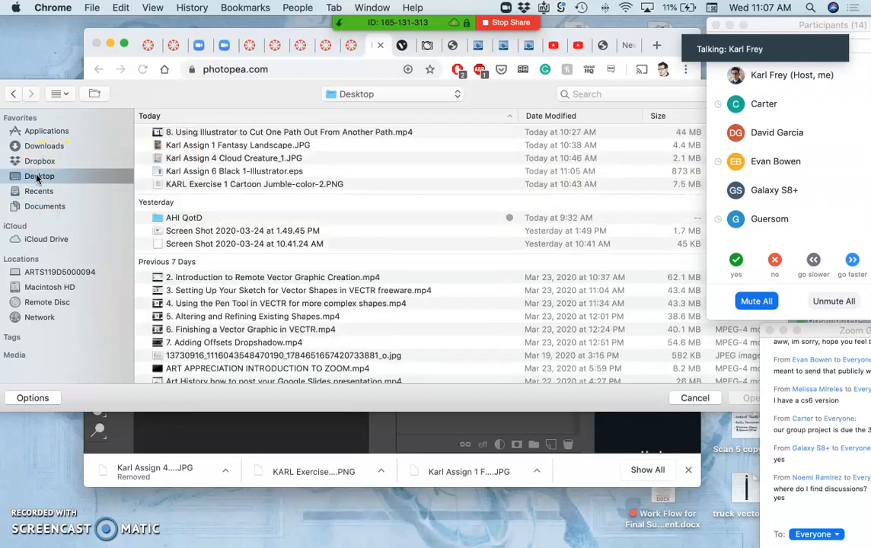
scroll(183, 178, down, 1)
scroll(183, 177, up, 1)
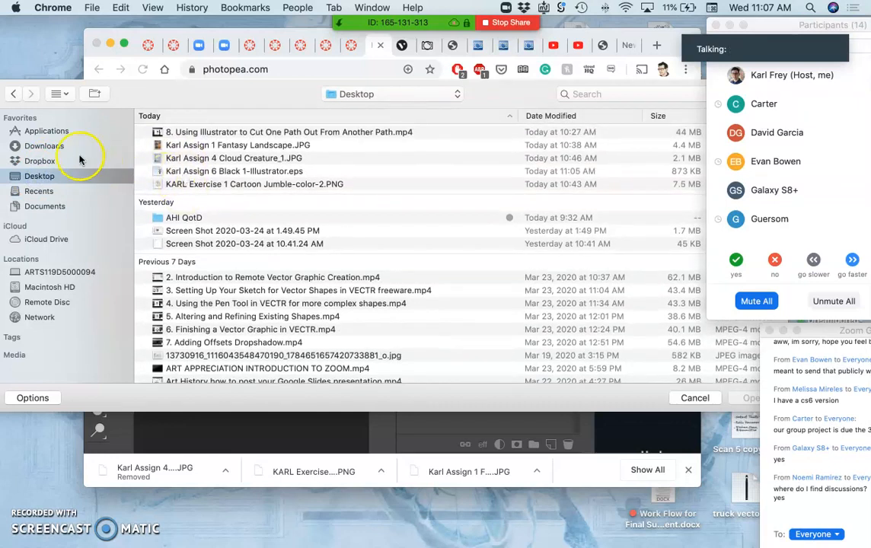
Step: Go to the ACCD folder in Dropbox and look through its files
click(52, 160)
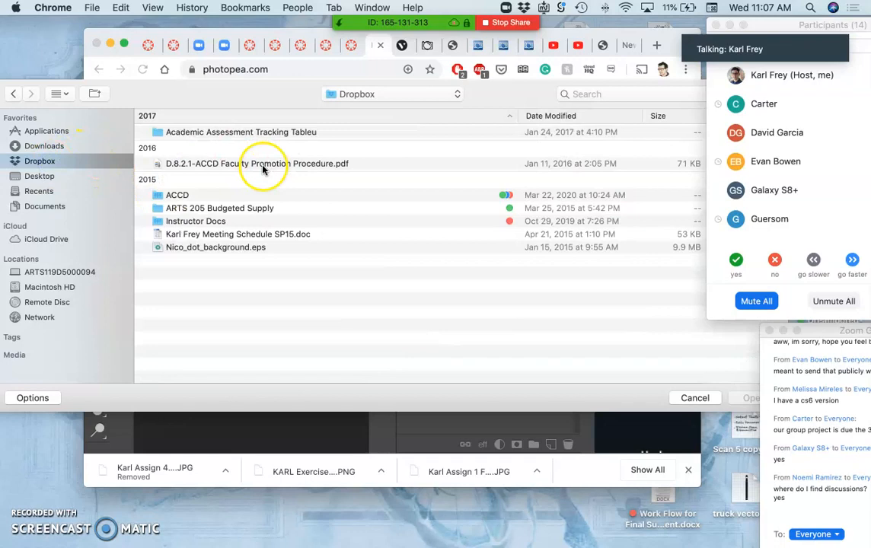
double_click(181, 195)
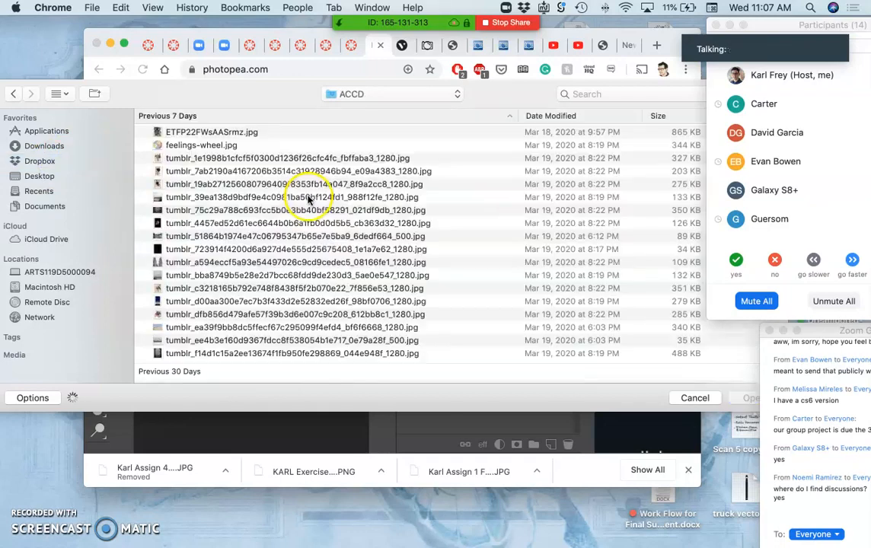
scroll(204, 226, down, 5)
scroll(204, 221, up, 5)
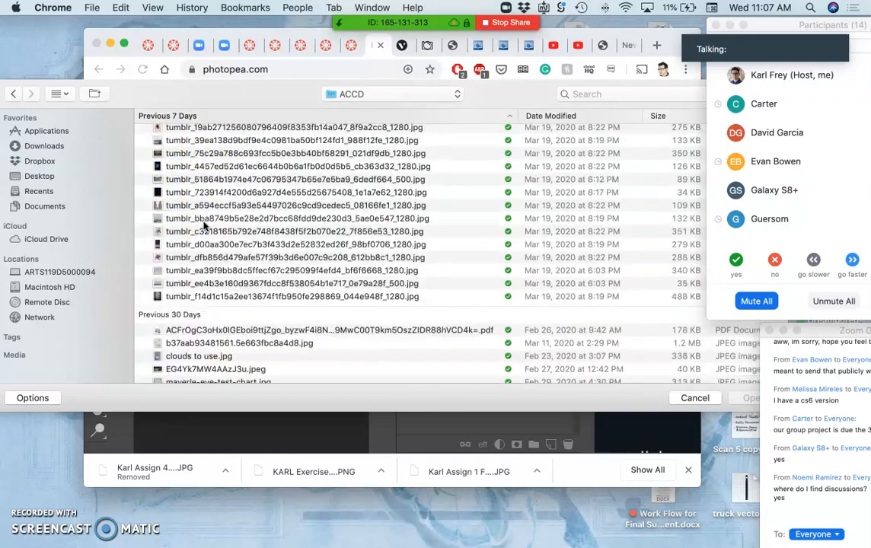
click(91, 94)
click(449, 210)
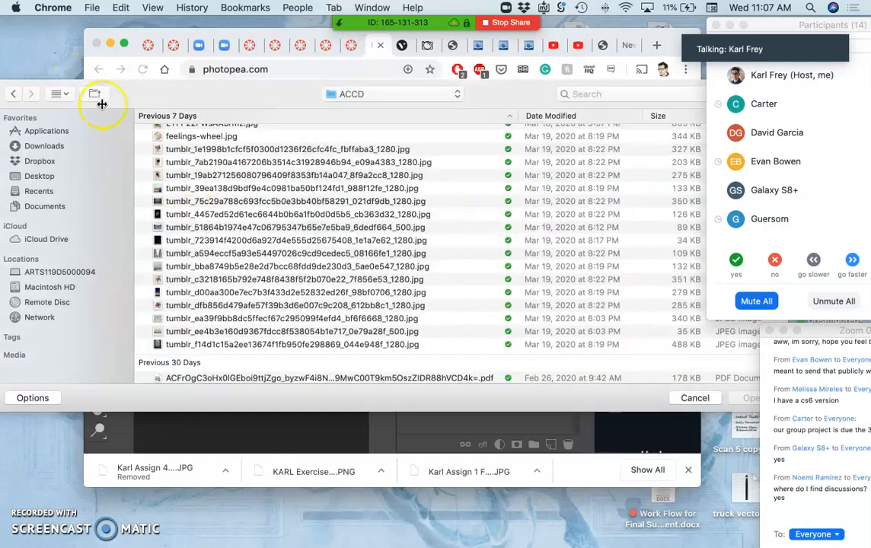
Step: Group the ACCD folder's items by name and open the "~ACCD AGENDA SCRIPTS" folder
click(58, 94)
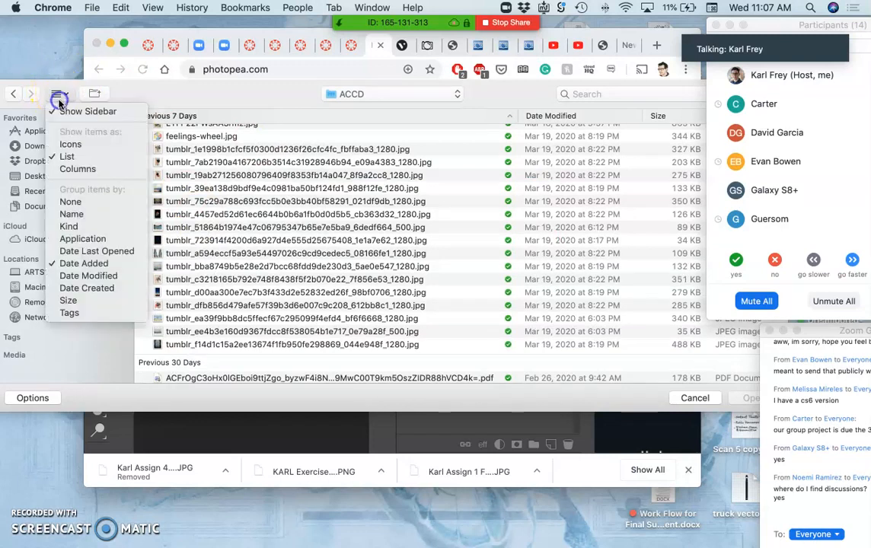
click(72, 217)
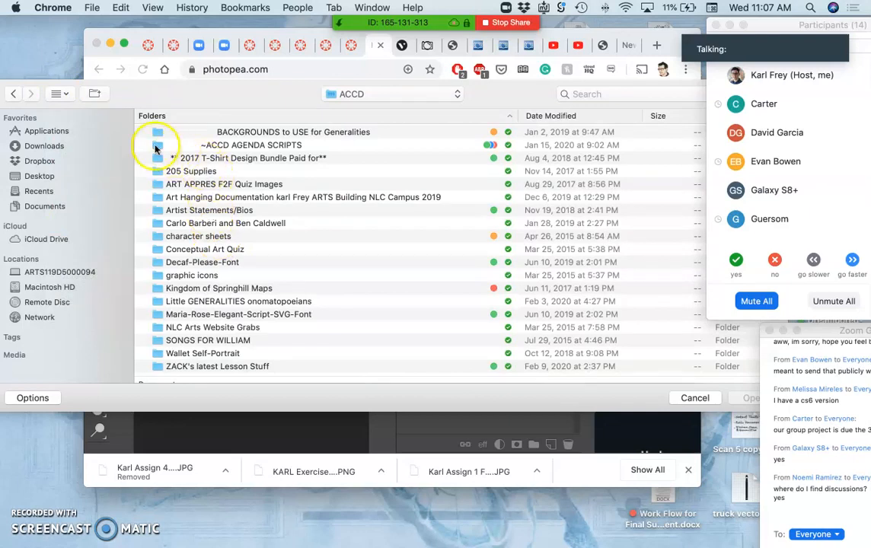
click(156, 147)
double_click(156, 147)
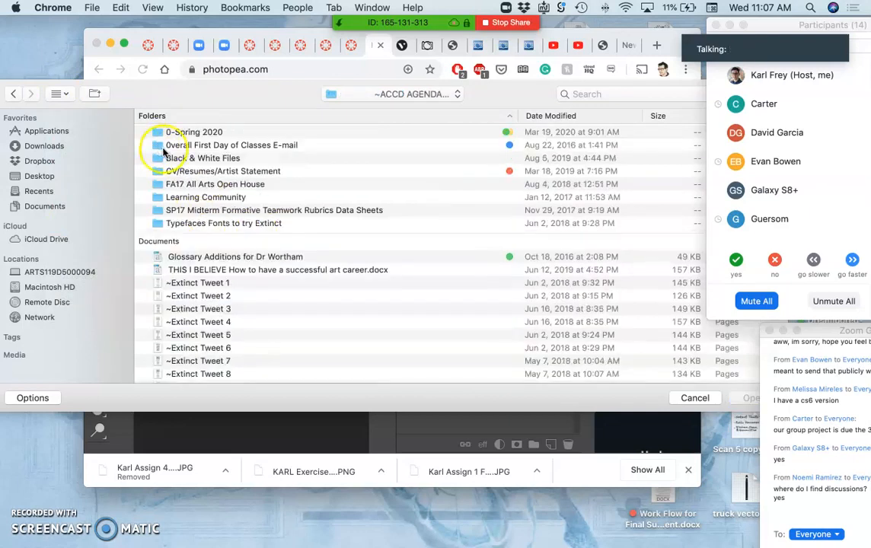